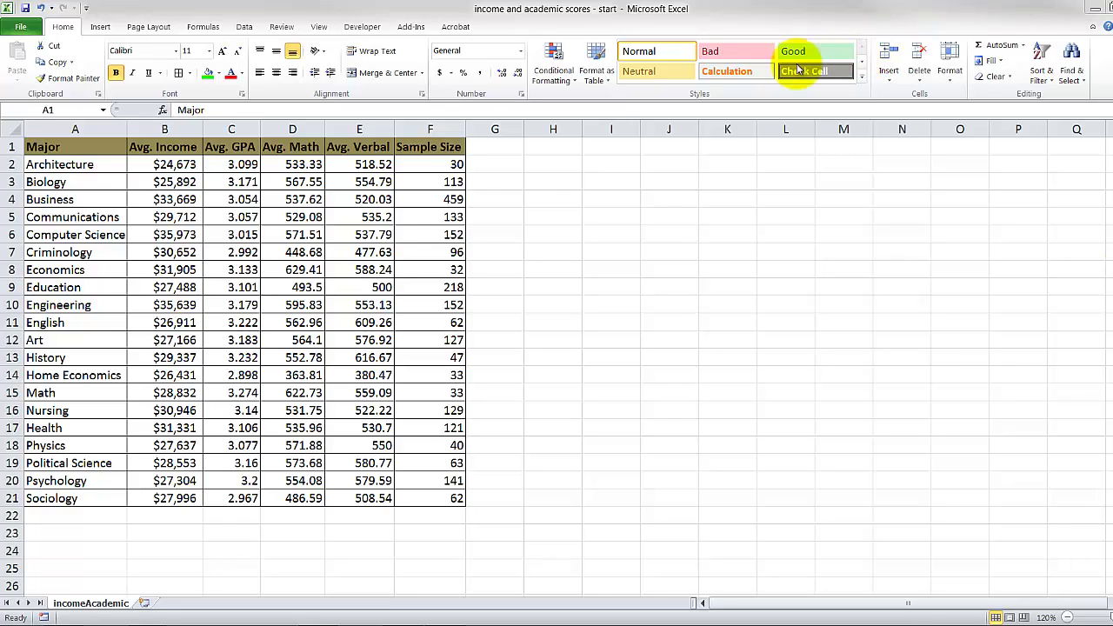
Check the total of the Sample Size column with =SUM(F2:F21) in F22, and clear that cell again.
{"action": "left_click", "coordinate": [434, 148]}
{"action": "left_click", "coordinate": [430, 163]}
{"action": "left_click_drag", "start_coordinate": [429, 163], "coordinate": [417, 497]}
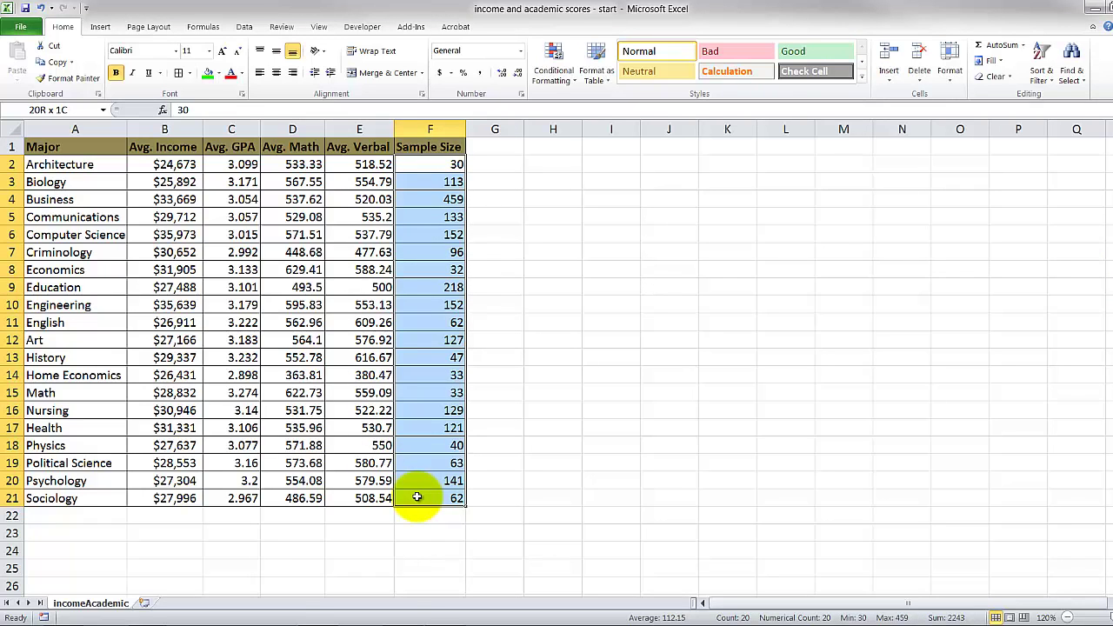
{"action": "left_click", "coordinate": [417, 515]}
{"action": "type", "text": "="}
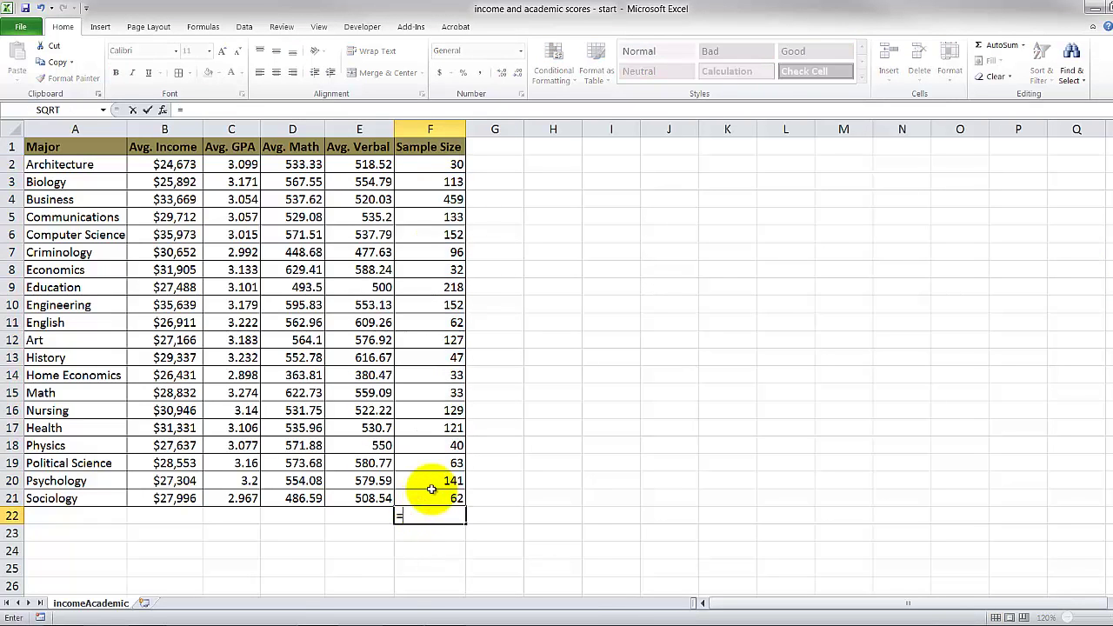
{"action": "type", "text": "sum("}
{"action": "key", "text": "Up"}
{"action": "key", "text": "ctrl+shift+Up"}
{"action": "key", "text": "Return"}
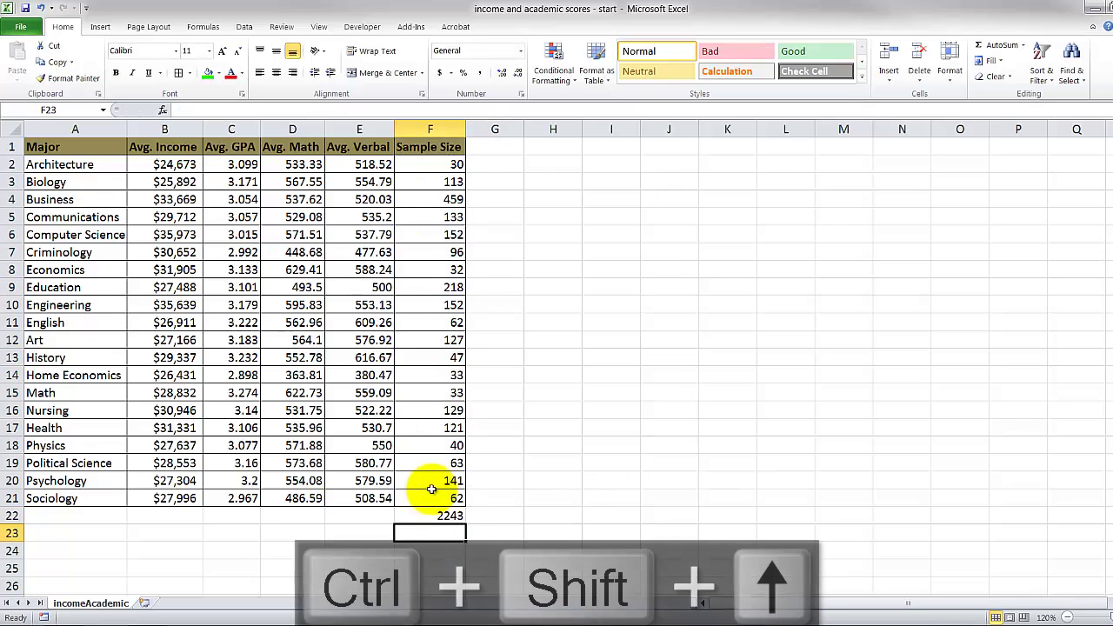
{"action": "left_click", "coordinate": [442, 515]}
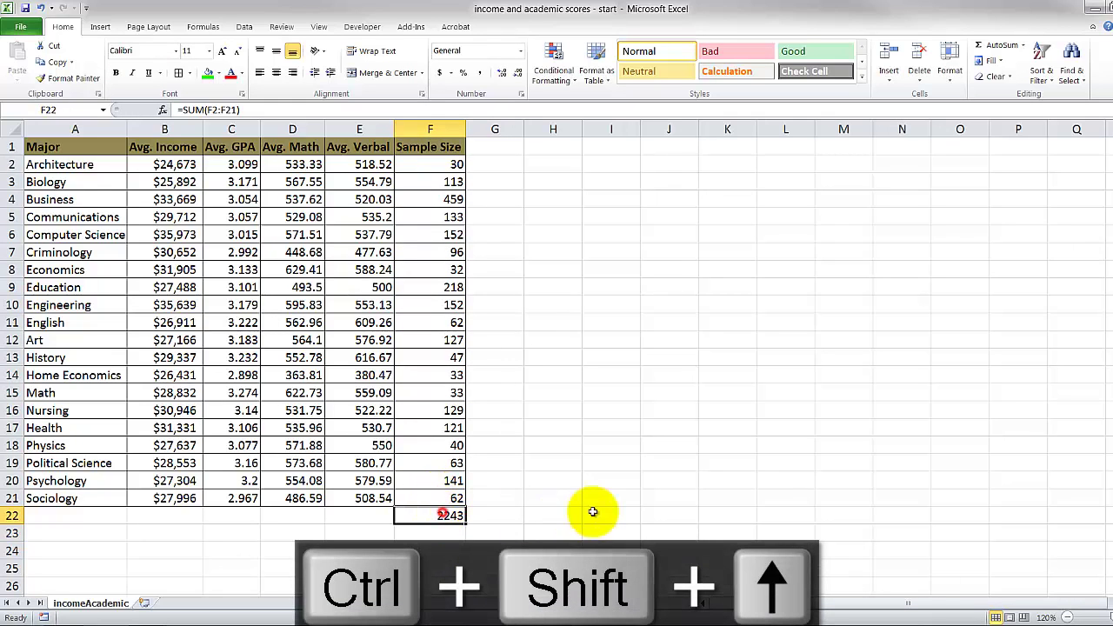
{"action": "key", "text": "Delete"}
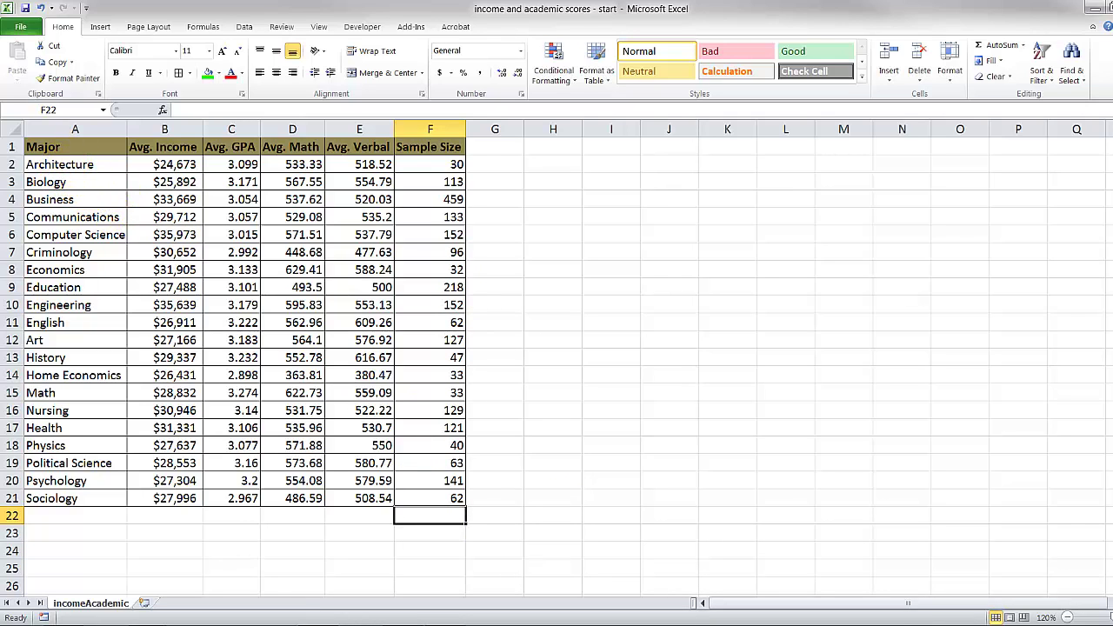
Examine the average income, GPA, math, verbal and sample size columns for the listed majors.
{"action": "left_click", "coordinate": [163, 165]}
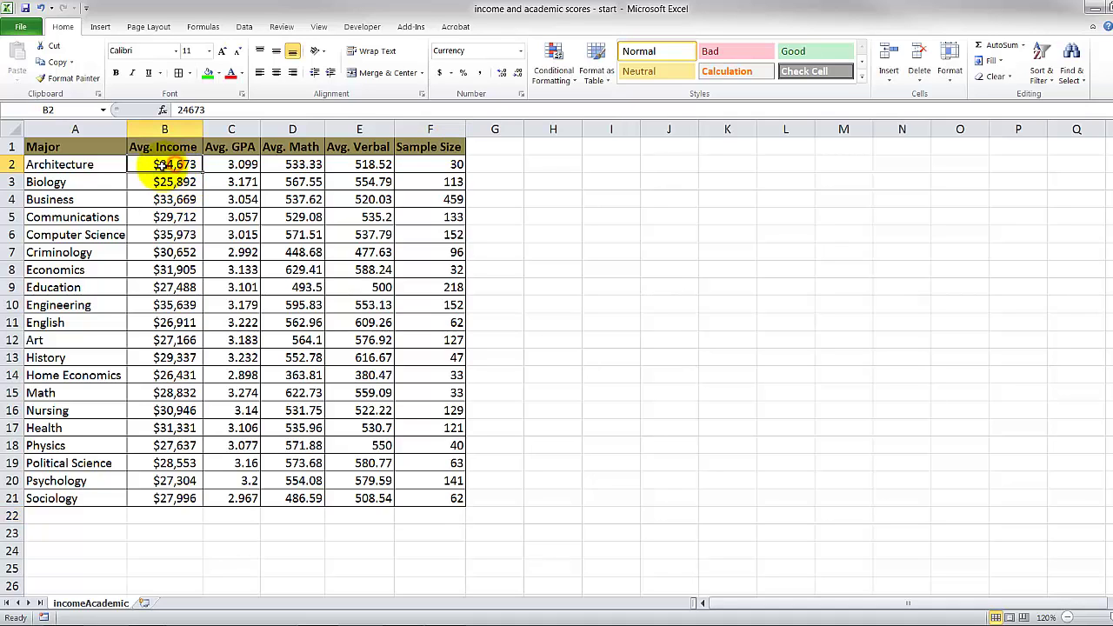
{"action": "left_click", "coordinate": [231, 165]}
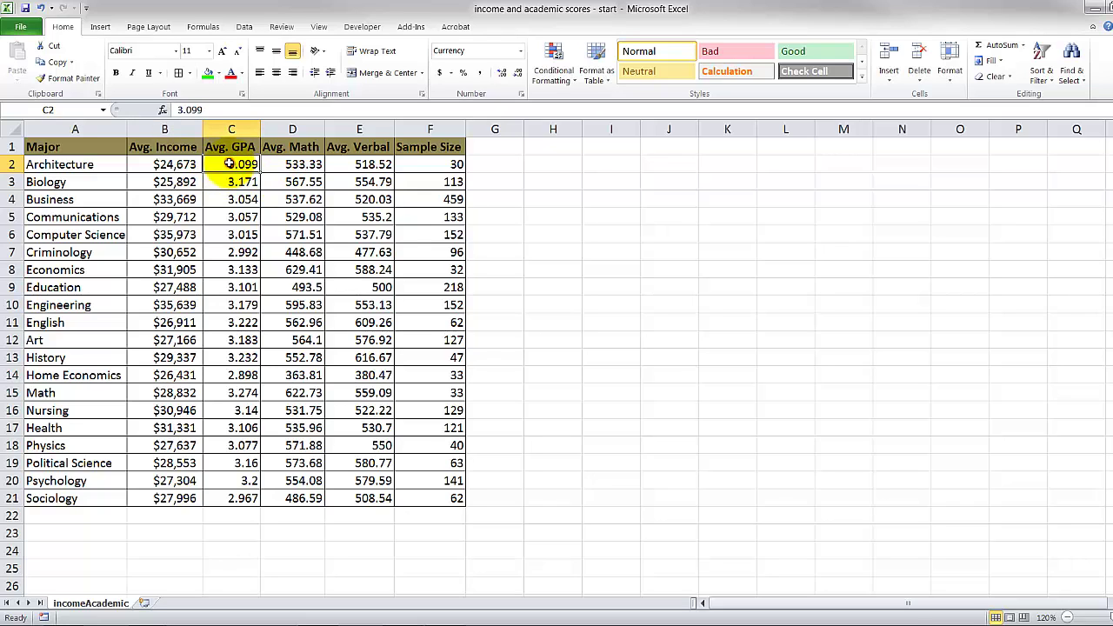
{"action": "left_click", "coordinate": [300, 165]}
{"action": "left_click", "coordinate": [365, 163]}
{"action": "left_click", "coordinate": [432, 166]}
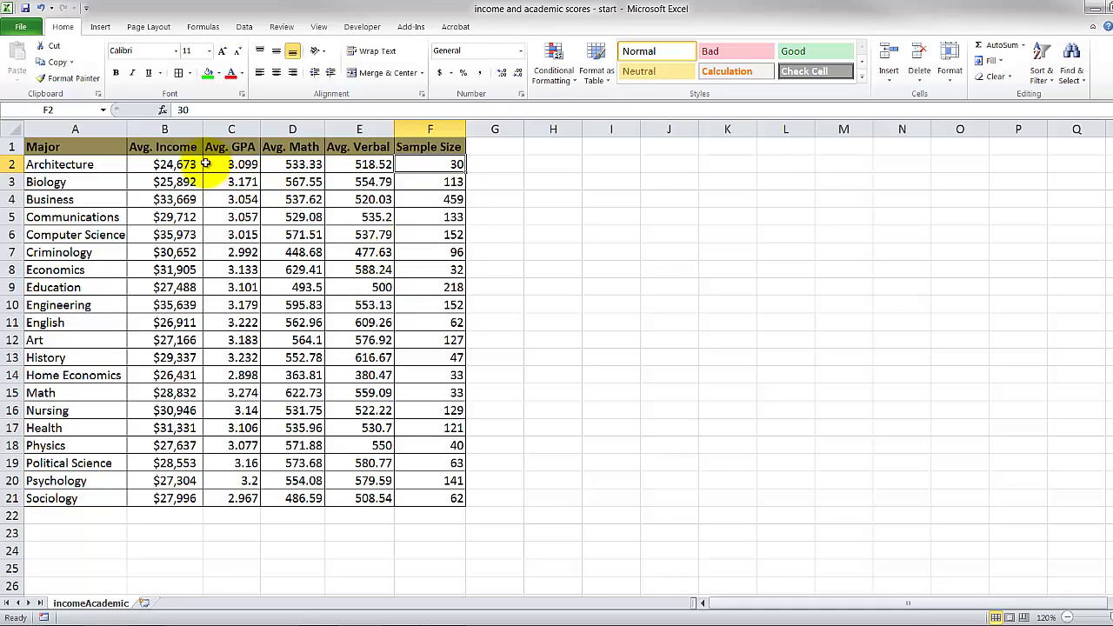
{"action": "left_click_drag", "start_coordinate": [166, 148], "coordinate": [411, 148]}
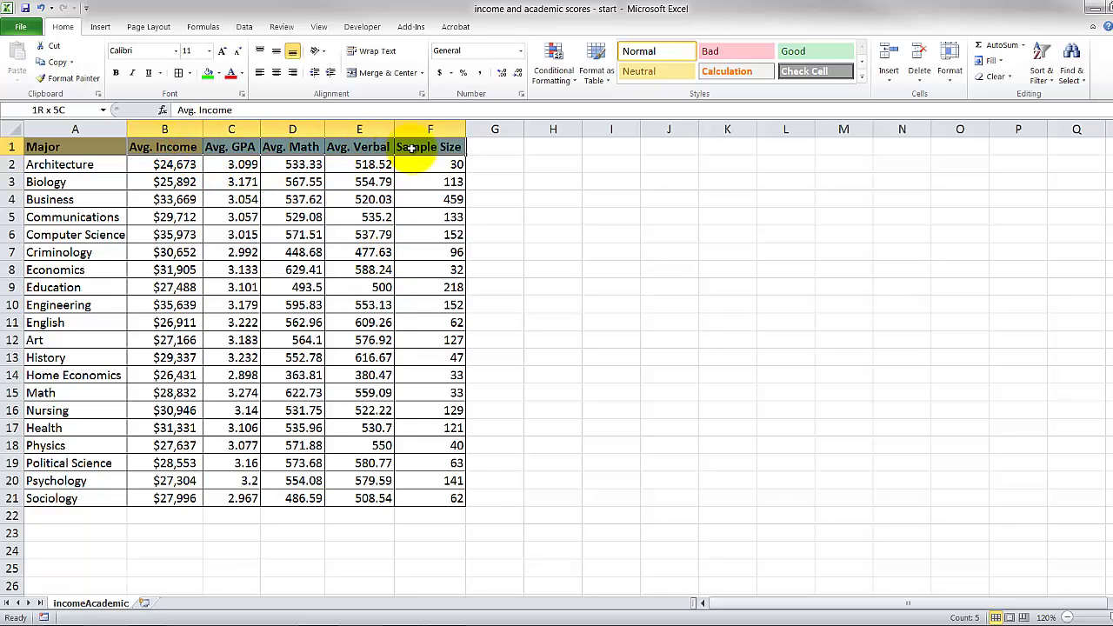
{"action": "key", "text": "ctrl+b"}
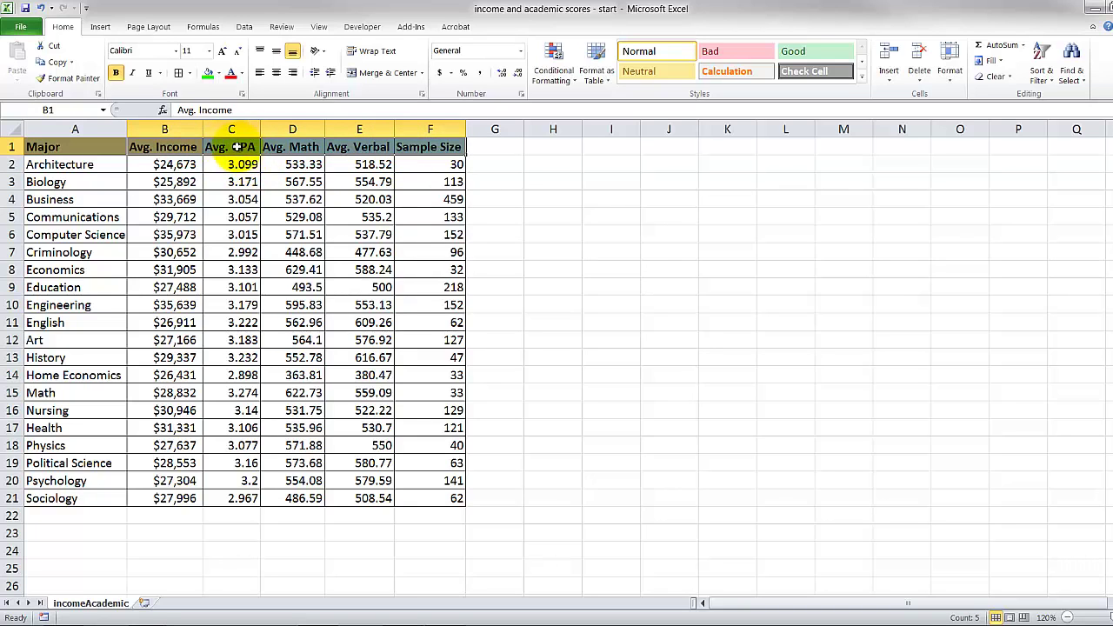
{"action": "left_click_drag", "start_coordinate": [233, 148], "coordinate": [219, 493]}
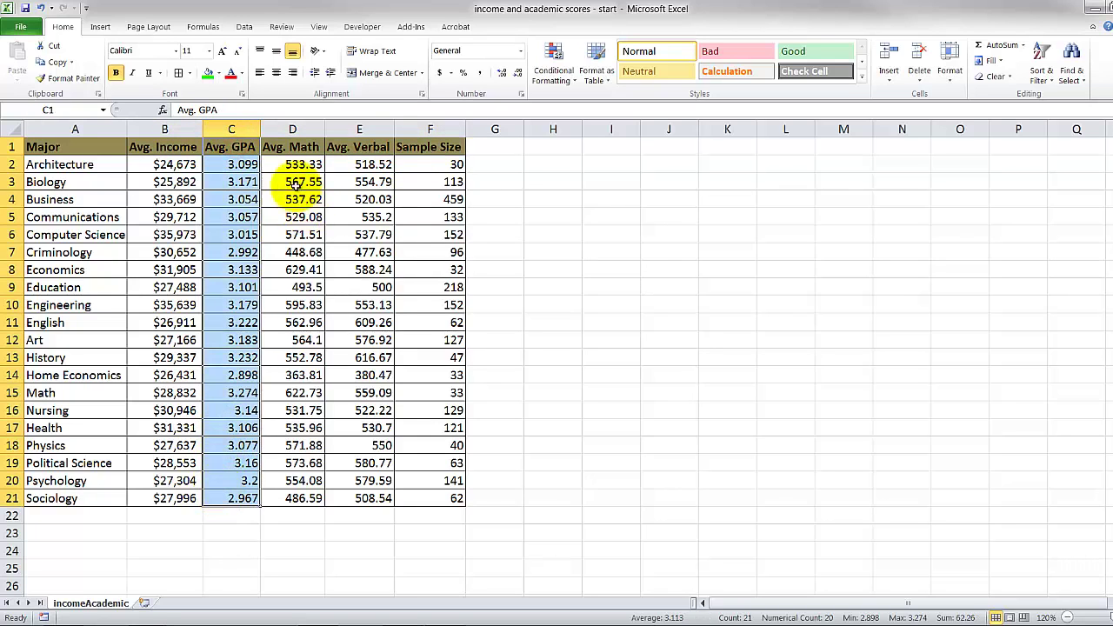
{"action": "left_click_drag", "start_coordinate": [296, 147], "coordinate": [353, 500]}
{"action": "left_click_drag", "start_coordinate": [178, 169], "coordinate": [156, 505]}
{"action": "left_click", "coordinate": [248, 518]}
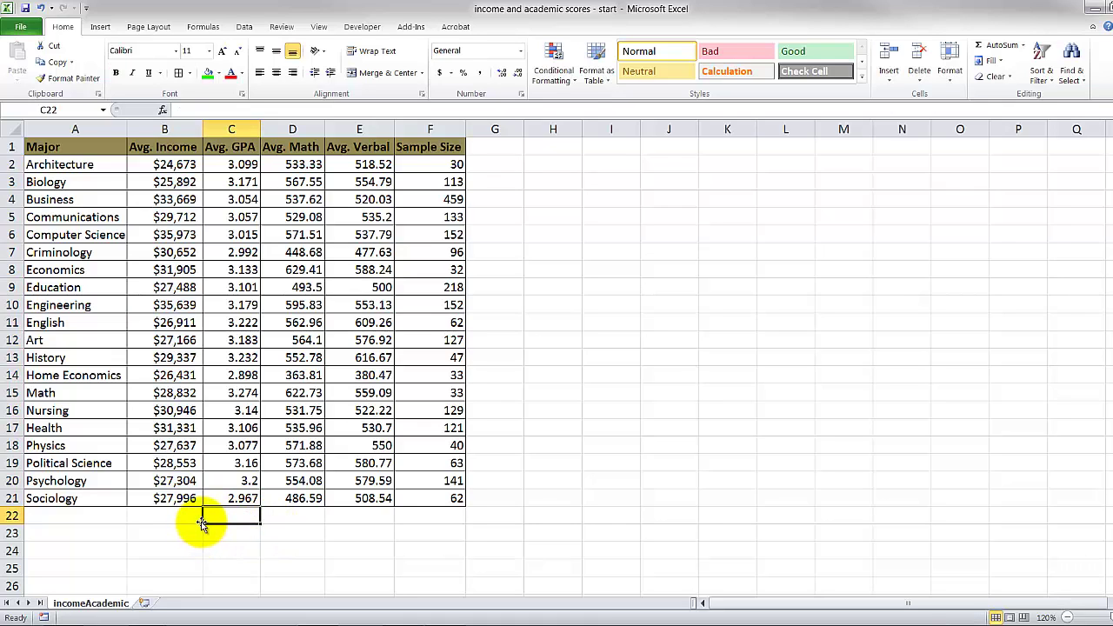
Label cell A23 "Correlation" and copy the Major header's formatting onto it.
{"action": "left_click", "coordinate": [120, 513]}
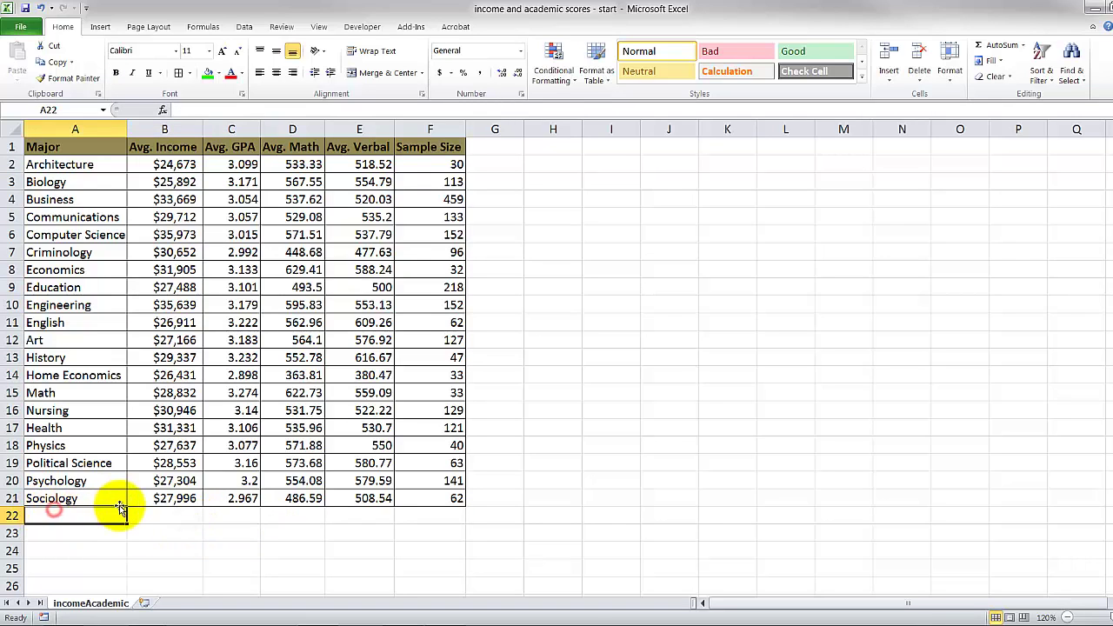
{"action": "key", "text": "Down"}
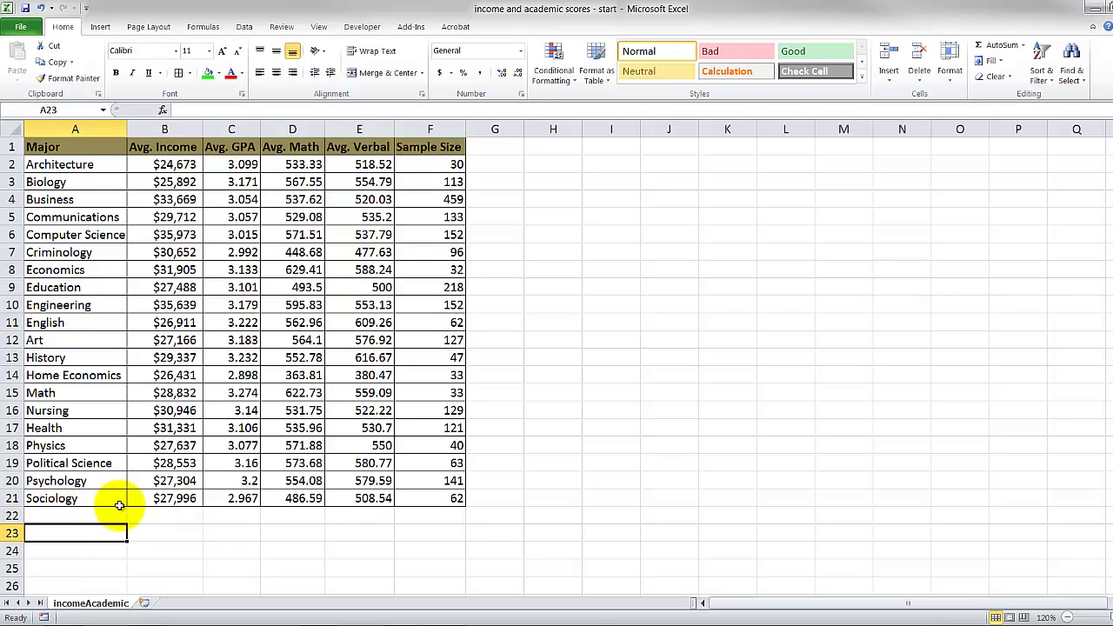
{"action": "type", "text": "Correlation"}
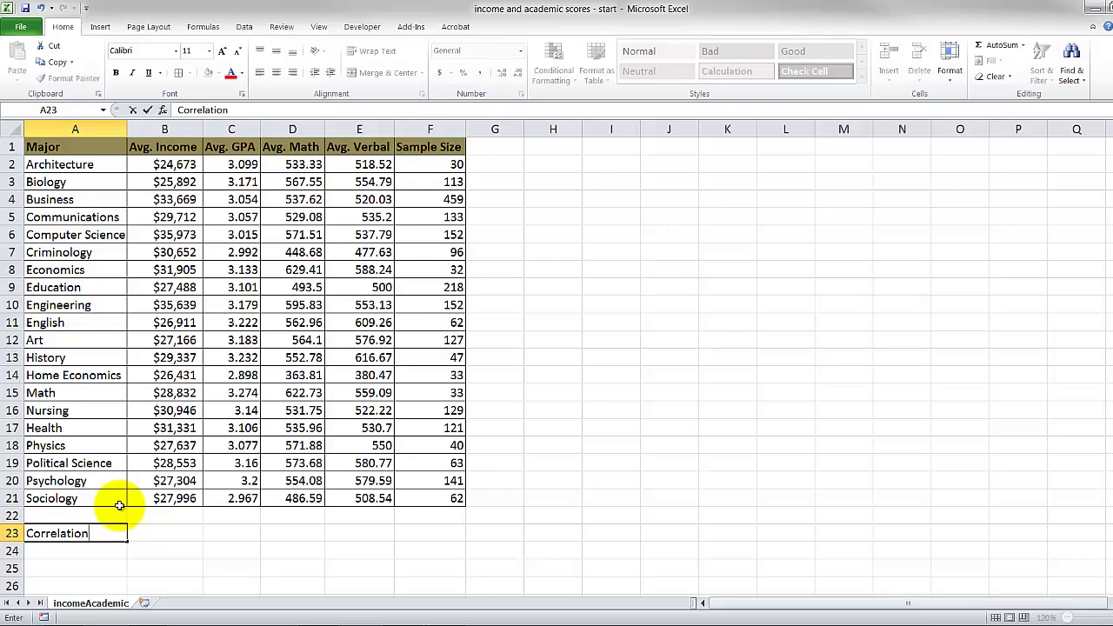
{"action": "key", "text": "Tab"}
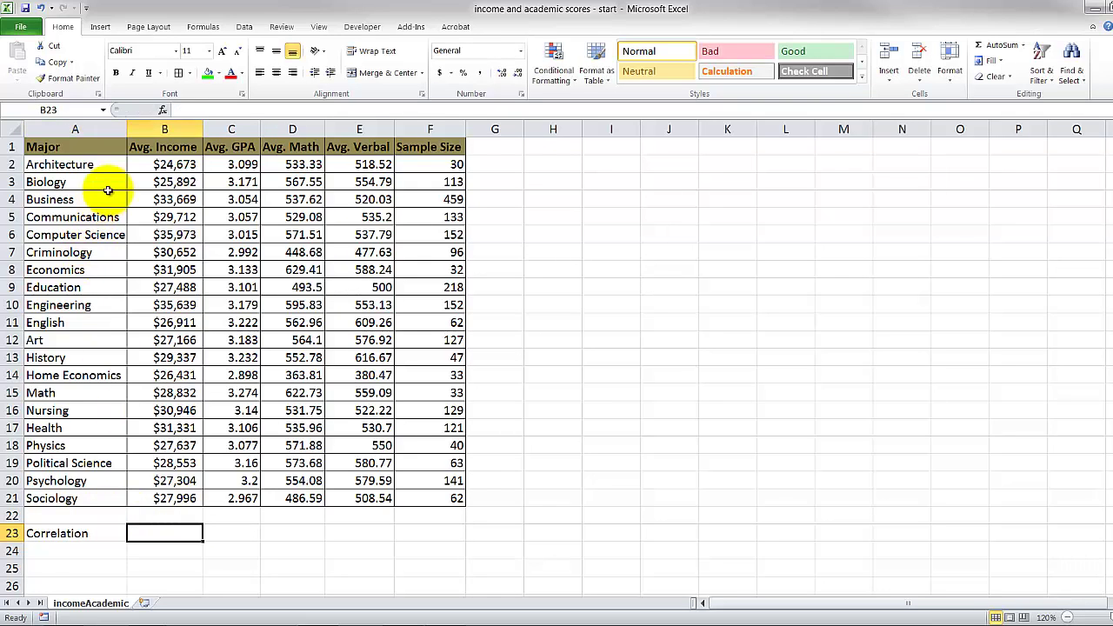
{"action": "left_click", "coordinate": [100, 148]}
{"action": "left_click", "coordinate": [74, 79]}
{"action": "left_click", "coordinate": [57, 533]}
Enter =CORREL($B$2:$B$21,B2:B21) in B23, keeping the income range as an absolute reference.
{"action": "left_click", "coordinate": [159, 533]}
{"action": "type", "text": "="}
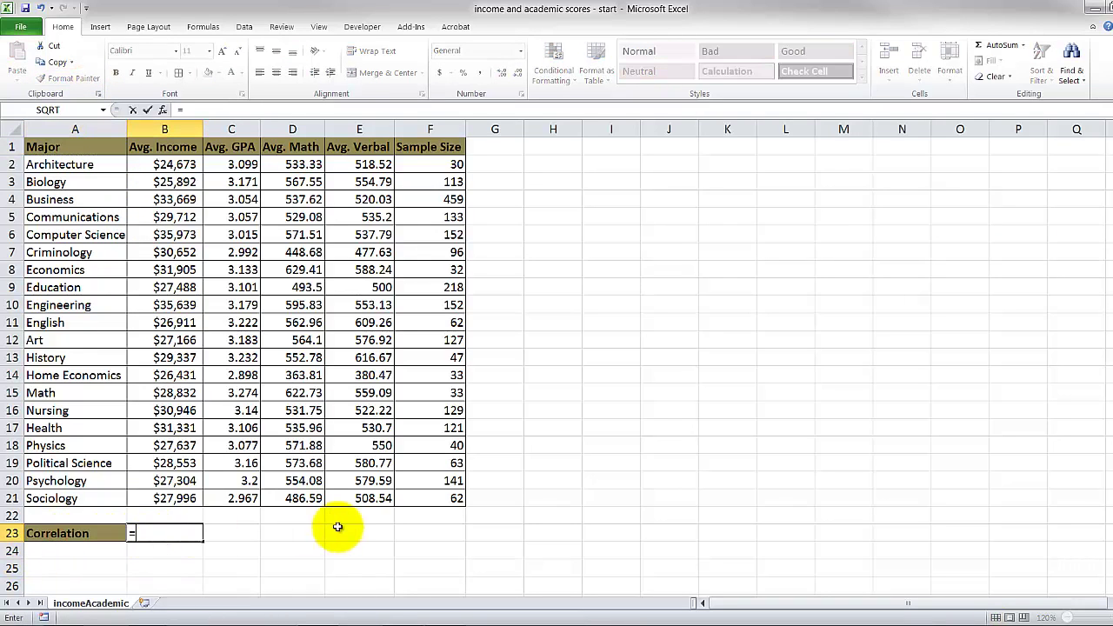
{"action": "type", "text": "c"}
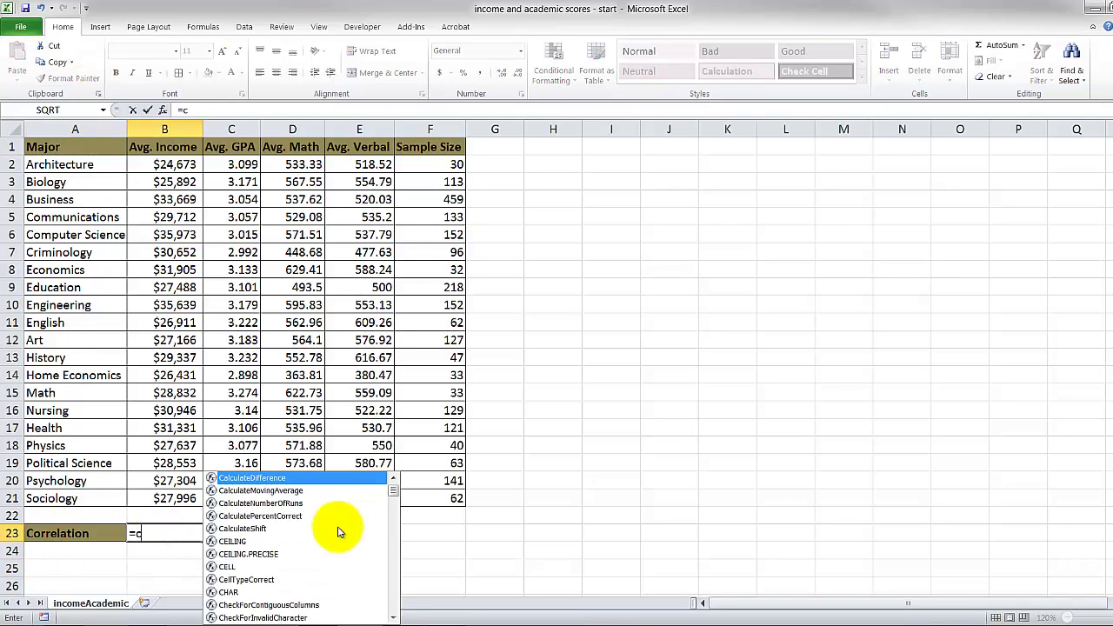
{"action": "type", "text": "or"}
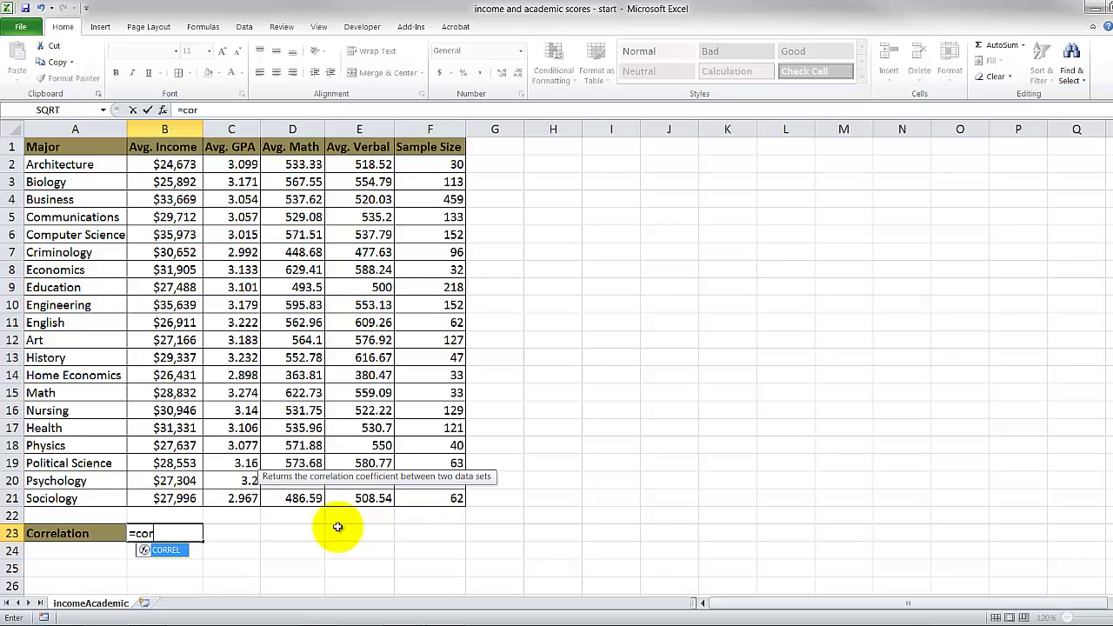
{"action": "key", "text": "Tab"}
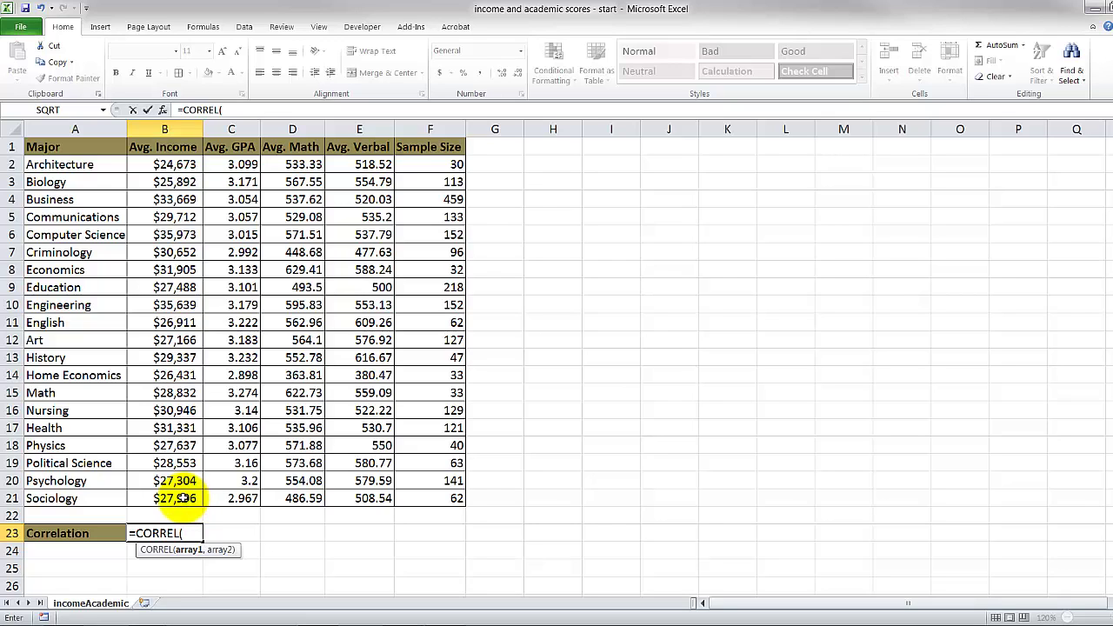
{"action": "left_click_drag", "start_coordinate": [179, 499], "coordinate": [148, 161]}
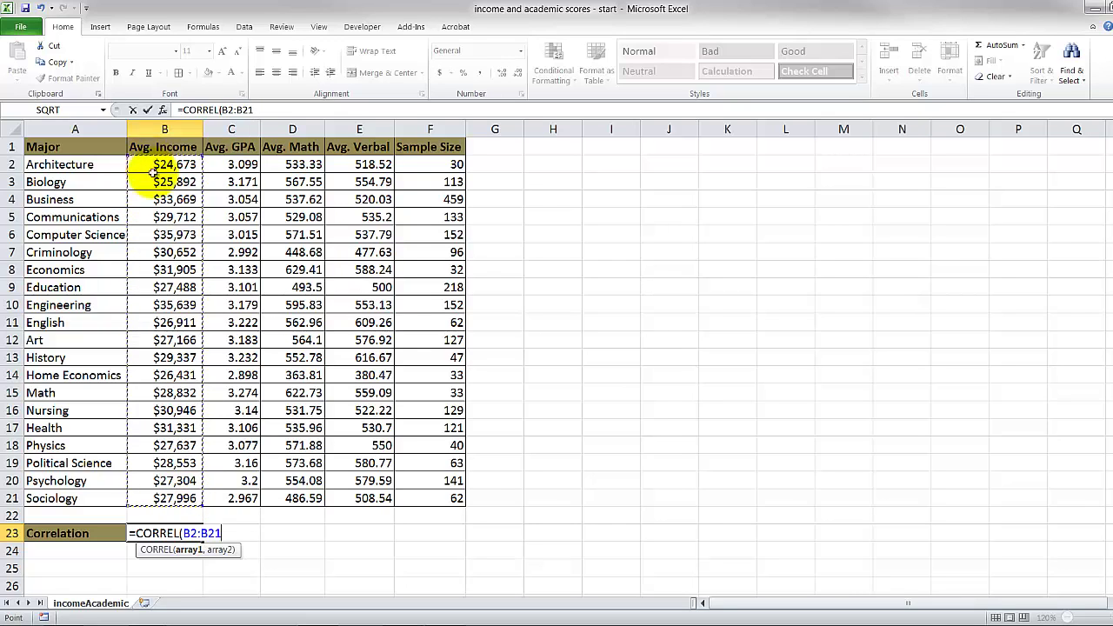
{"action": "key", "text": "F4"}
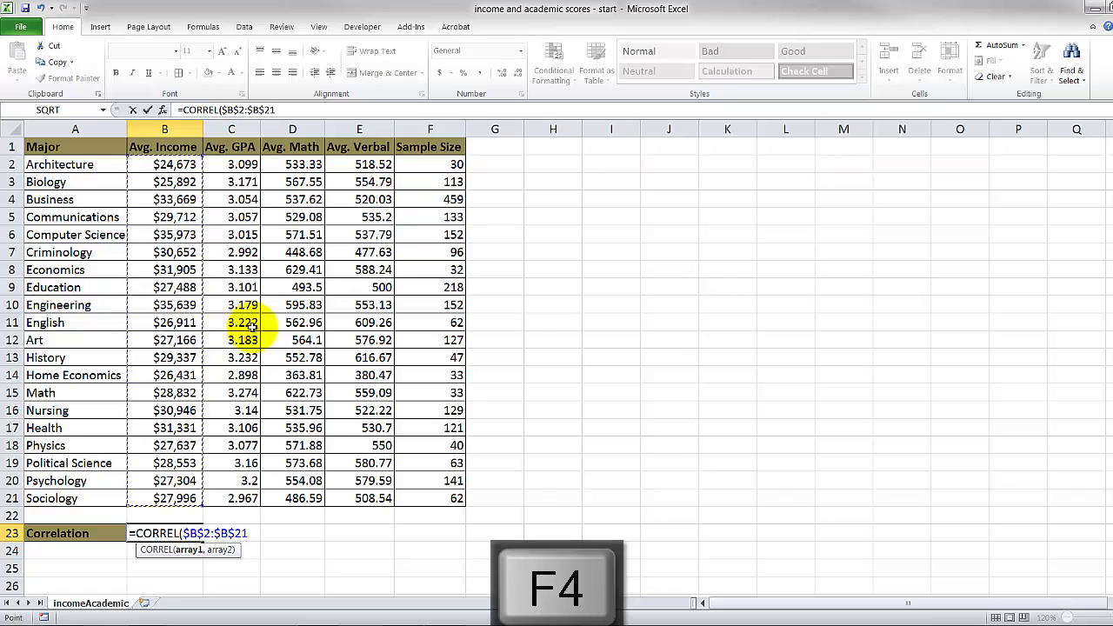
{"action": "type", "text": ","}
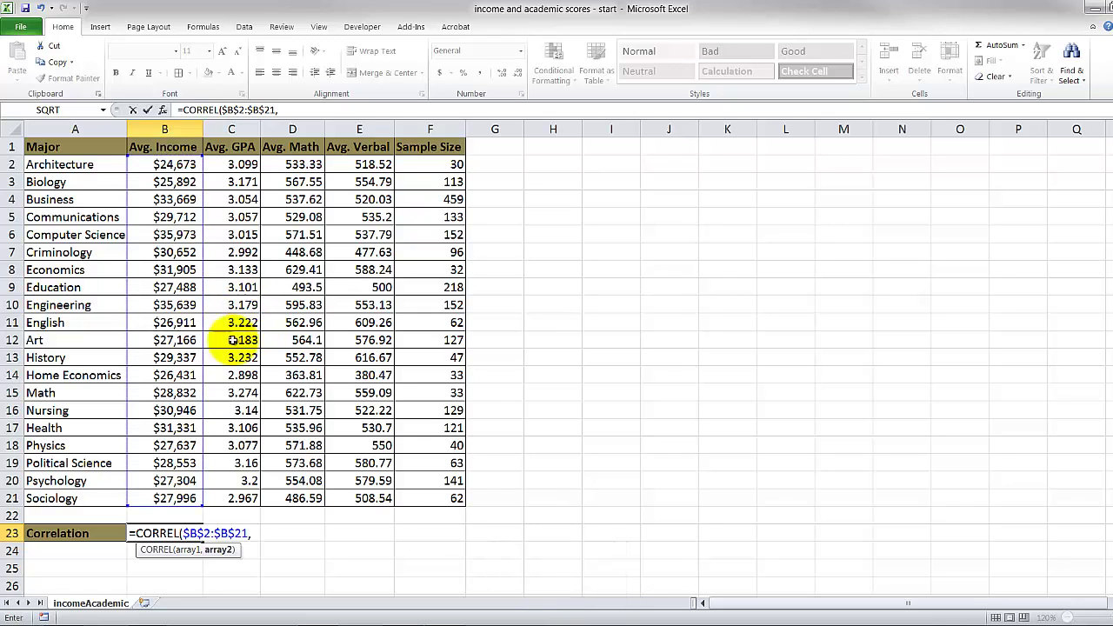
{"action": "left_click_drag", "start_coordinate": [166, 499], "coordinate": [181, 158]}
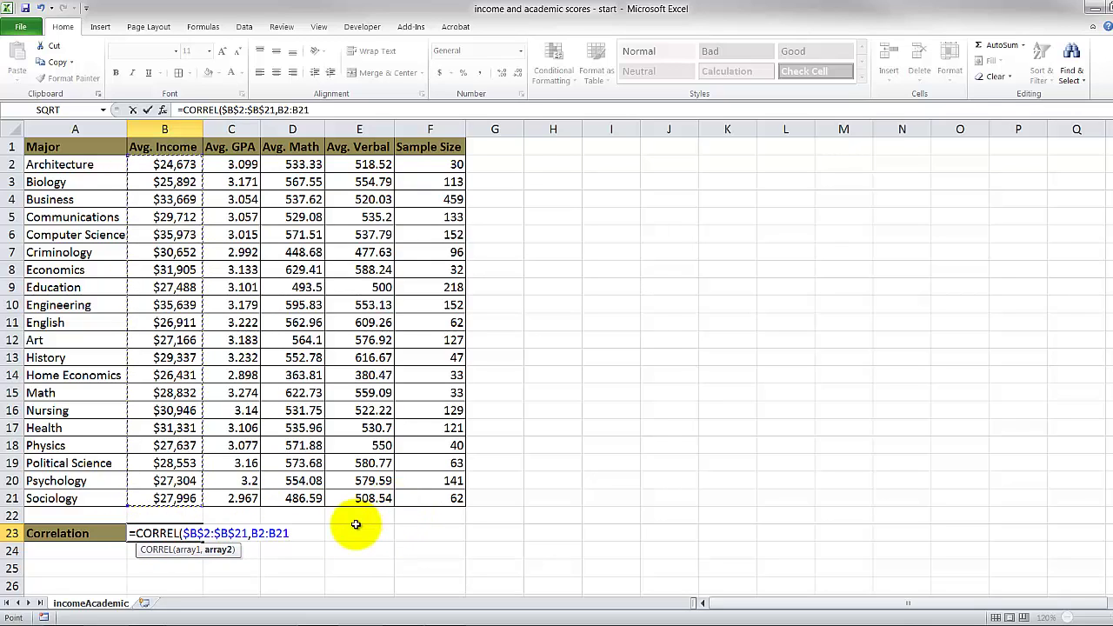
{"action": "type", "text": ")"}
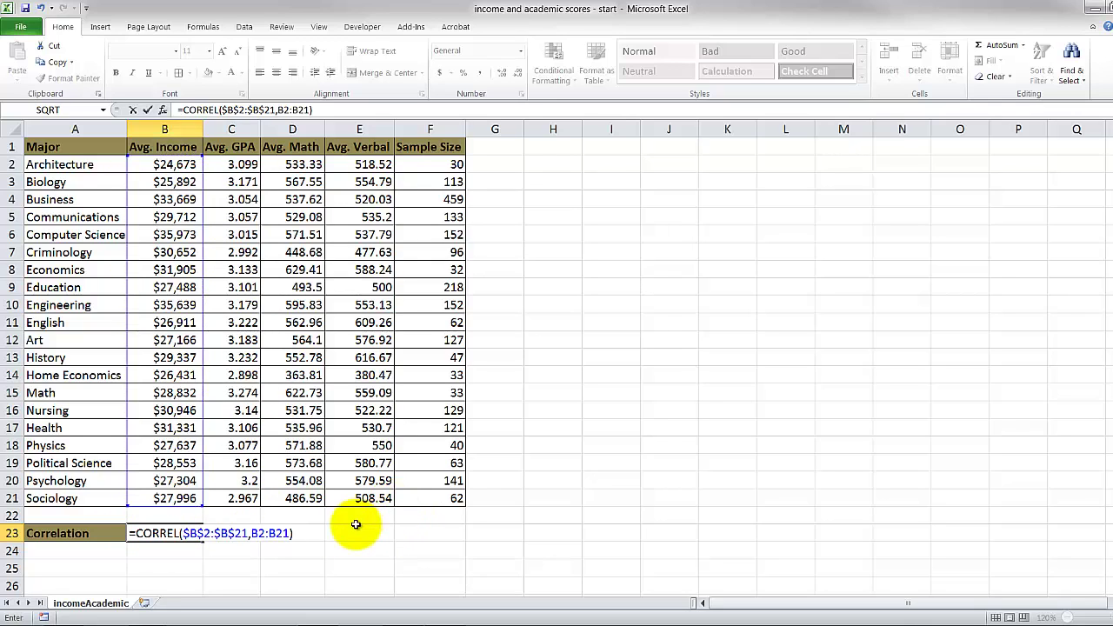
{"action": "key", "text": "Return"}
Format the correlation in B23 to show two decimal places.
{"action": "left_click", "coordinate": [190, 534]}
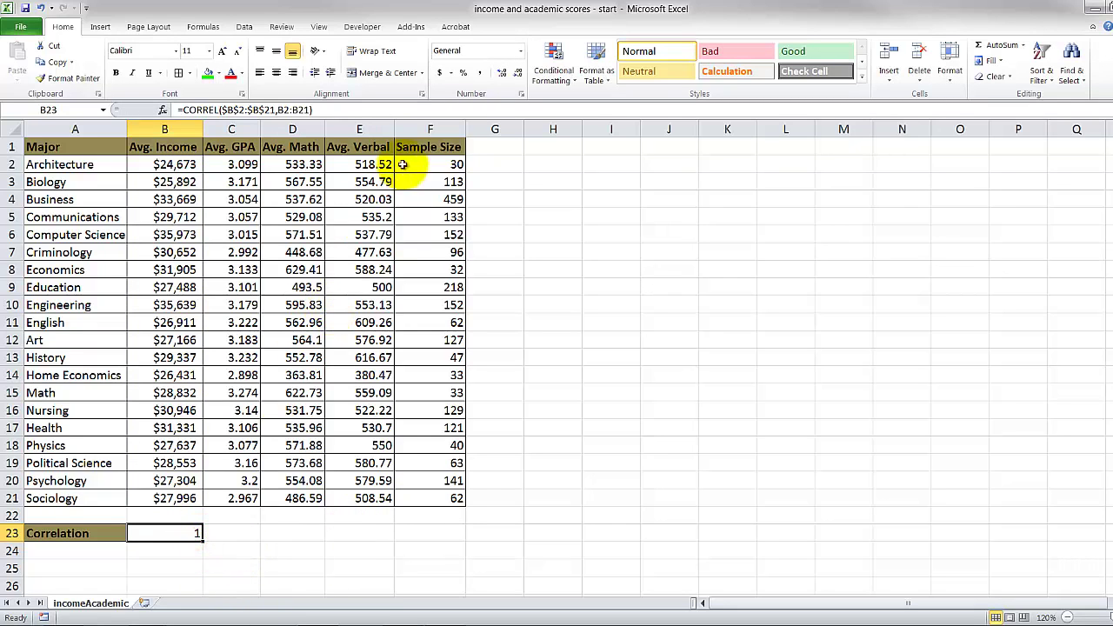
{"action": "left_click", "coordinate": [502, 74]}
{"action": "left_click", "coordinate": [502, 73]}
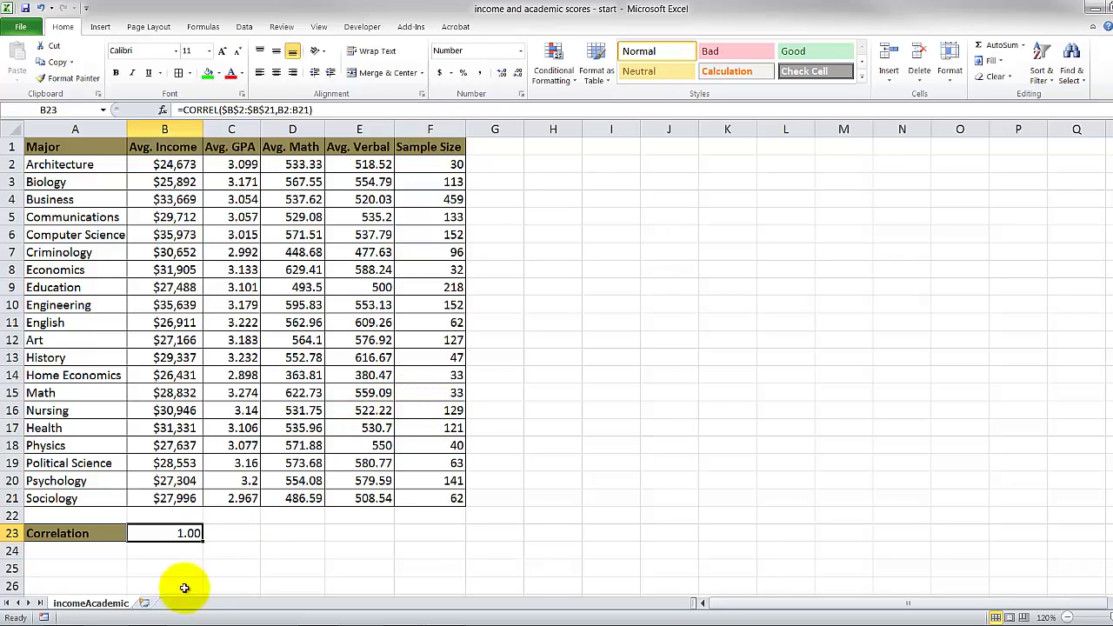
Fill the correlation formula from B23 across to F23 and add cell borders to A23:F23.
{"action": "left_click_drag", "start_coordinate": [202, 541], "coordinate": [461, 578]}
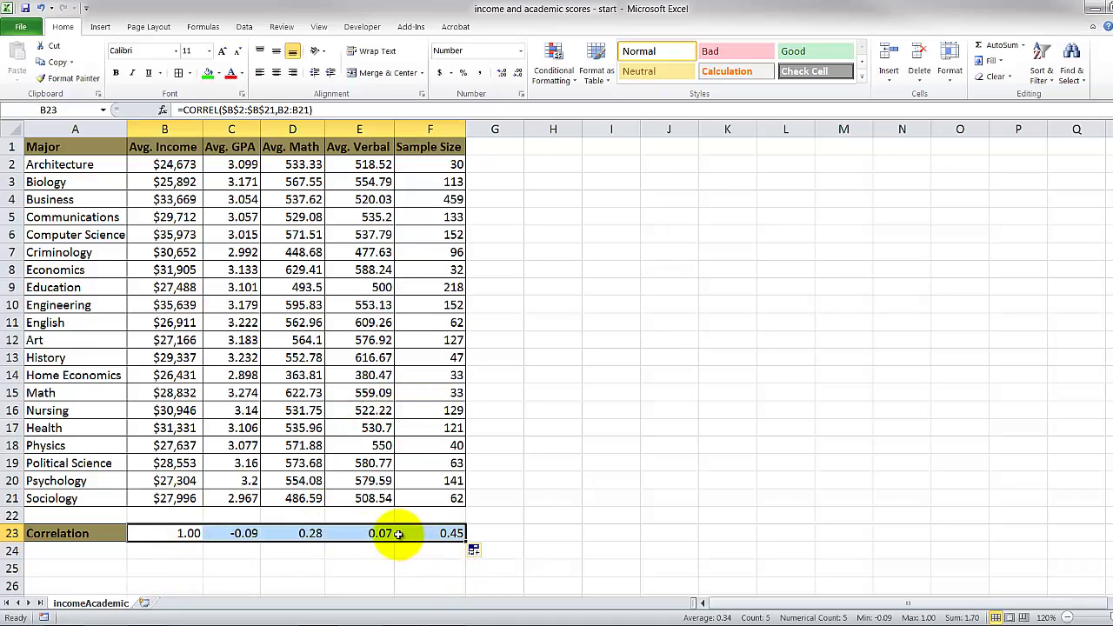
{"action": "left_click_drag", "start_coordinate": [120, 533], "coordinate": [439, 533]}
{"action": "left_click", "coordinate": [178, 72]}
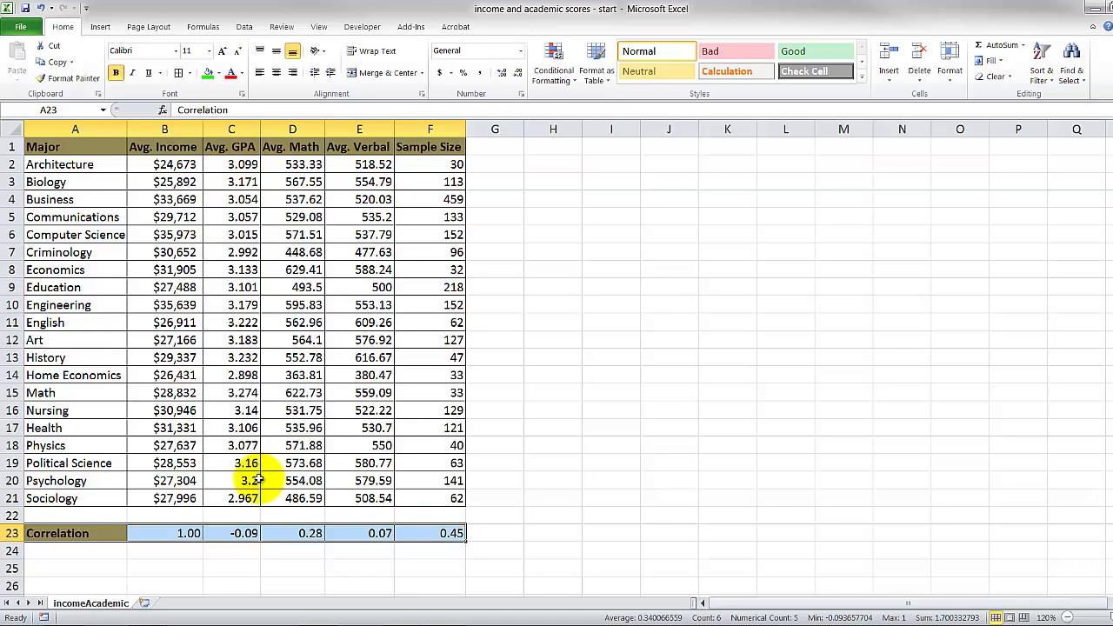
Examine the correlations with average income in row 23 for GPA and math, comparing them against their column headers.
{"action": "left_click", "coordinate": [240, 533]}
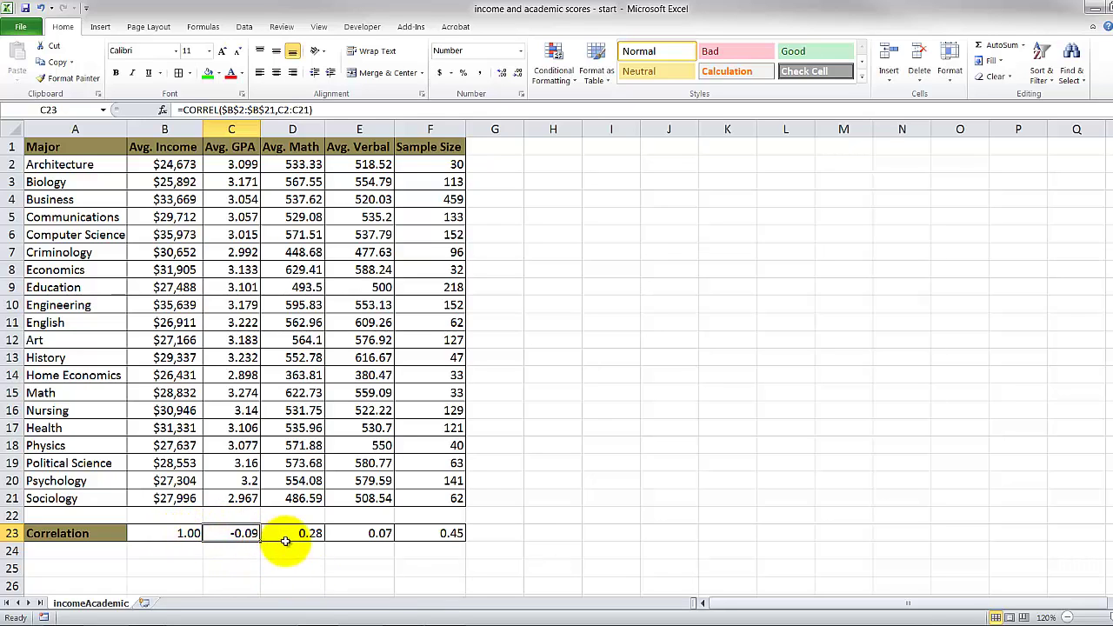
{"action": "left_click", "coordinate": [294, 533]}
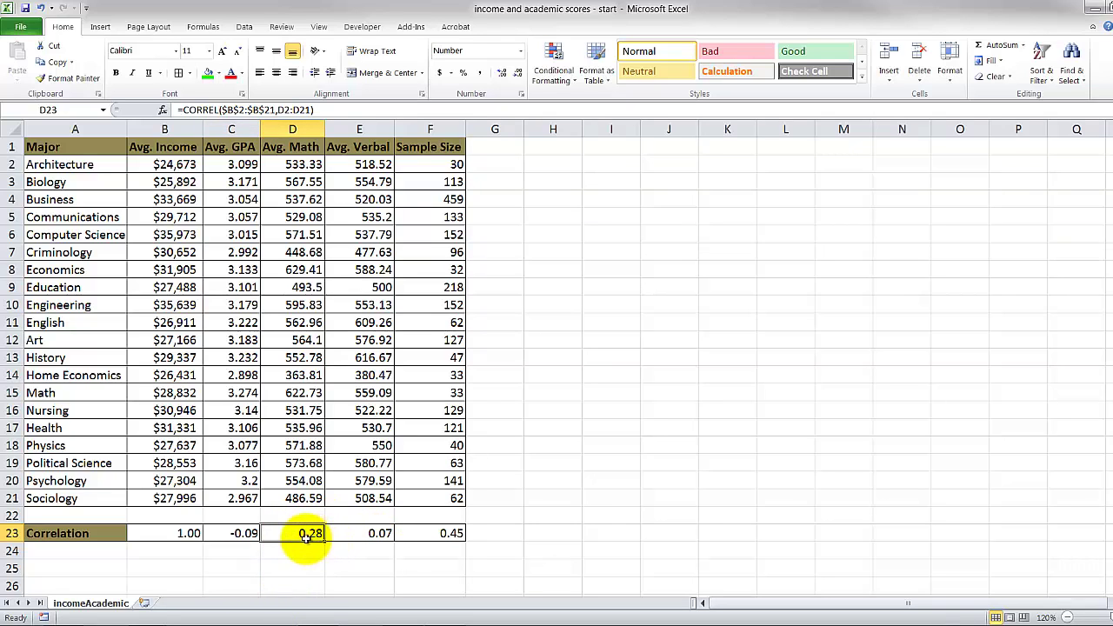
{"action": "left_click_drag", "start_coordinate": [233, 533], "coordinate": [373, 144]}
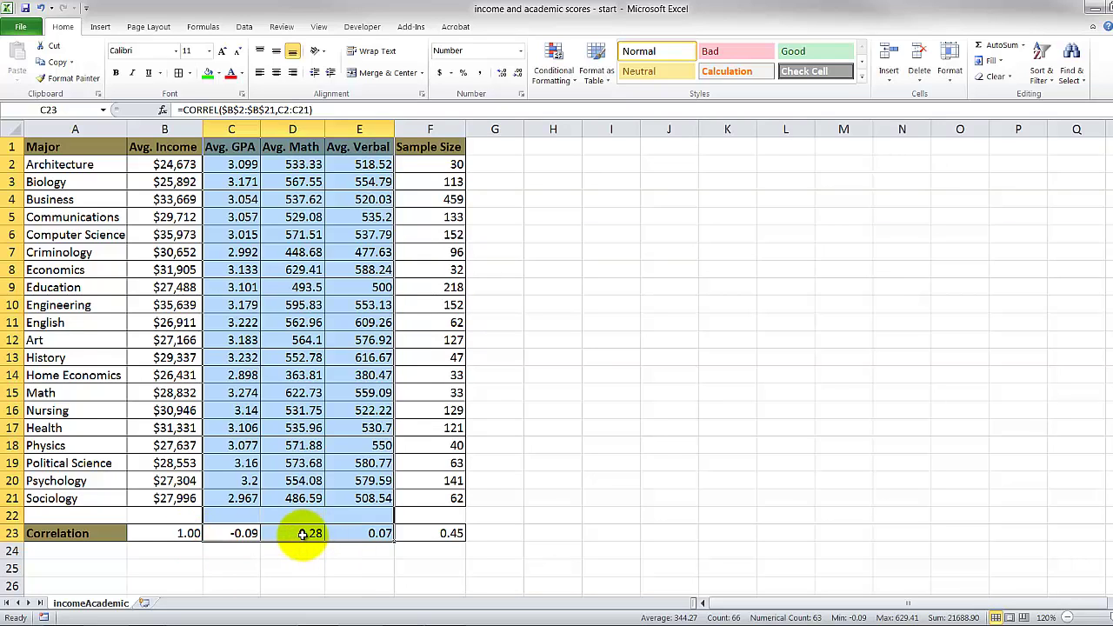
{"action": "left_click", "coordinate": [296, 534]}
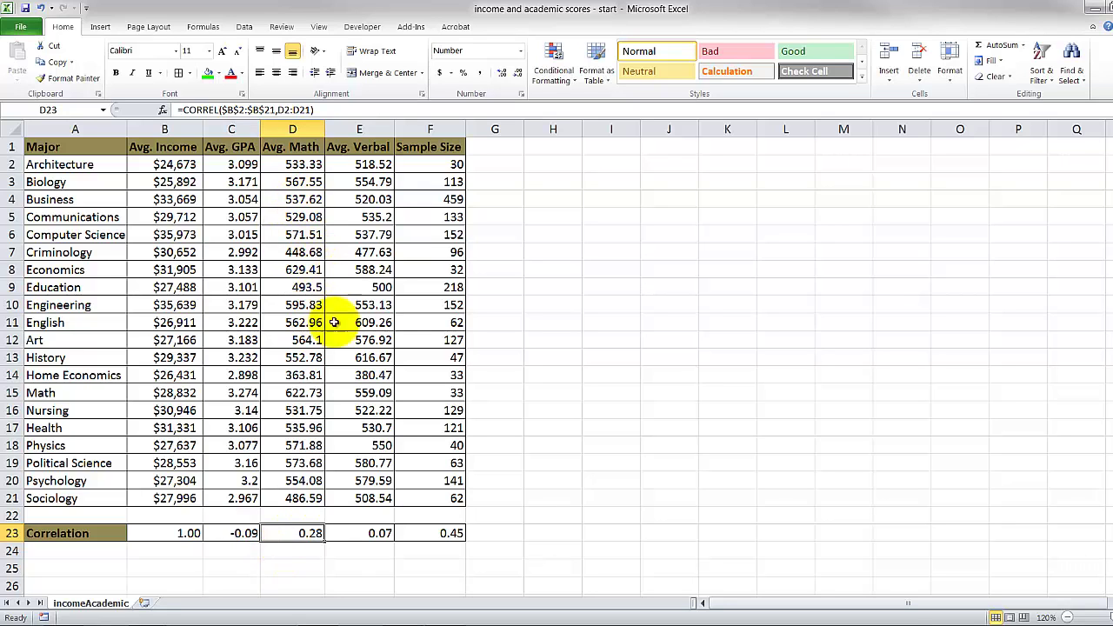
{"action": "left_click_drag", "start_coordinate": [158, 147], "coordinate": [154, 529]}
{"action": "left_click_drag", "start_coordinate": [226, 148], "coordinate": [431, 142]}
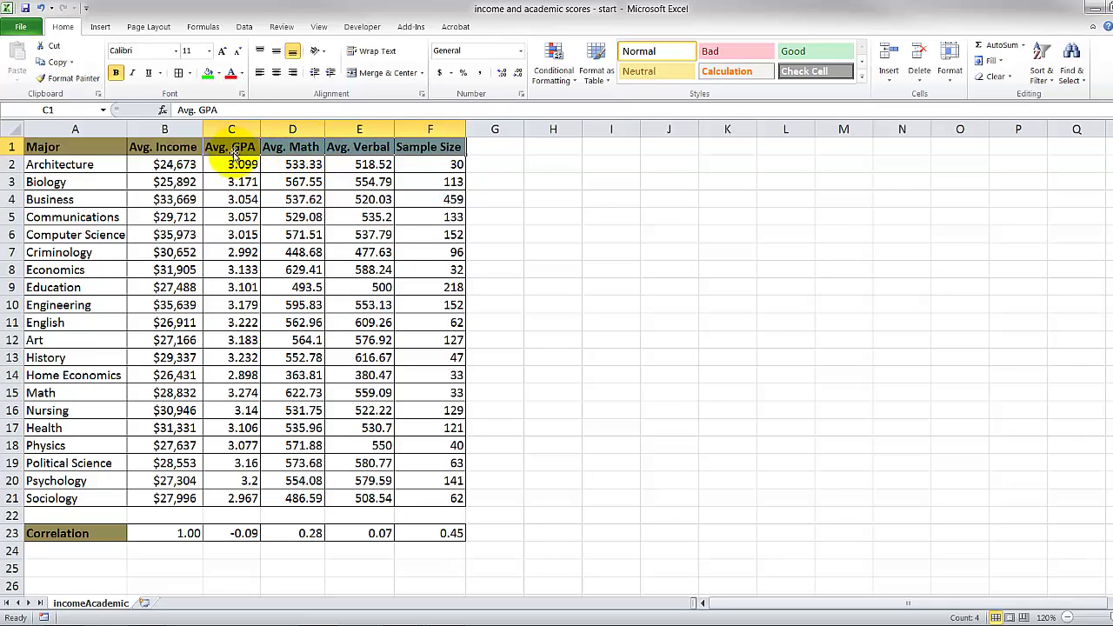
{"action": "mouse_move", "coordinate": [233, 154]}
{"action": "left_mouse_down"}
{"action": "mouse_move", "coordinate": [367, 144]}
{"action": "mouse_move", "coordinate": [249, 141]}
{"action": "left_mouse_up"}
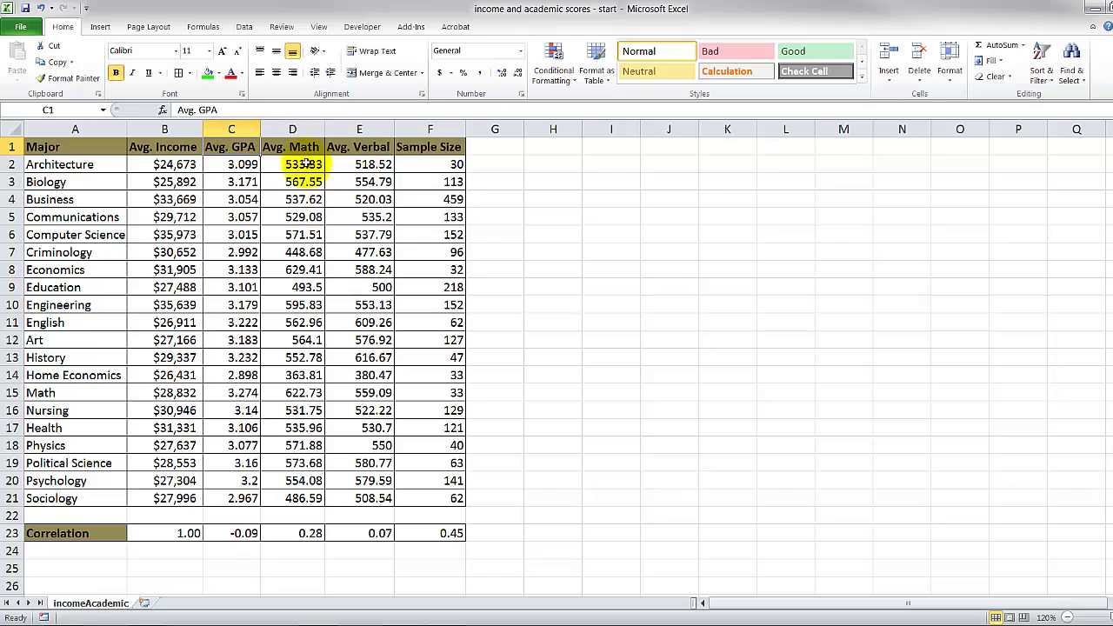
Enter =CORREL($C$2:$C$21,C2:C21) in C24, keeping the first GPA range as an absolute reference.
{"action": "left_click", "coordinate": [222, 533]}
{"action": "left_click", "coordinate": [222, 551]}
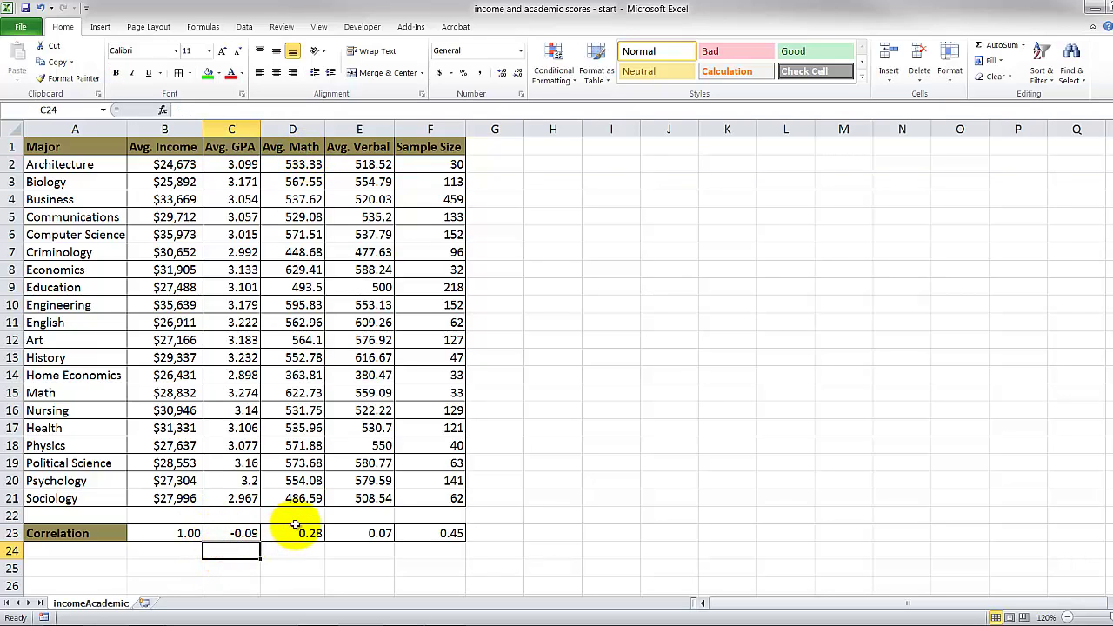
{"action": "type", "text": "=corr"}
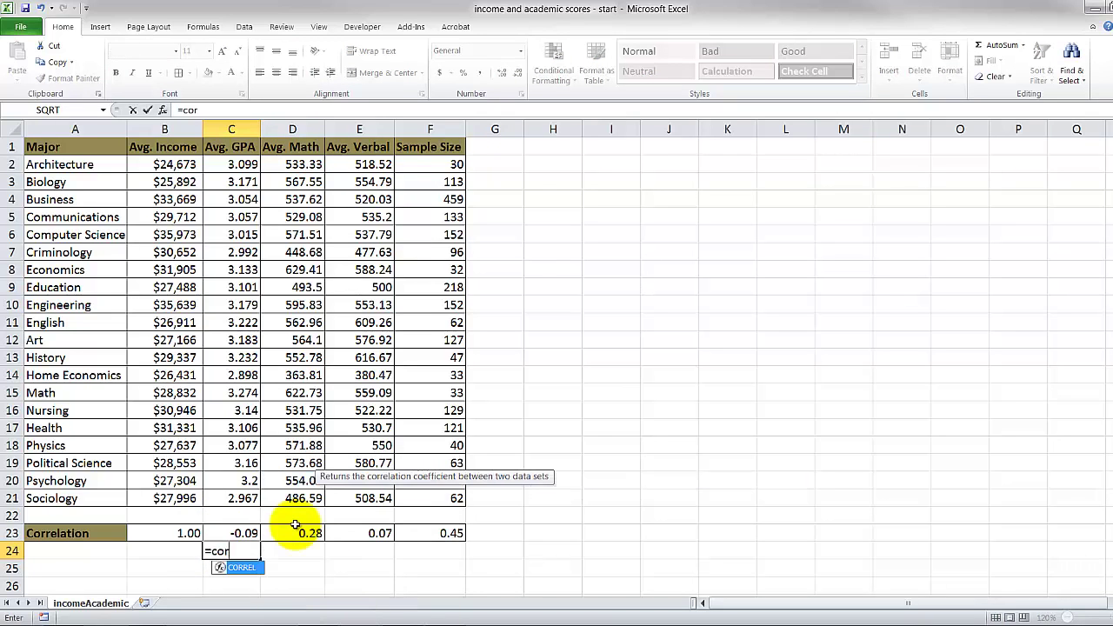
{"action": "key", "text": "Tab"}
{"action": "key", "text": "ctrl+Up"}
{"action": "key", "text": "ctrl+Up"}
{"action": "key", "text": "ctrl+shift+Up"}
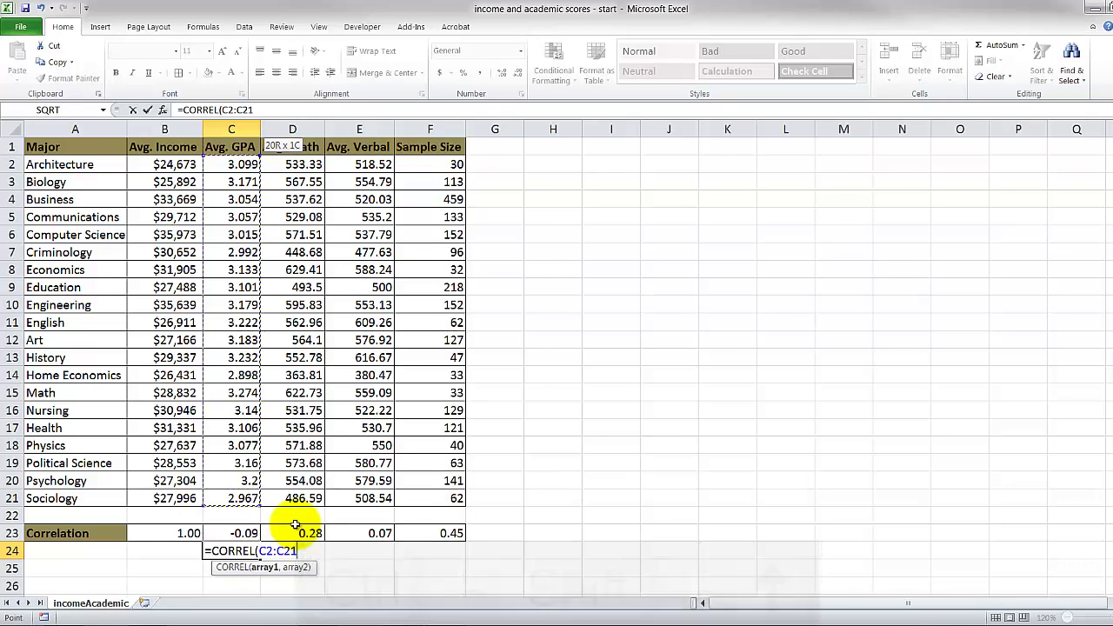
{"action": "key", "text": "F4"}
{"action": "type", "text": ","}
{"action": "key", "text": "ctrl+Up"}
{"action": "key", "text": "ctrl+Up"}
{"action": "key", "text": "ctrl+shift+Up"}
{"action": "key", "text": "ctrl+Return"}
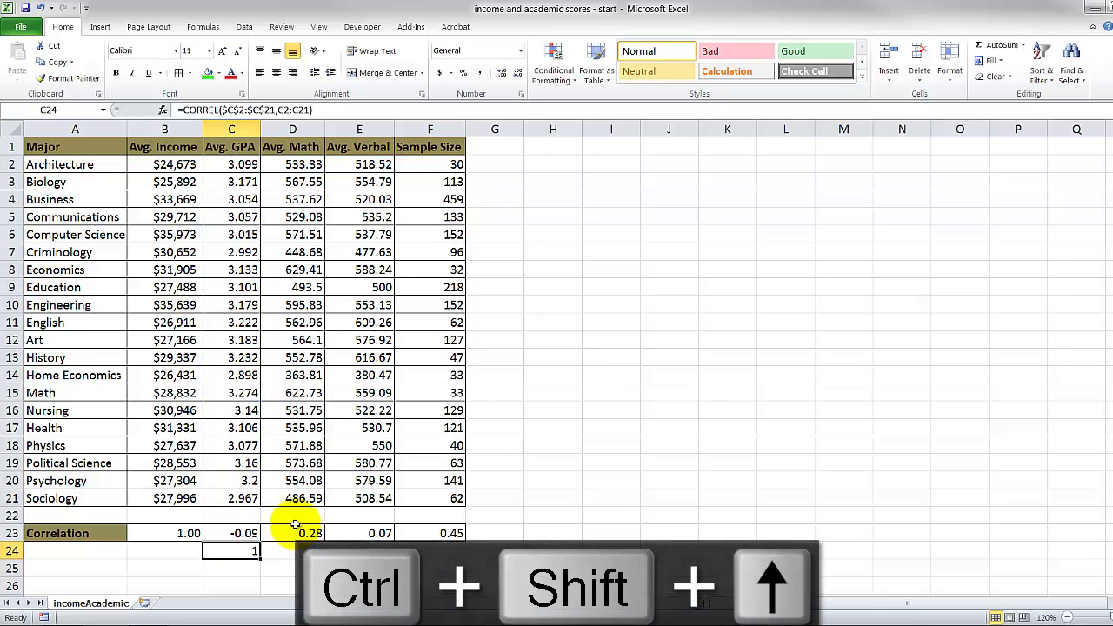
Fill the GPA correlation formula from C24 across to F24 and format those cells with two decimal places and borders.
{"action": "key", "text": "shift+Right"}
{"action": "key", "text": "shift+Right"}
{"action": "key", "text": "shift+Right"}
{"action": "key", "text": "ctrl+r"}
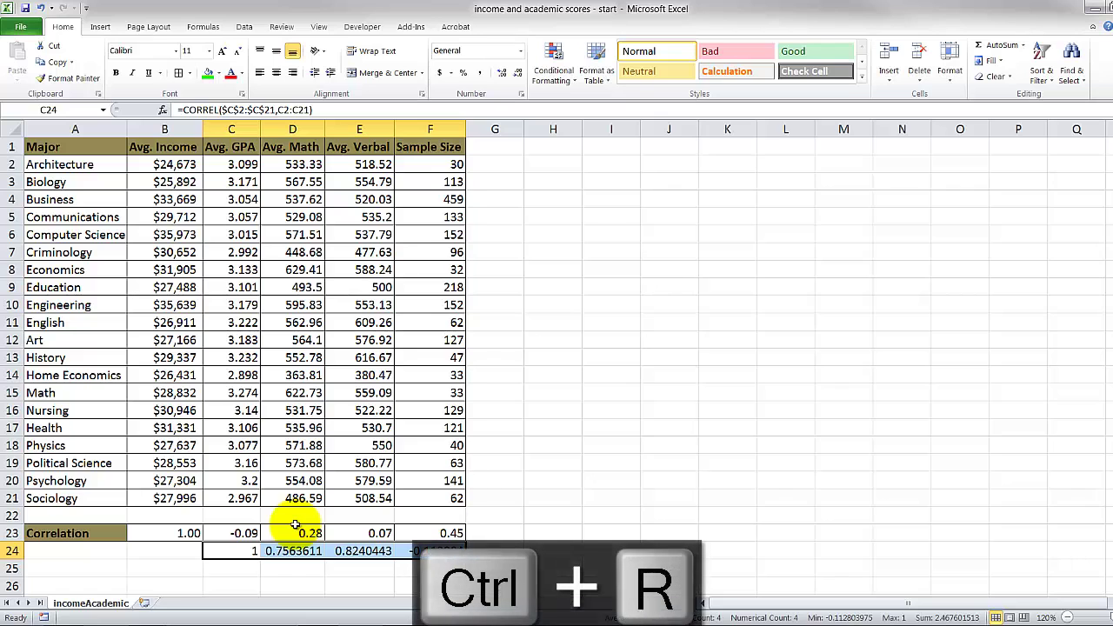
{"action": "left_click", "coordinate": [513, 74]}
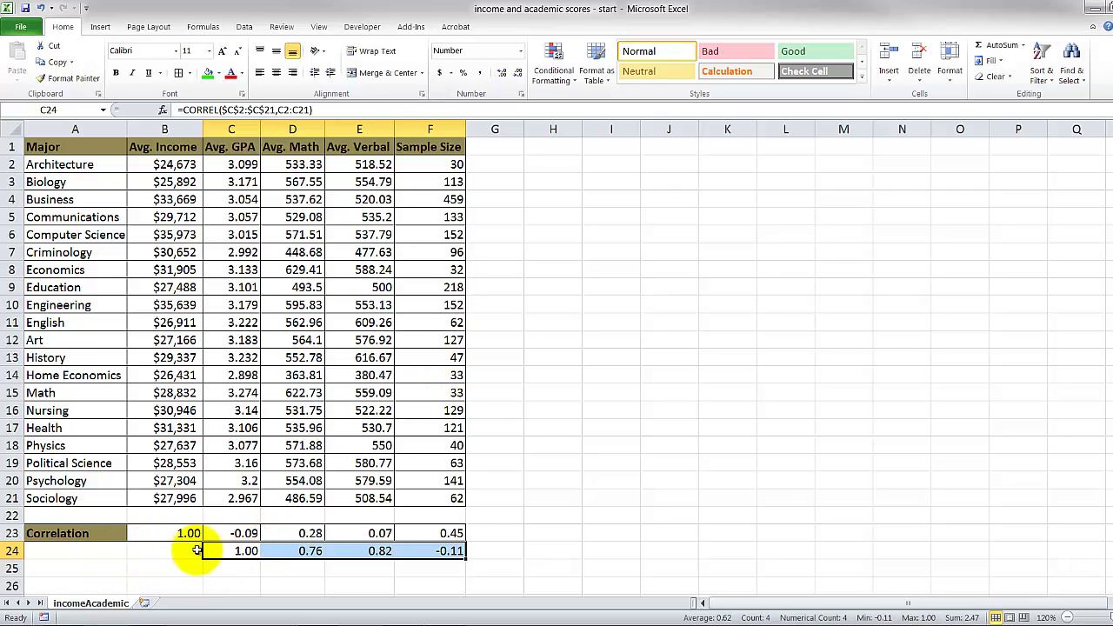
{"action": "left_click", "coordinate": [365, 553]}
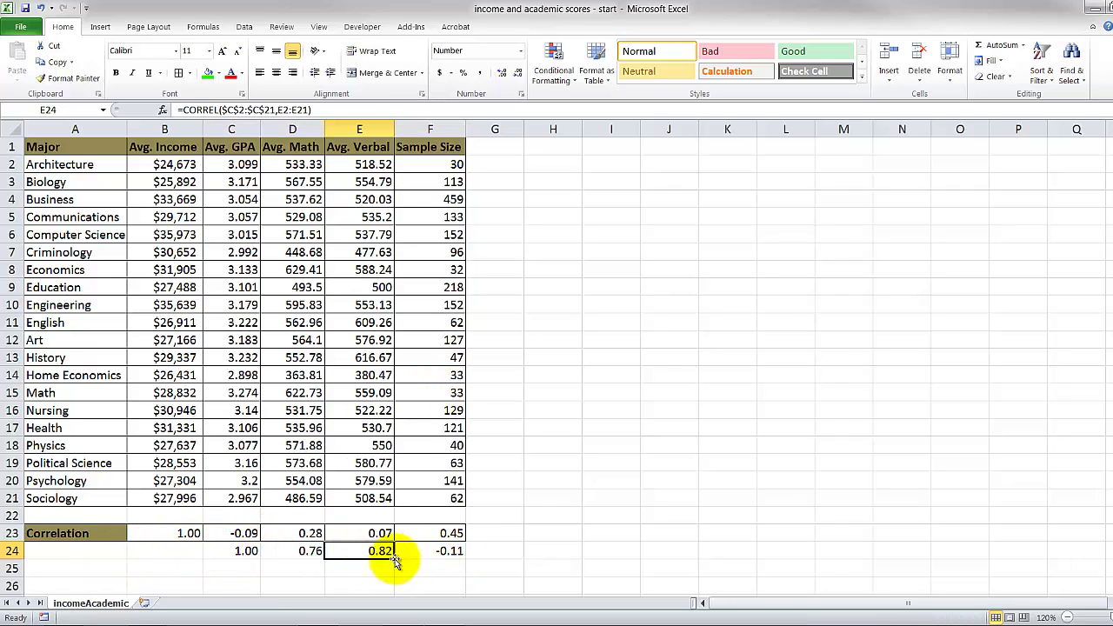
{"action": "left_click_drag", "start_coordinate": [242, 552], "coordinate": [444, 552]}
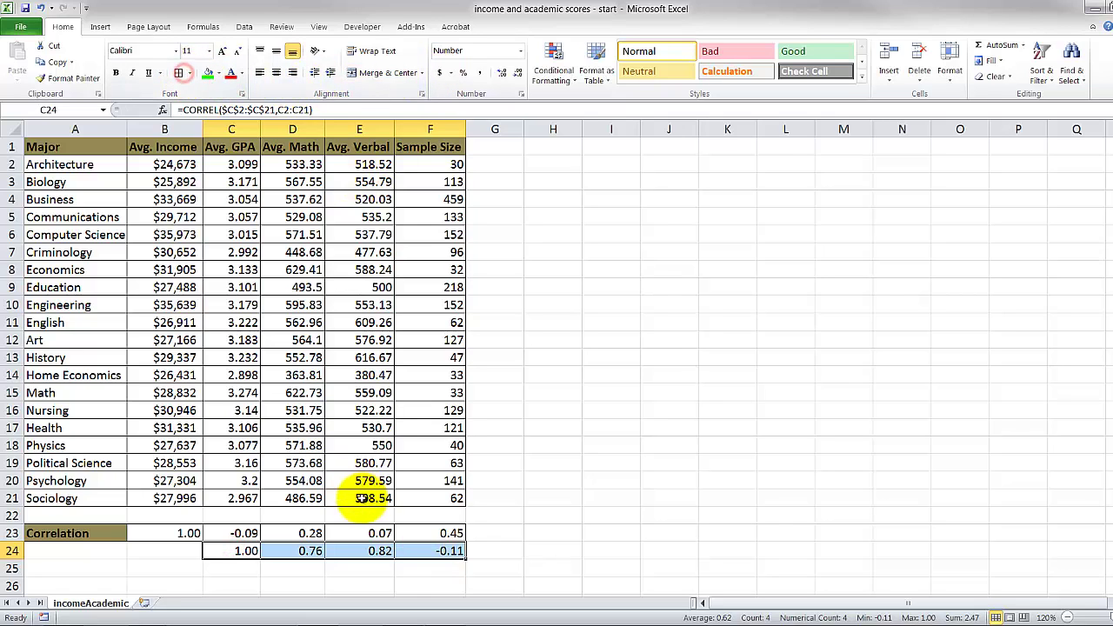
Examine how average GPA correlates with itself, math and verbal scores in row 24.
{"action": "left_click", "coordinate": [248, 551]}
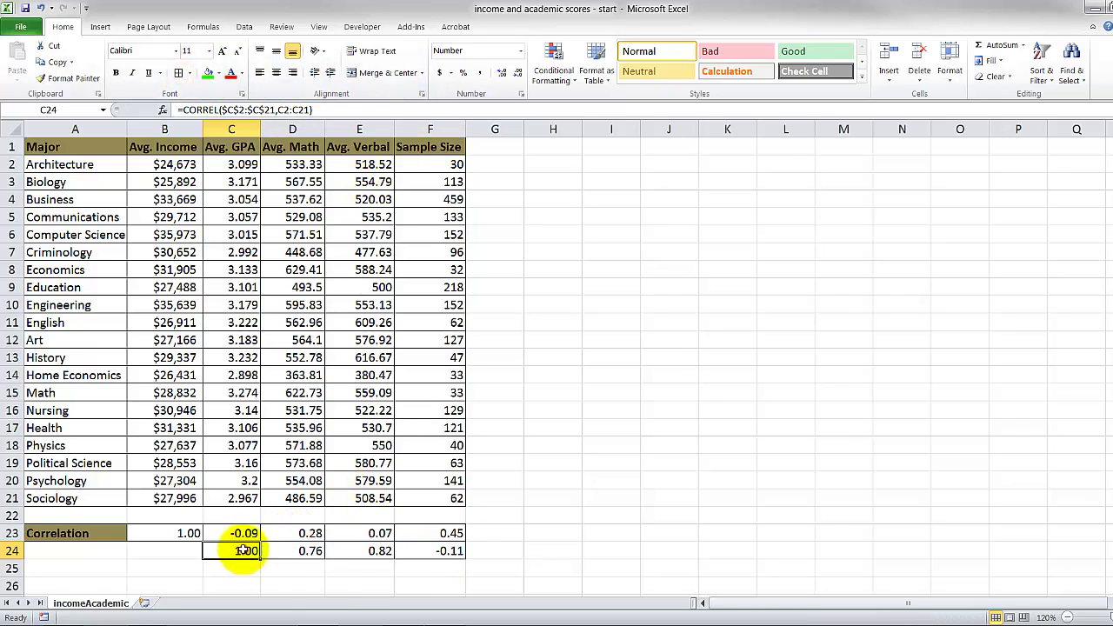
{"action": "left_click", "coordinate": [305, 548]}
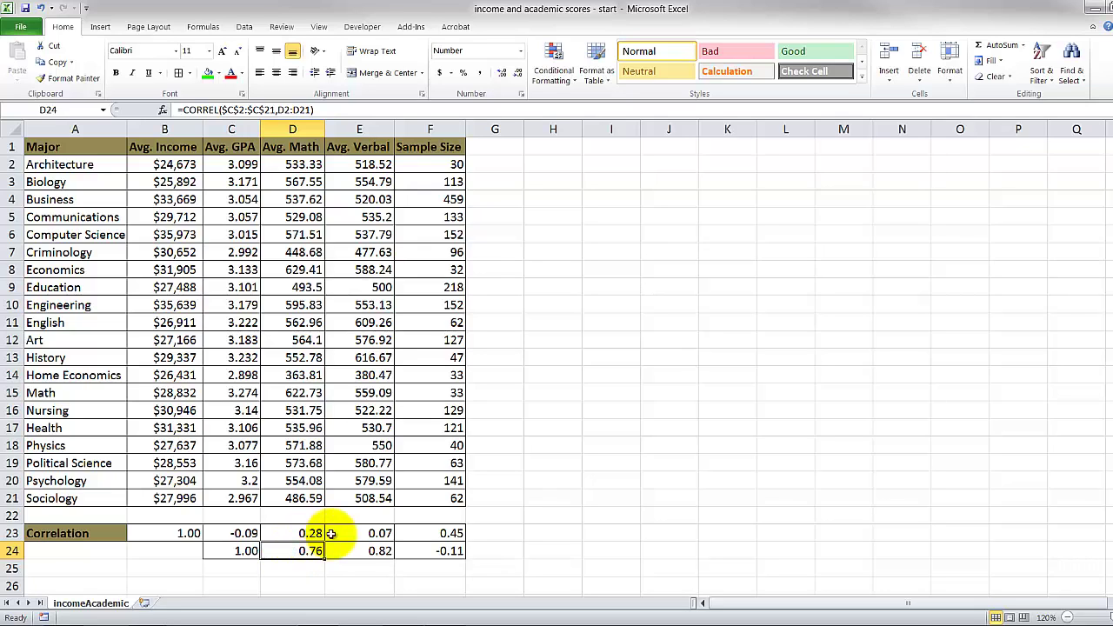
{"action": "left_click", "coordinate": [355, 552]}
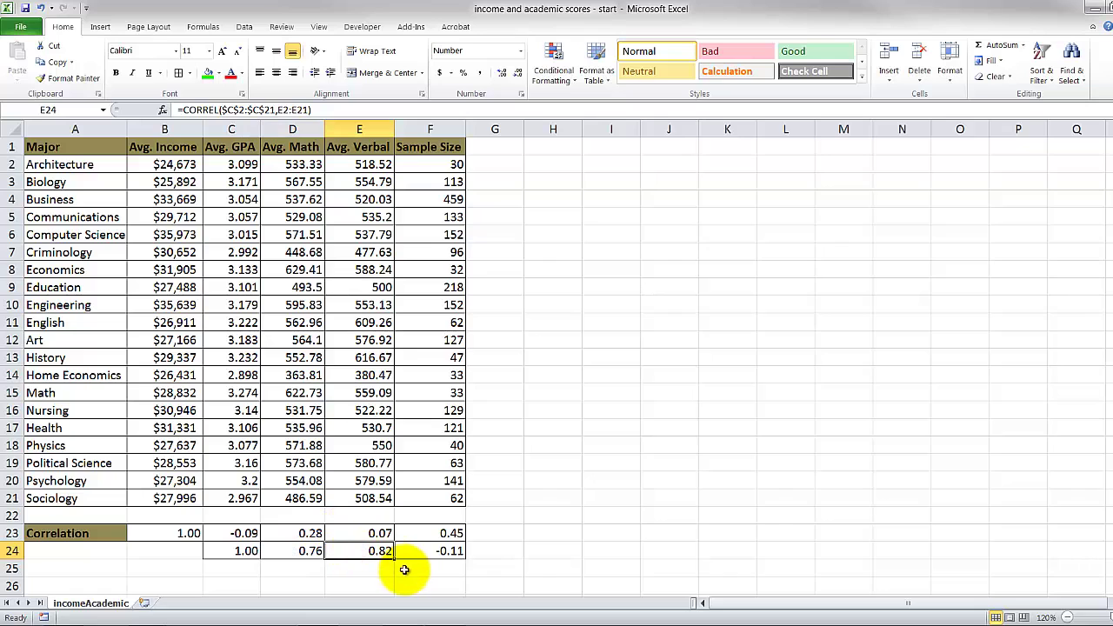
{"action": "left_click_drag", "start_coordinate": [309, 550], "coordinate": [338, 548]}
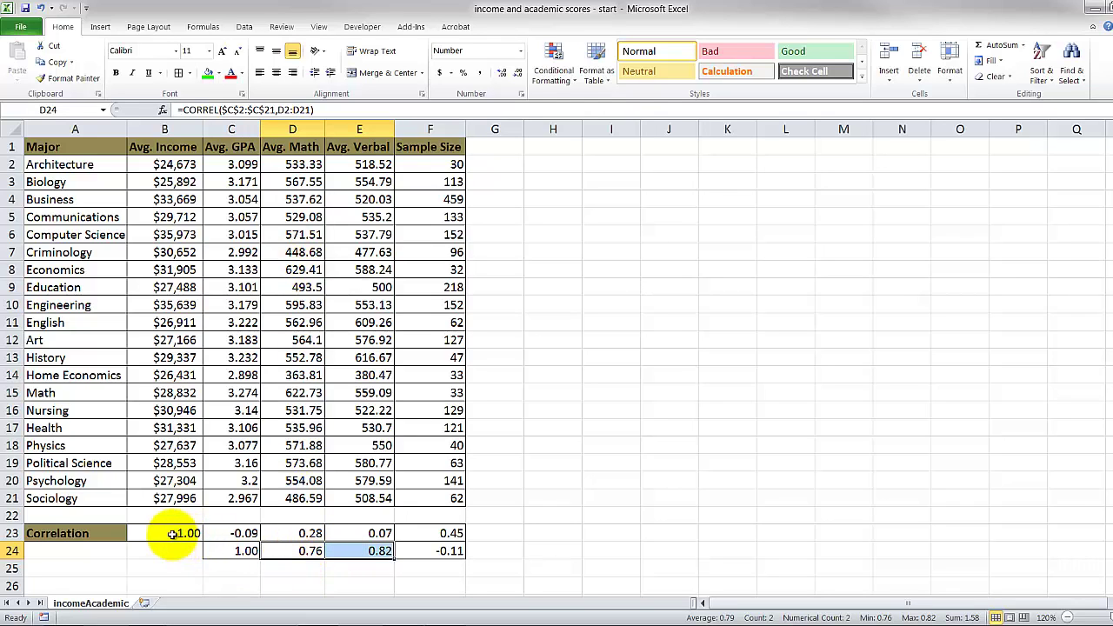
Enter =CORREL($D$2:$D$21,D2:D21) in D25, keeping the first math score range as an absolute reference.
{"action": "left_click", "coordinate": [309, 568]}
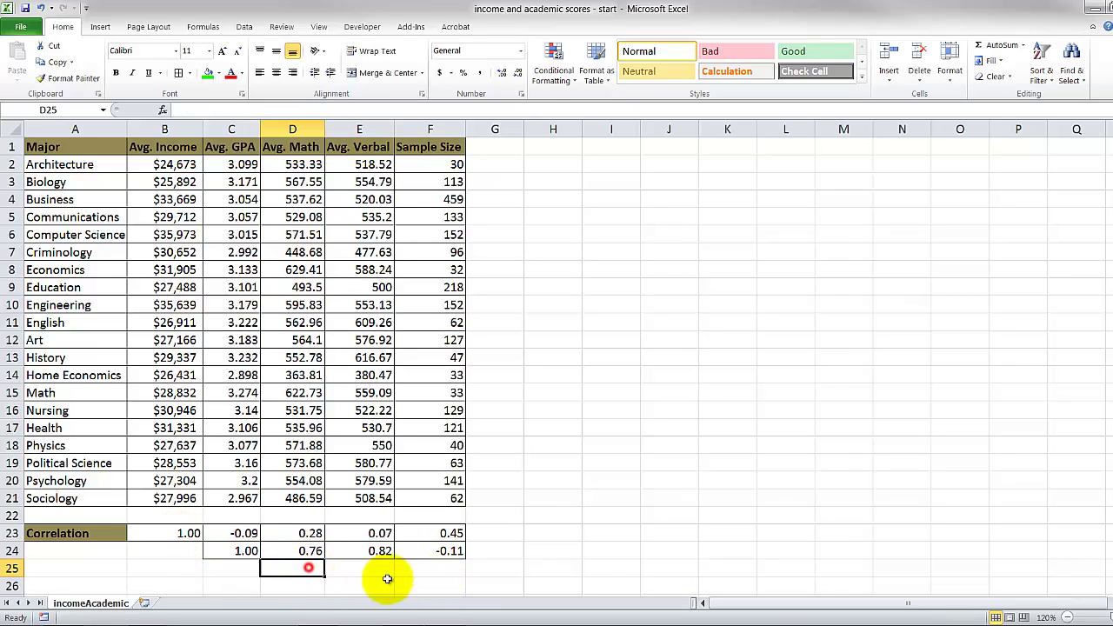
{"action": "type", "text": "="}
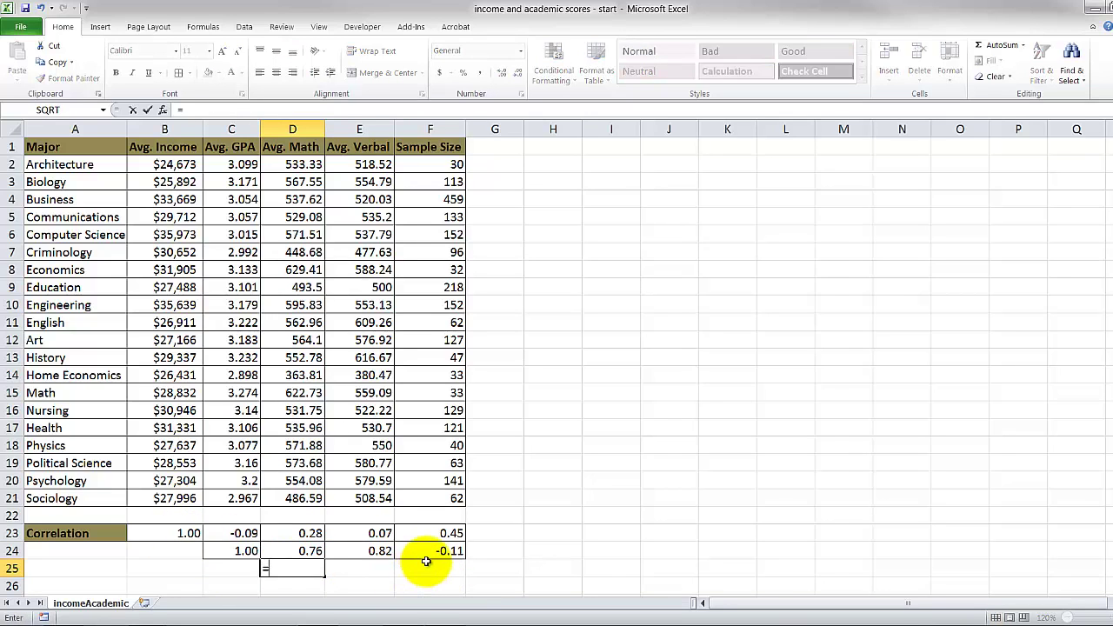
{"action": "type", "text": "coor"}
{"action": "key", "text": "BackSpace"}
{"action": "key", "text": "BackSpace"}
{"action": "type", "text": "rr"}
{"action": "key", "text": "Tab"}
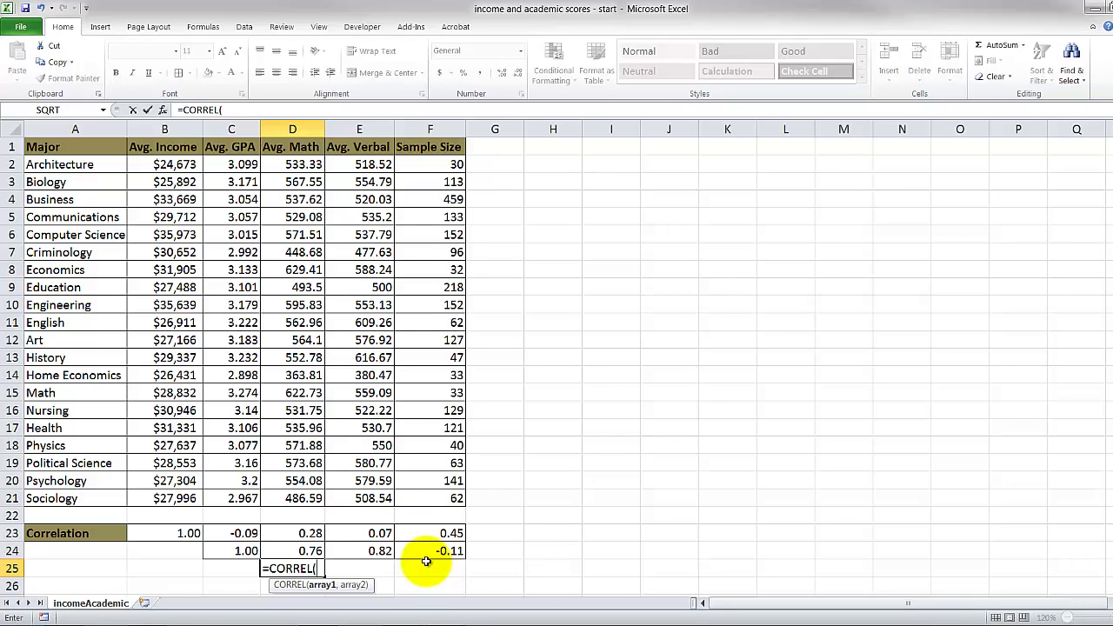
{"action": "key", "text": "ctrl+Up"}
{"action": "key", "text": "ctrl+Up"}
{"action": "key", "text": "ctrl+Up"}
{"action": "key", "text": "ctrl+shift+Up"}
{"action": "key", "text": "shift+Down"}
{"action": "key", "text": "F4"}
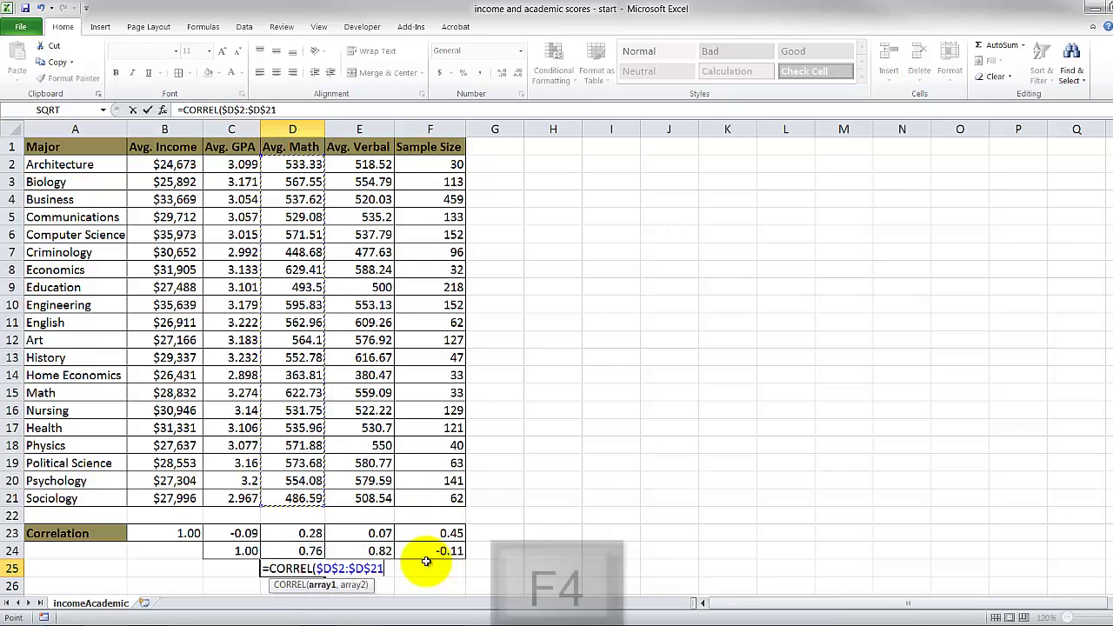
{"action": "type", "text": ","}
{"action": "key", "text": "ctrl+Up"}
{"action": "key", "text": "ctrl+Up"}
{"action": "key", "text": "ctrl+Up"}
{"action": "key", "text": "ctrl+shift+Up"}
{"action": "key", "text": "shift+Down"}
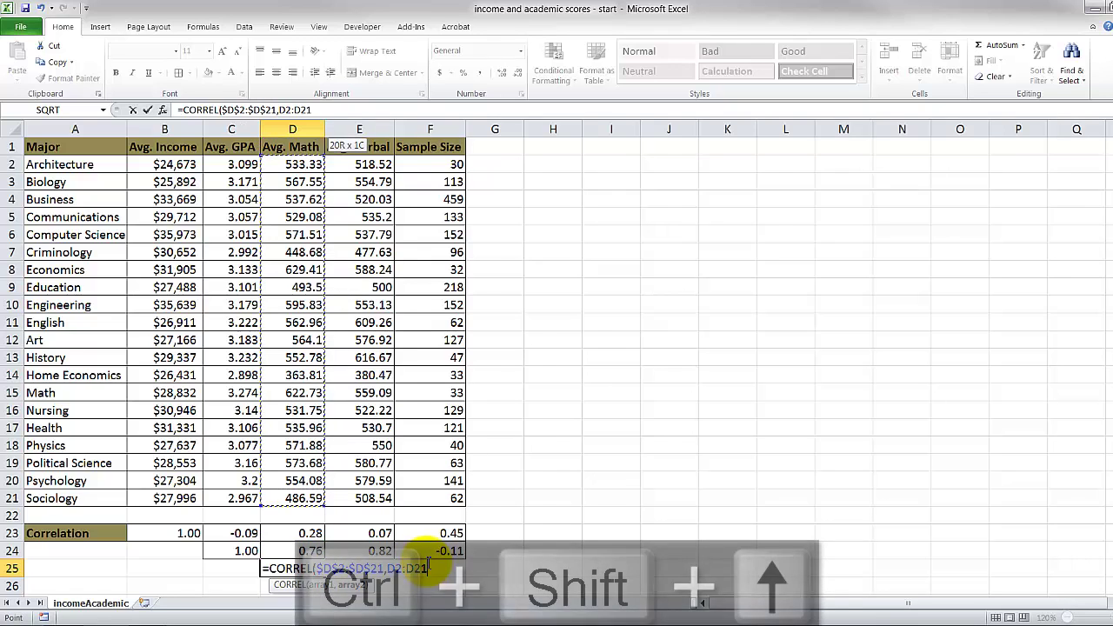
{"action": "type", "text": ")"}
{"action": "key", "text": "Return"}
Fill the math correlation formula from D25 across to F25.
{"action": "key", "text": "Up"}
{"action": "key", "text": "shift+Right"}
{"action": "key", "text": "shift+Right"}
{"action": "key", "text": "ctrl+r"}
Enter =CORREL($E$2:$E$21,E2:E21) in E26, keeping the first verbal score range as an absolute reference.
{"action": "key", "text": "Down"}
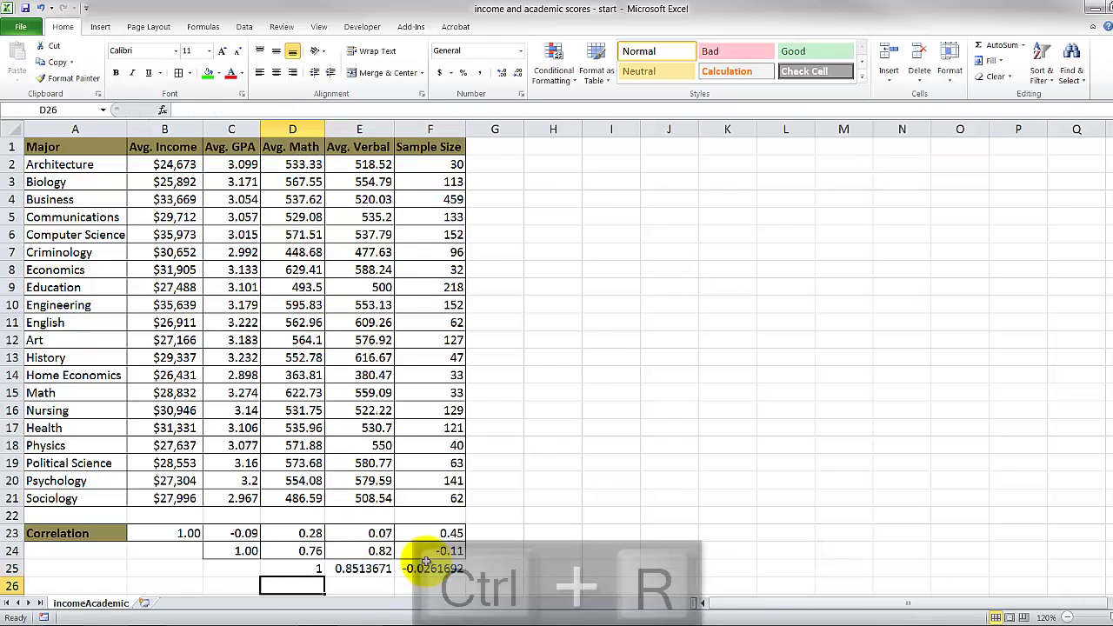
{"action": "key", "text": "Right"}
{"action": "type", "text": "=cor"}
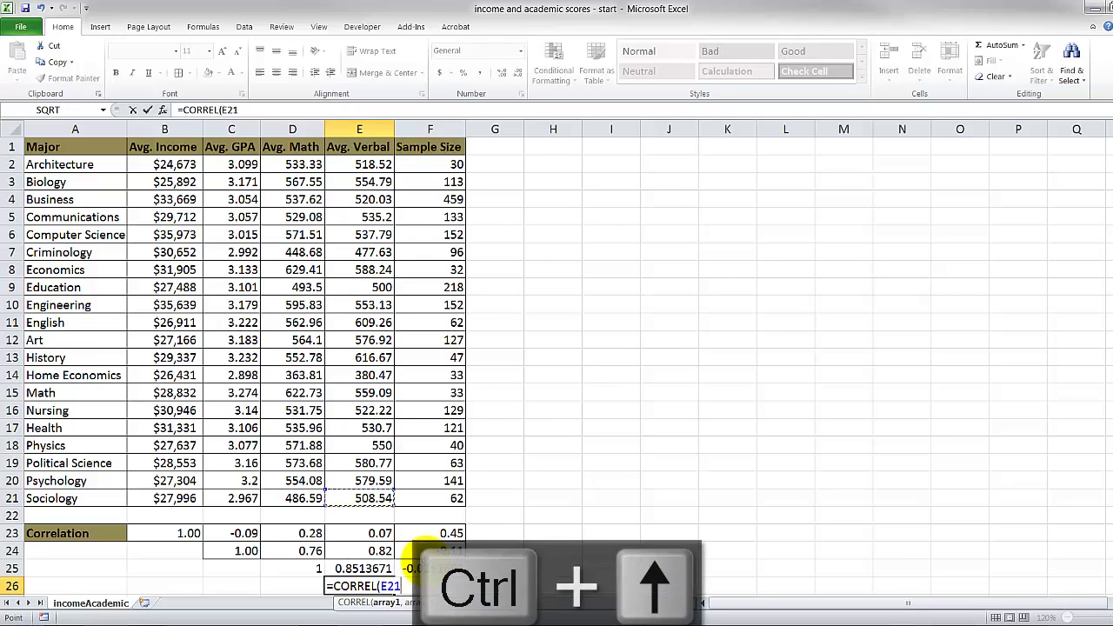
{"action": "key", "text": "ctrl+shift+Up"}
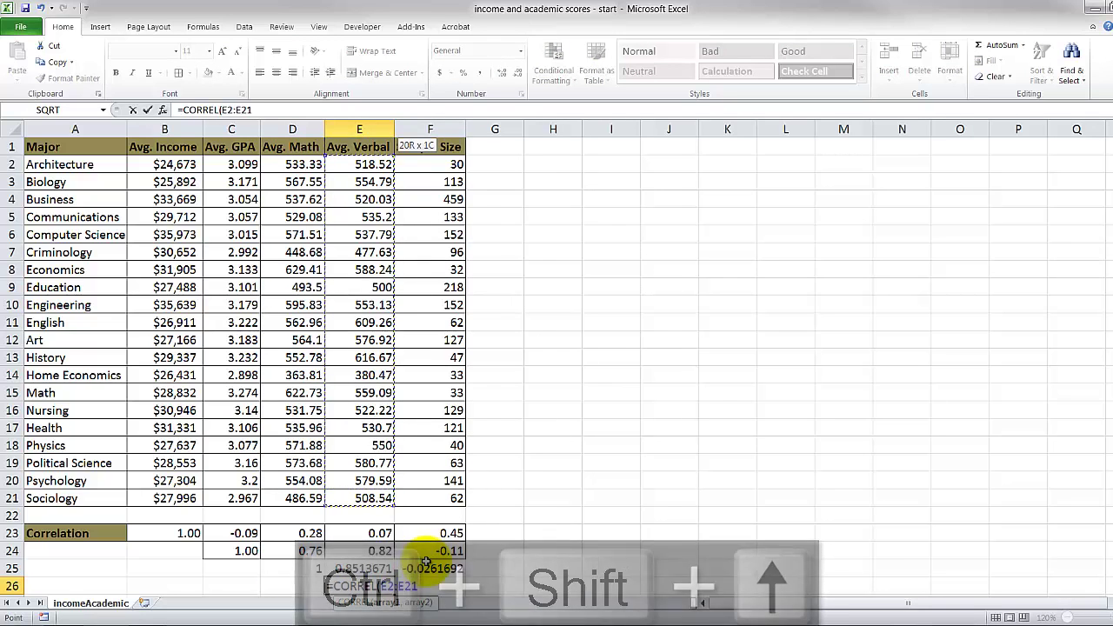
{"action": "key", "text": "F4"}
{"action": "key", "text": "Up"}
{"action": "key", "text": "Up"}
{"action": "key", "text": "ctrl+shift+Up"}
{"action": "key", "text": "Return"}
Fill the verbal correlation formula from E26 across to F26.
{"action": "key", "text": "Up"}
{"action": "left_click", "coordinate": [426, 563], "text": "shift"}
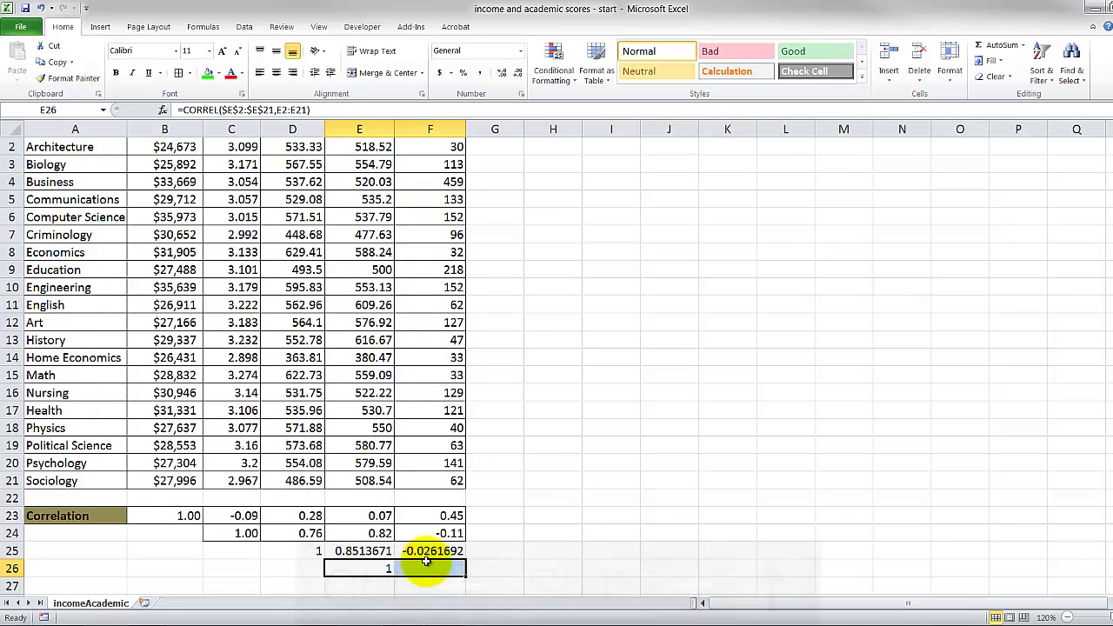
{"action": "key", "text": "ctrl+r"}
Enter =CORREL($F$2:$F$21,F2:F21) in F27, keeping the first sample size range as an absolute reference.
{"action": "key", "text": "Down"}
{"action": "key", "text": "Right"}
{"action": "type", "text": "=corr"}
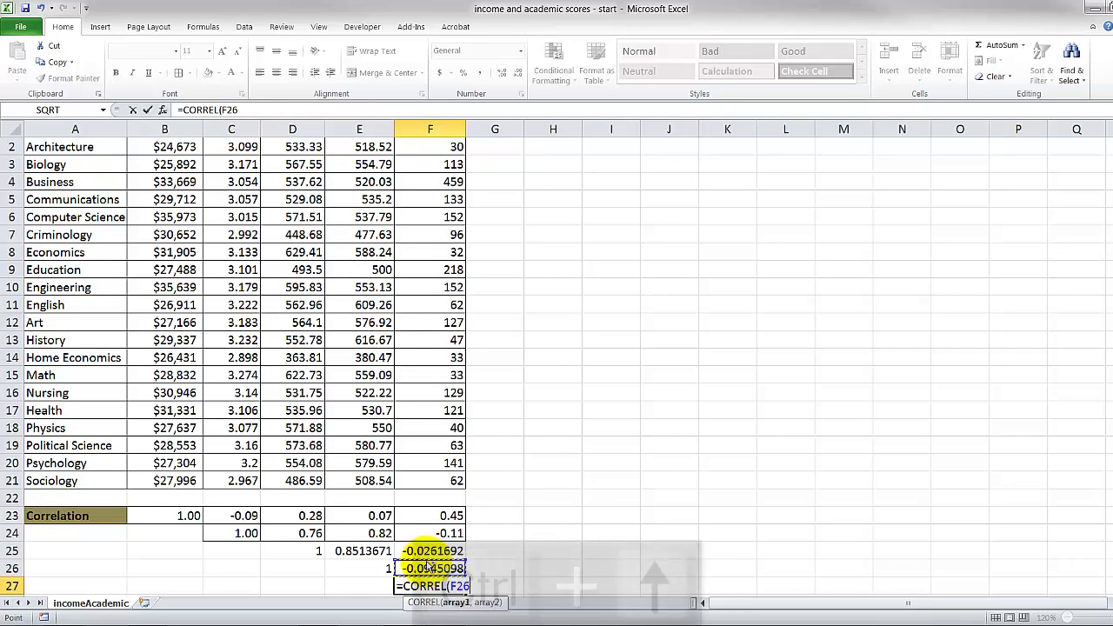
{"action": "key", "text": "ctrl+Up"}
{"action": "key", "text": "ctrl+Up"}
{"action": "key", "text": "ctrl+Up"}
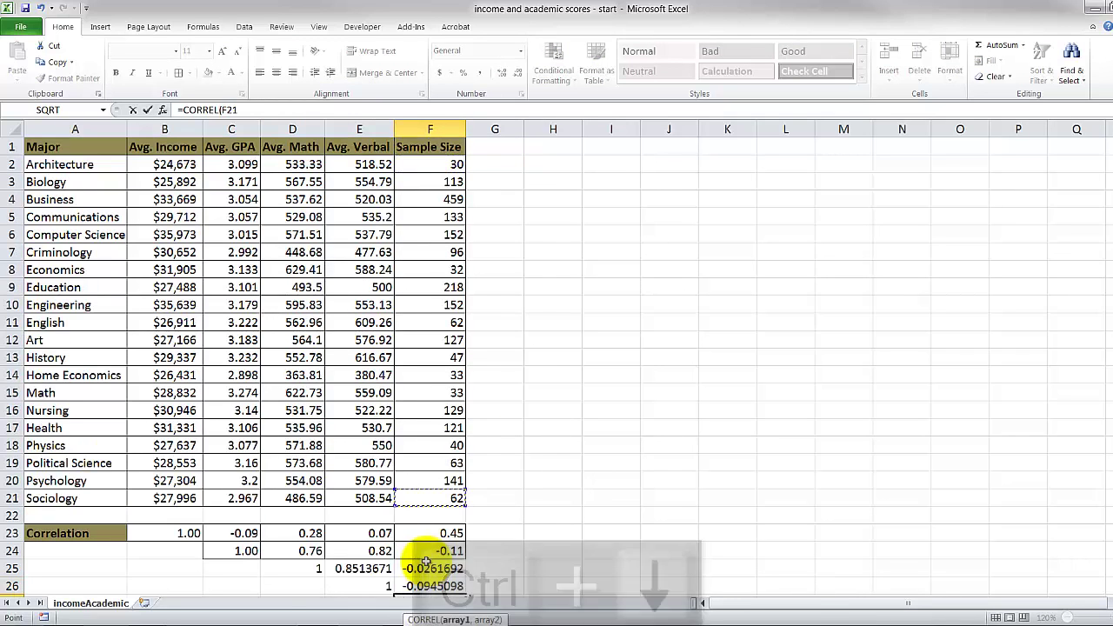
{"action": "key", "text": "ctrl+shift+Up"}
{"action": "key", "text": "F4"}
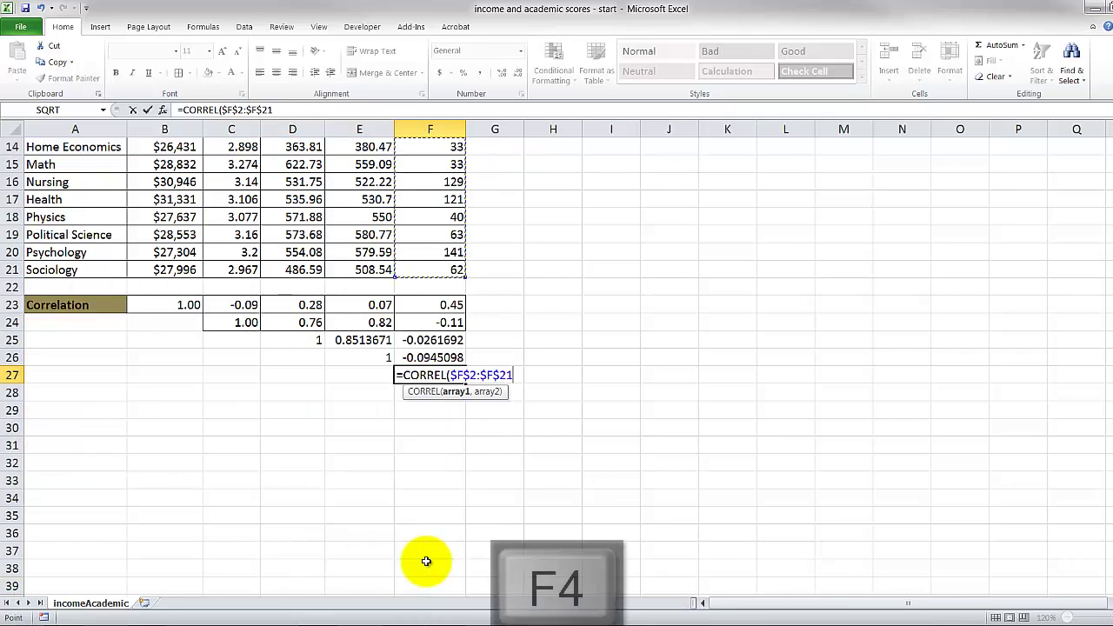
{"action": "key", "text": "ctrl+Up"}
{"action": "key", "text": "ctrl+Up"}
{"action": "key", "text": "ctrl+Up"}
{"action": "key", "text": "ctrl+shift+Up"}
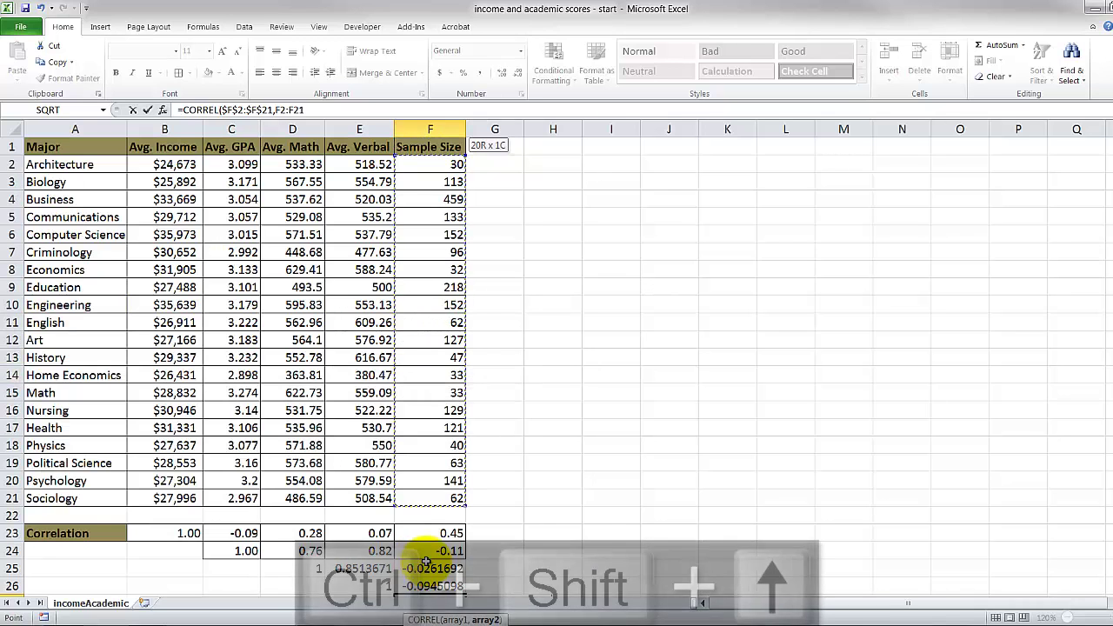
{"action": "key", "text": "Return"}
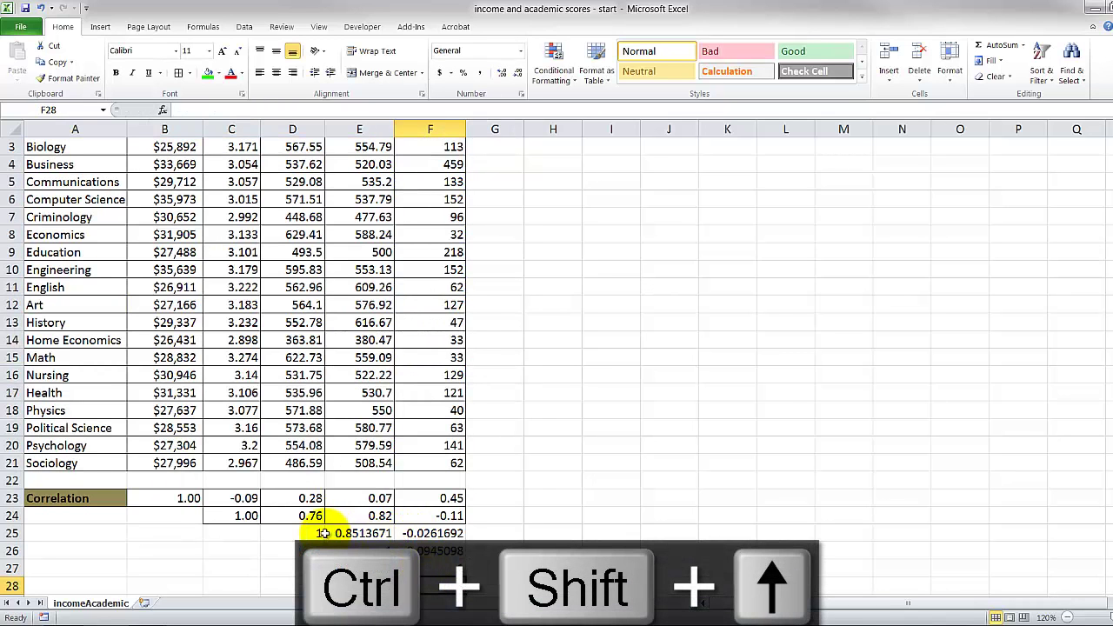
Add borders to D25:F25, E26:F26 and F27, and format these correlations to two decimal places.
{"action": "left_click_drag", "start_coordinate": [311, 531], "coordinate": [446, 567]}
{"action": "left_click", "coordinate": [444, 566], "text": "ctrl"}
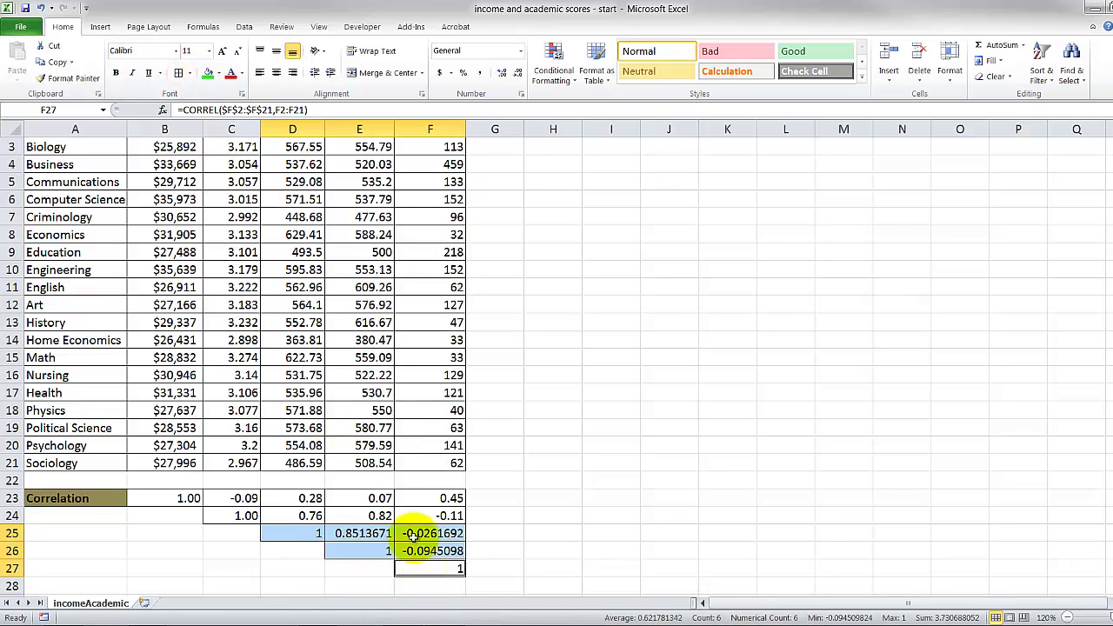
{"action": "left_click", "coordinate": [502, 75]}
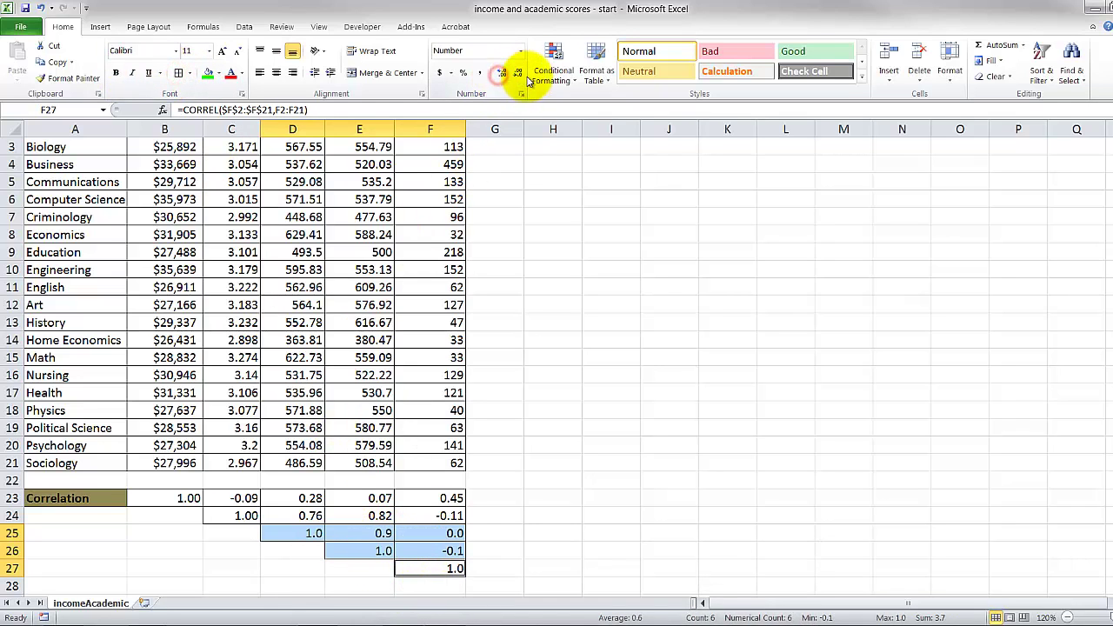
{"action": "left_click", "coordinate": [503, 75]}
{"action": "left_click", "coordinate": [512, 513]}
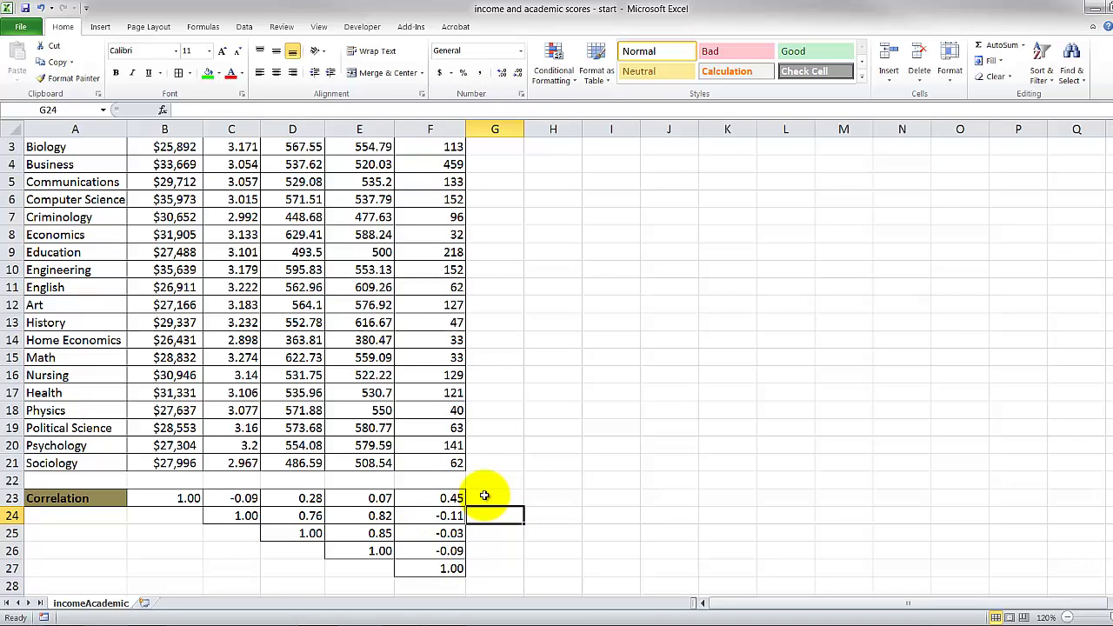
Inspect the ranges used by the GPA–verbal correlation in E24, and check the math–verbal correlation in E25.
{"action": "scroll", "coordinate": [448, 503], "scroll_direction": "up", "scroll_amount": 1}
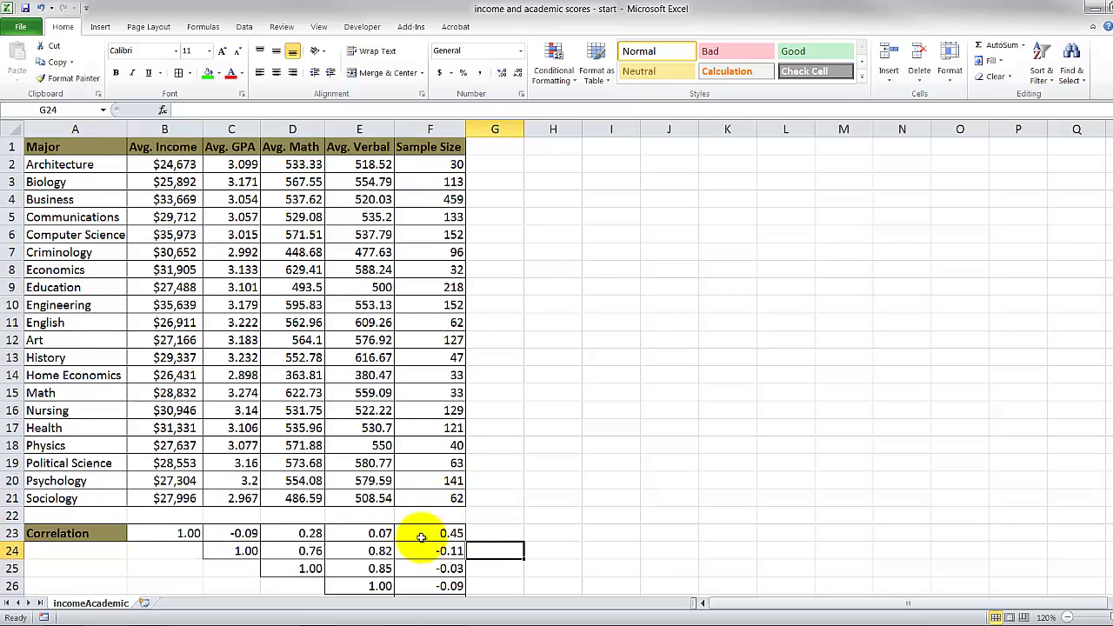
{"action": "double_click", "coordinate": [376, 552]}
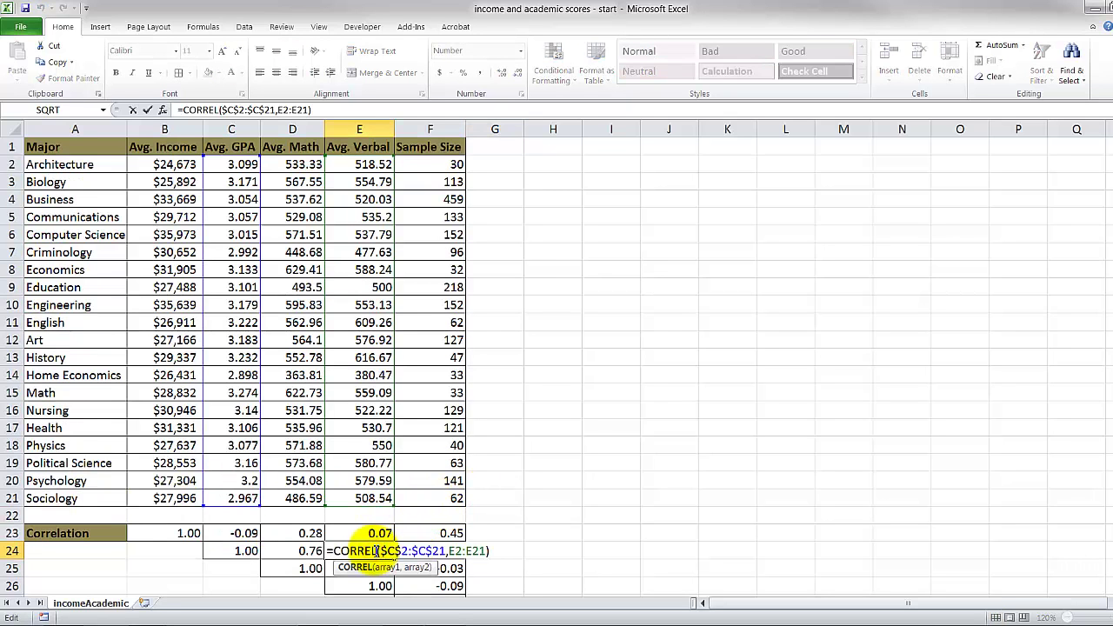
{"action": "key", "text": "Escape"}
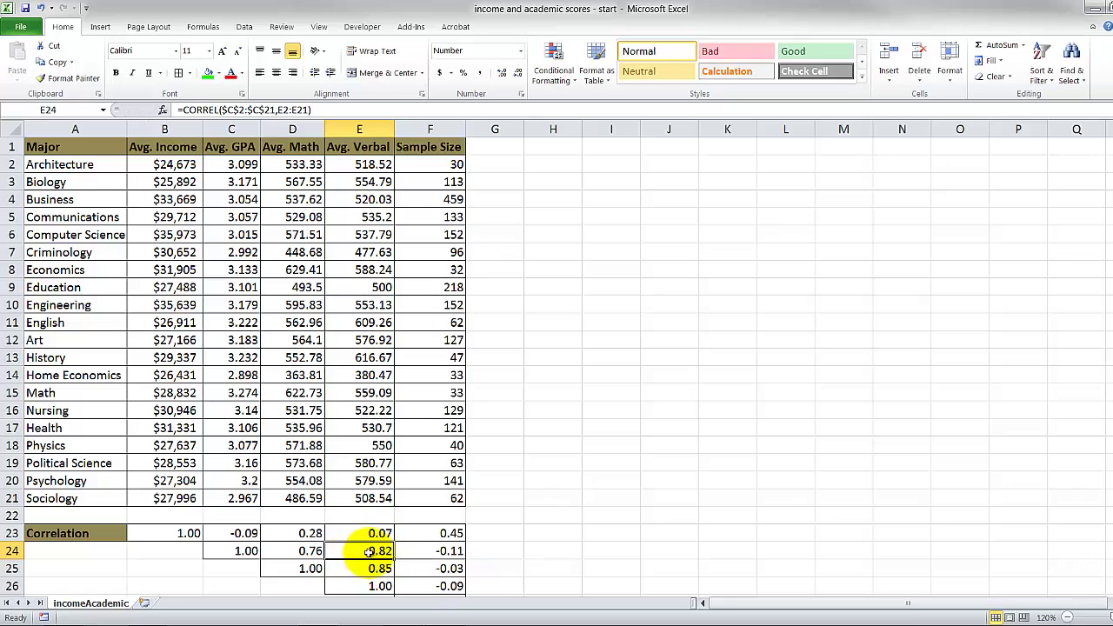
{"action": "double_click", "coordinate": [370, 552]}
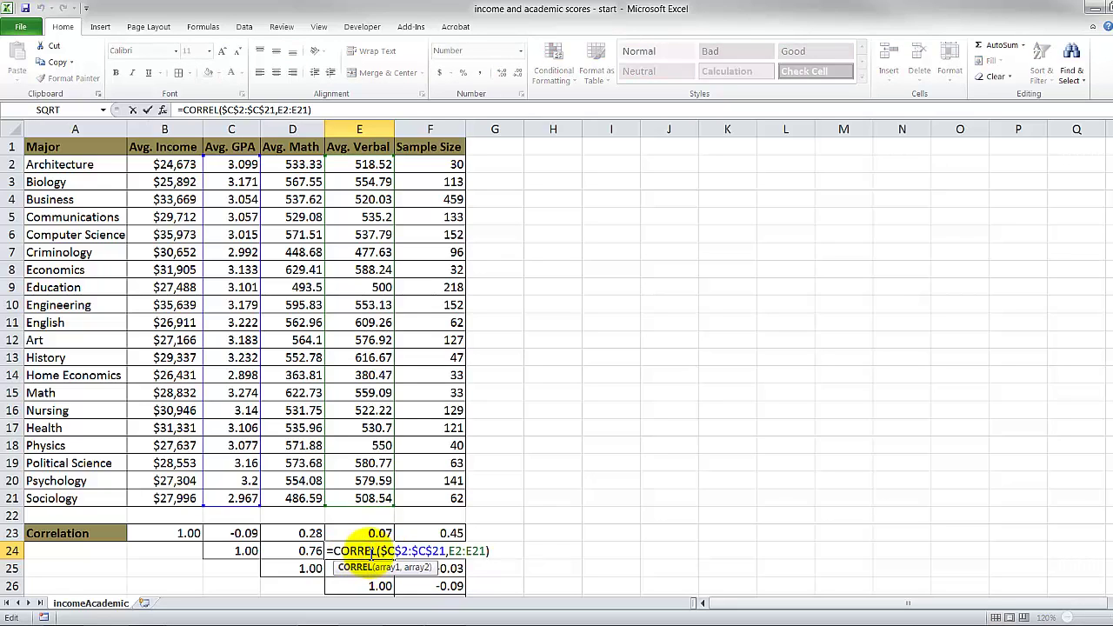
{"action": "key", "text": "Escape"}
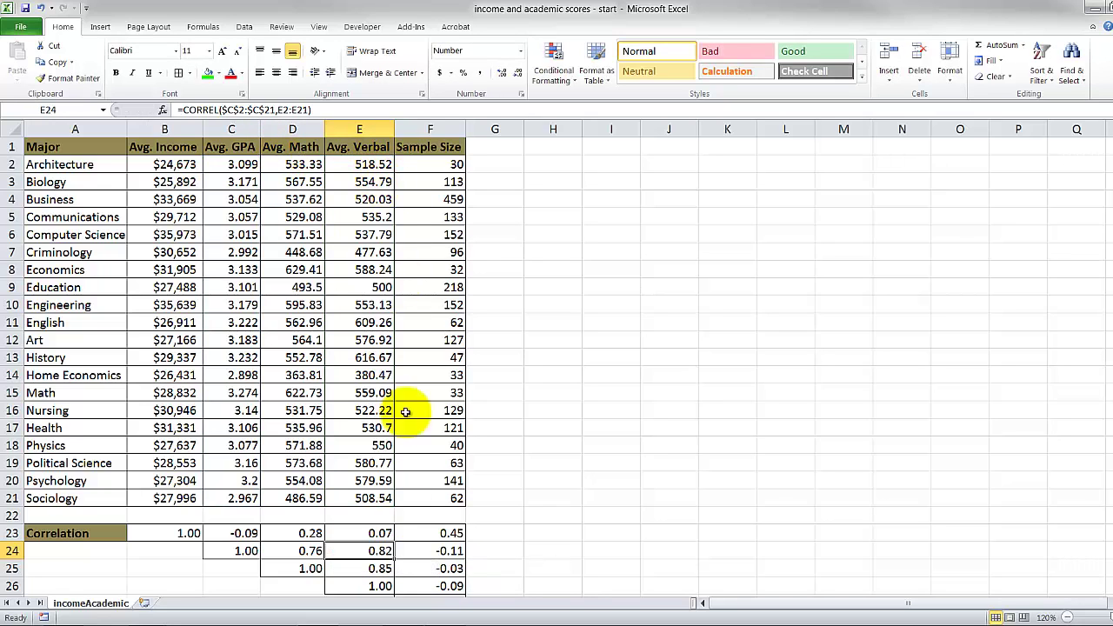
{"action": "left_click", "coordinate": [384, 570]}
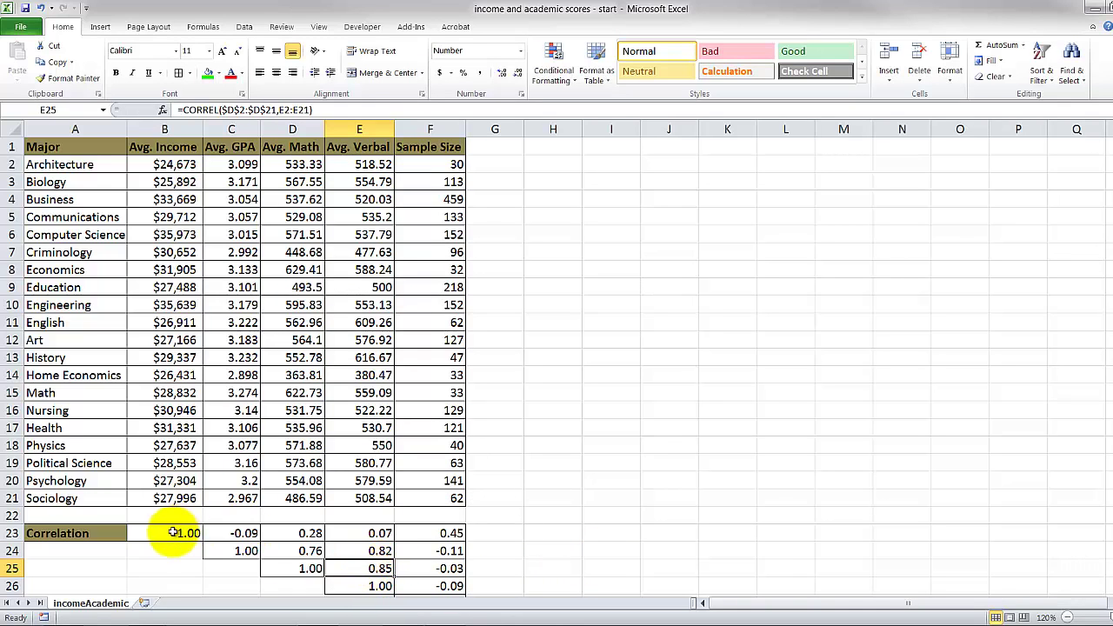
Check which ranges the math–verbal correlation formula in E25 references against the data columns.
{"action": "scroll", "coordinate": [362, 572], "scroll_direction": "down", "scroll_amount": 1}
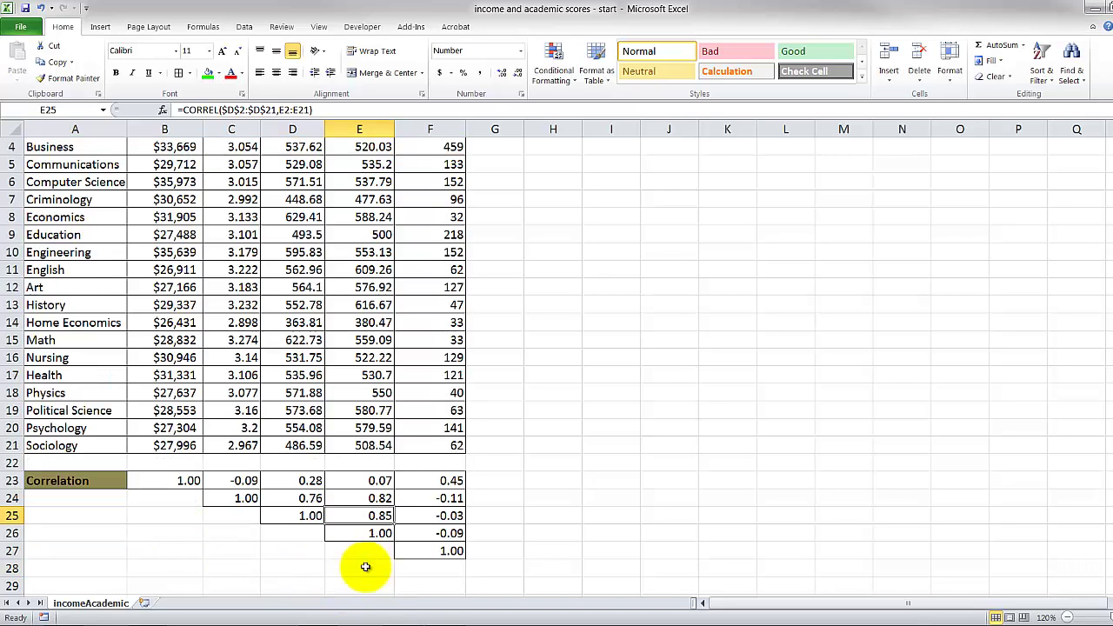
{"action": "double_click", "coordinate": [370, 515]}
{"action": "scroll", "coordinate": [487, 487], "scroll_direction": "up", "scroll_amount": 1}
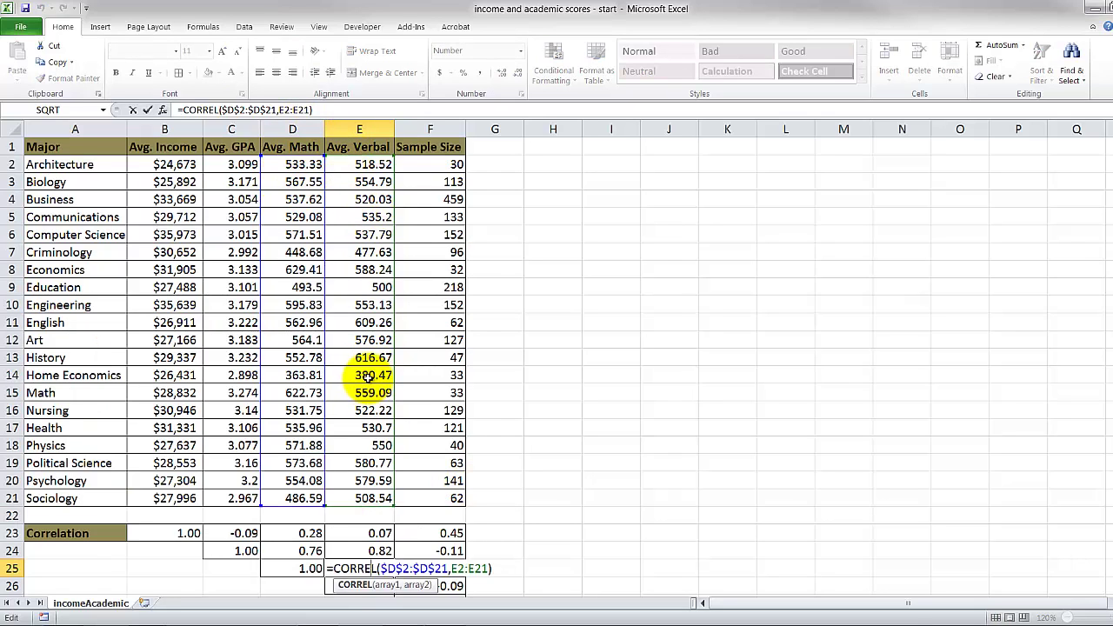
{"action": "key", "text": "ctrl+Return"}
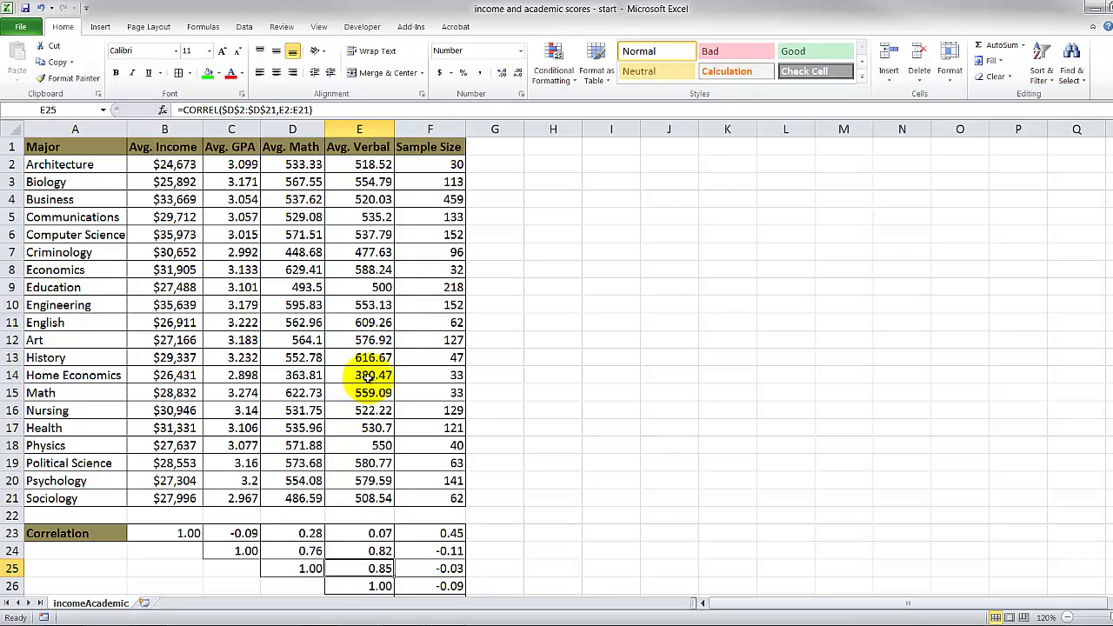
Start the Correlation analysis tool and set its input range to $B$1:$F$21, with labels in the first row.
{"action": "left_click", "coordinate": [244, 28]}
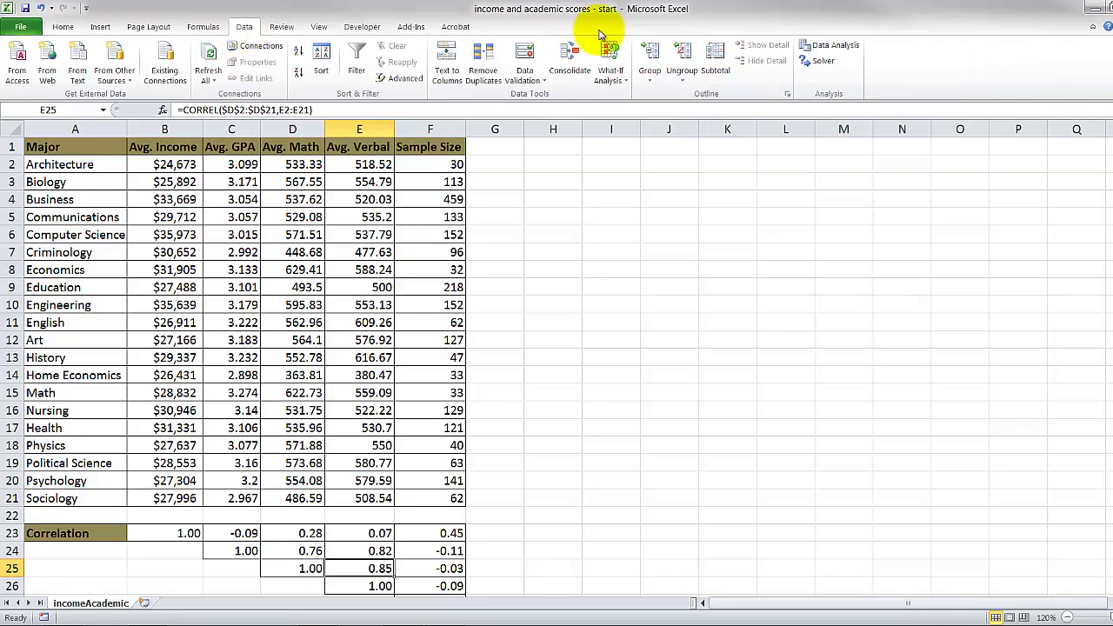
{"action": "left_click", "coordinate": [818, 49]}
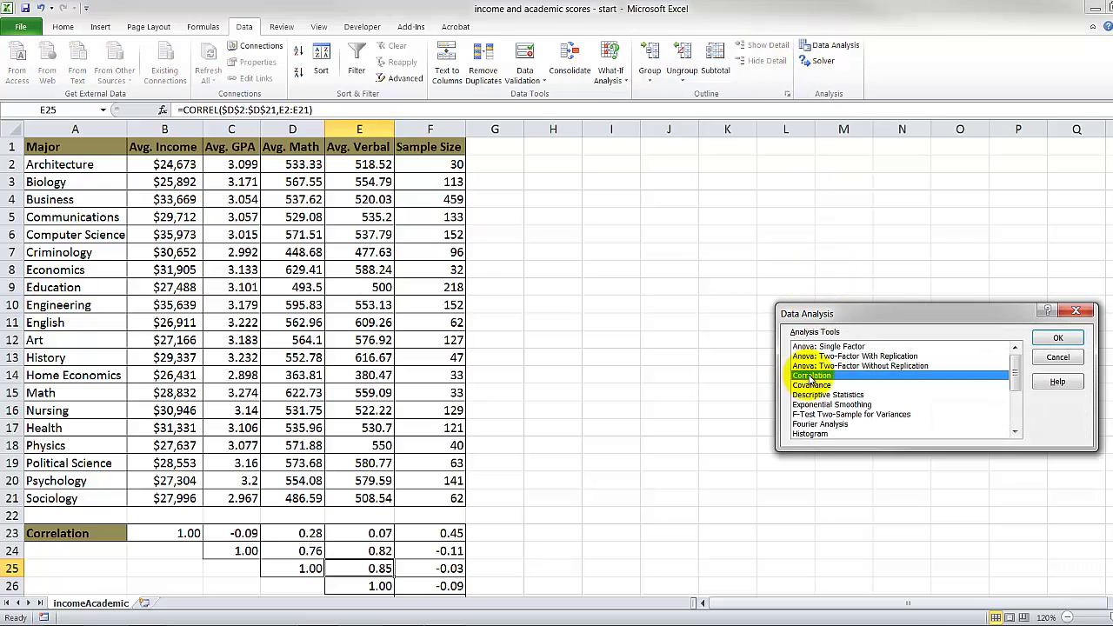
{"action": "left_click", "coordinate": [1058, 338]}
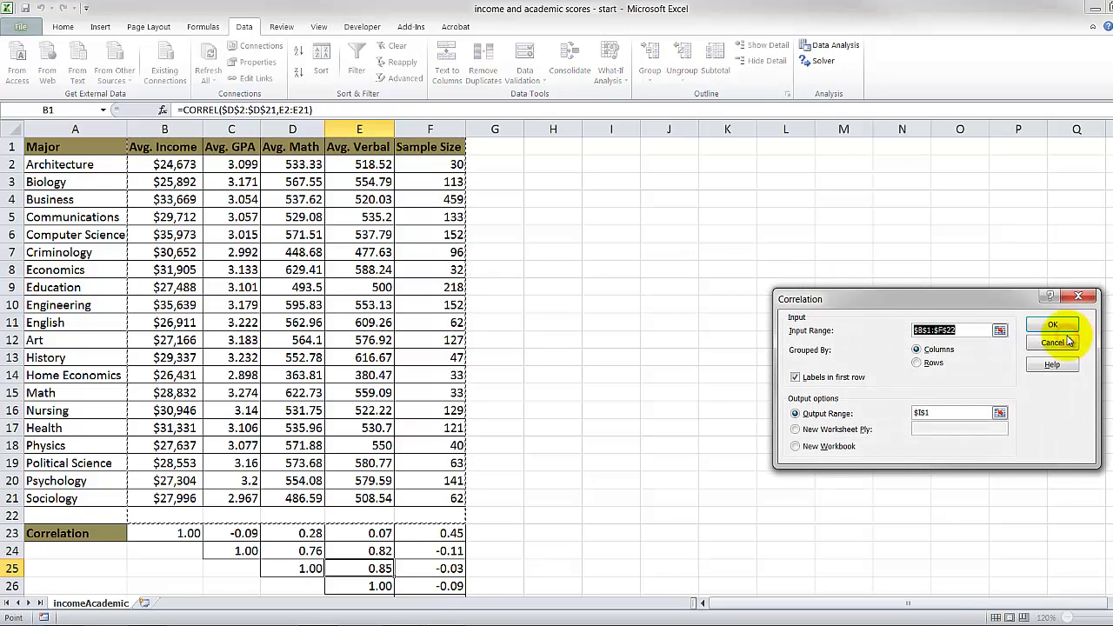
{"action": "left_click_drag", "start_coordinate": [888, 300], "coordinate": [810, 292]}
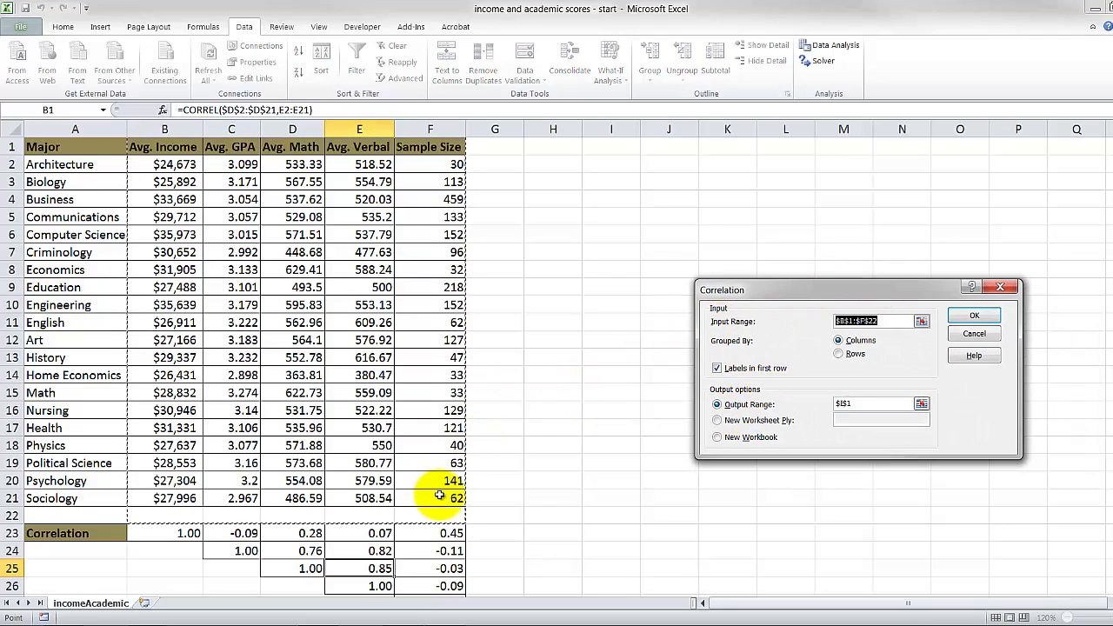
{"action": "left_click_drag", "start_coordinate": [439, 495], "coordinate": [171, 148]}
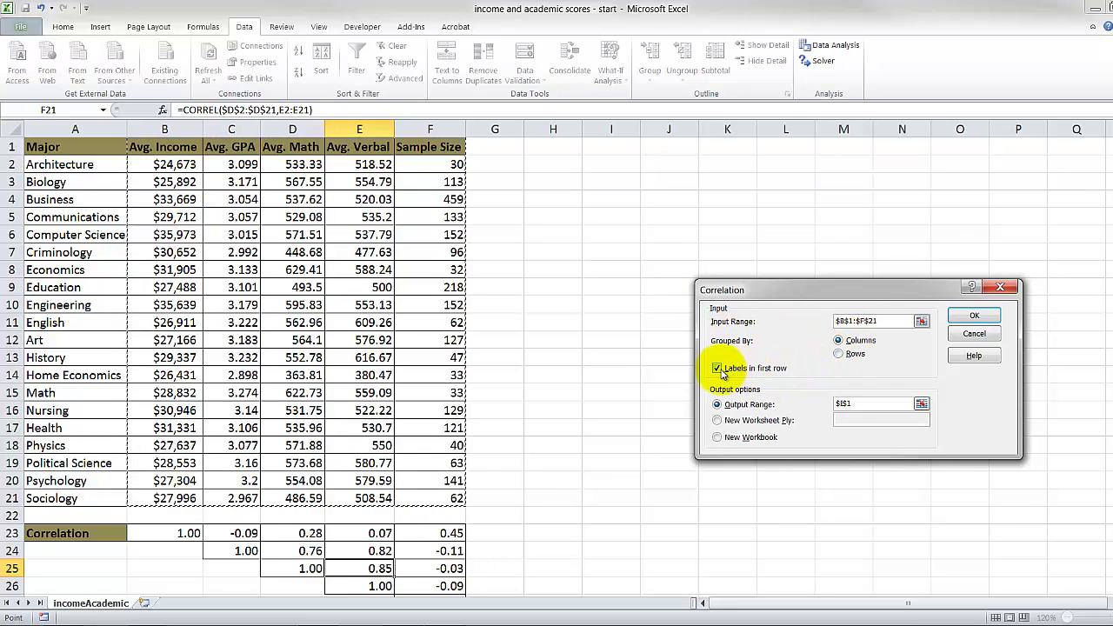
Set the correlation output range to $H$23 and generate the matrix.
{"action": "left_click", "coordinate": [848, 403]}
{"action": "scroll", "coordinate": [611, 496], "scroll_direction": "down", "scroll_amount": 1}
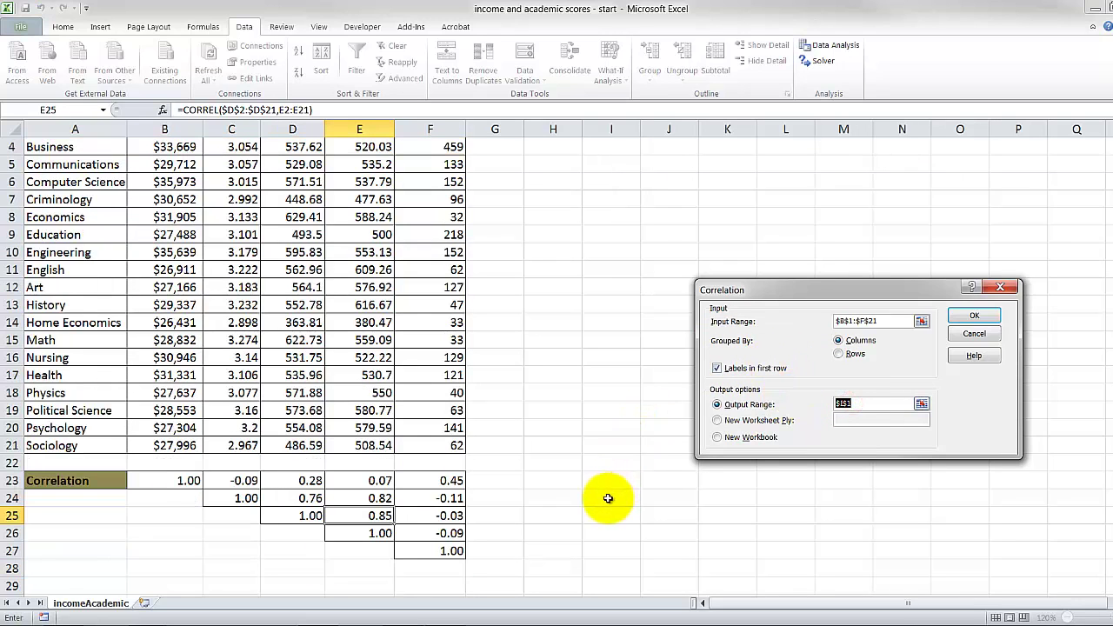
{"action": "scroll", "coordinate": [562, 485], "scroll_direction": "up", "scroll_amount": 1}
{"action": "scroll", "coordinate": [559, 487], "scroll_direction": "down", "scroll_amount": 1}
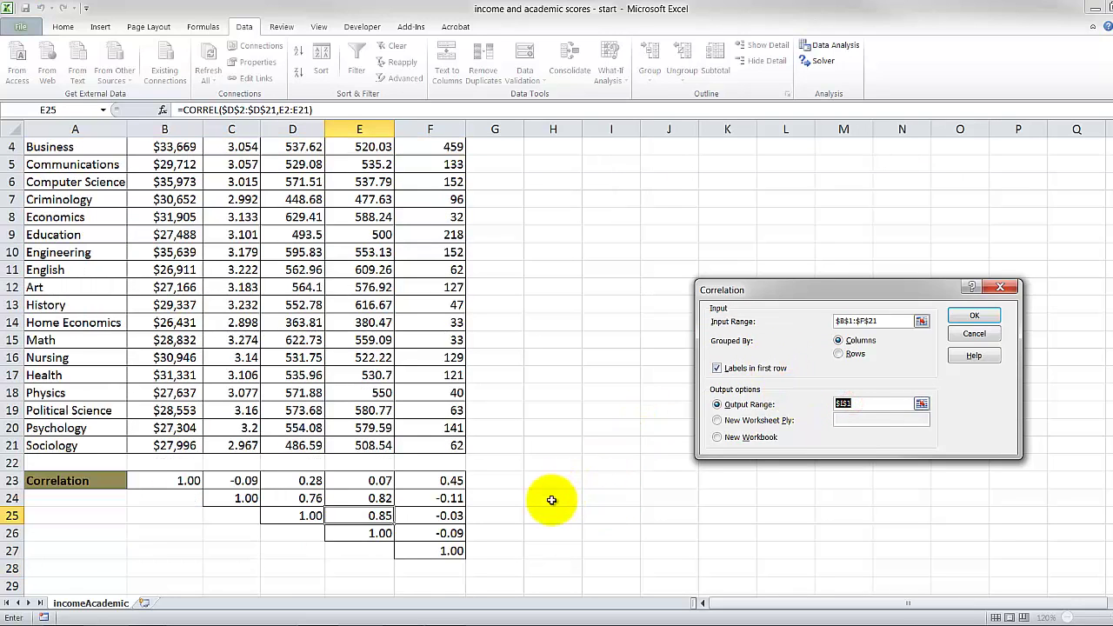
{"action": "left_click", "coordinate": [555, 481]}
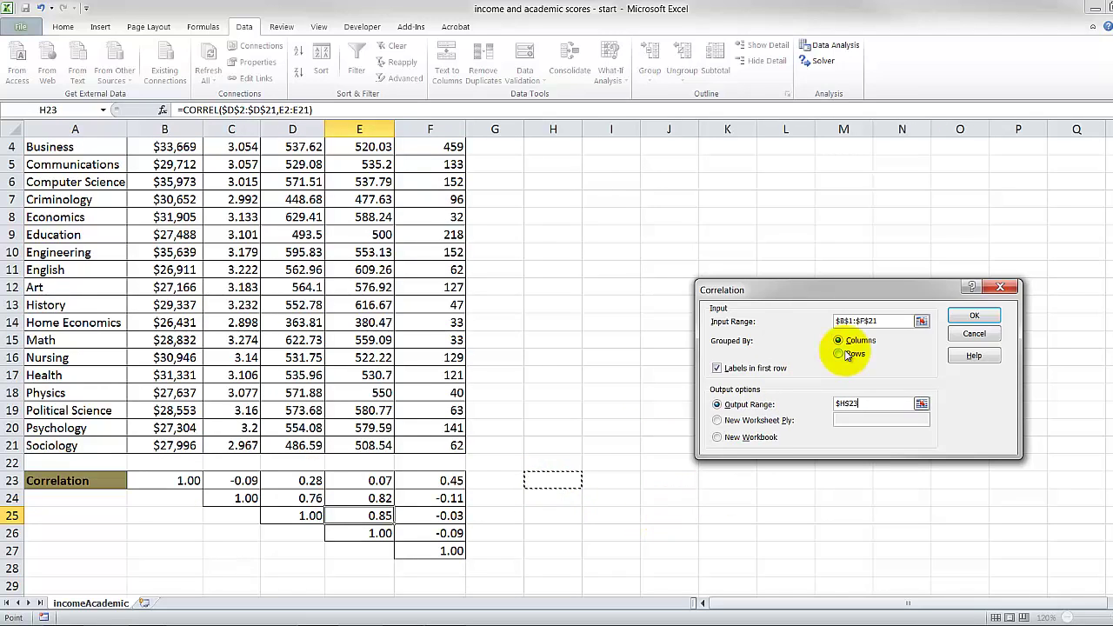
{"action": "left_click", "coordinate": [975, 316]}
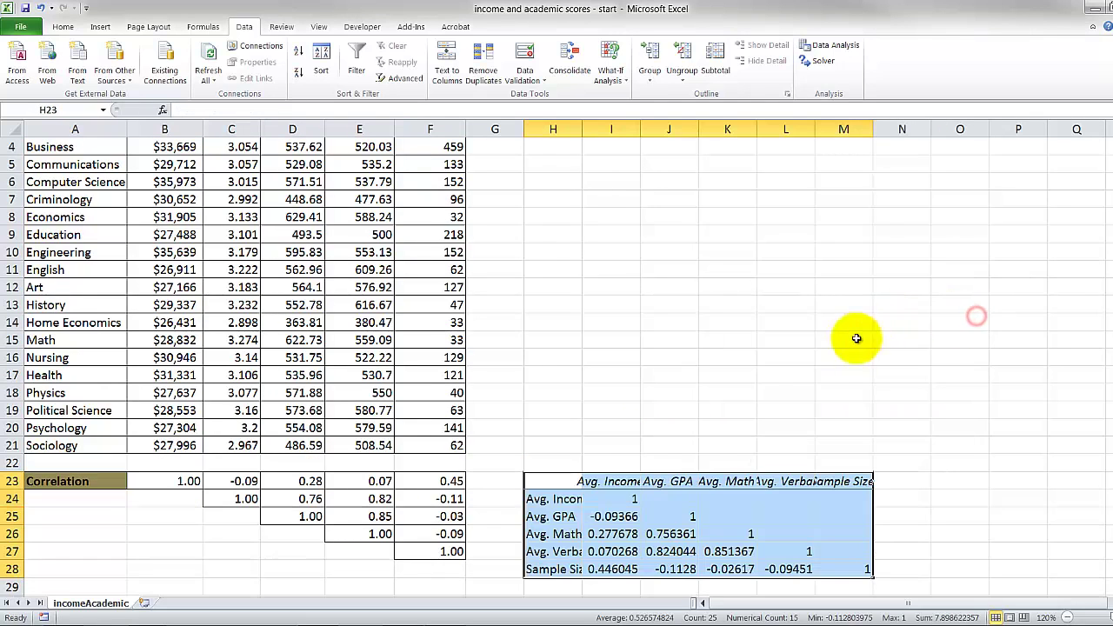
Autofit column H to its labels, and compare the CORREL matrix in B23:F27 with the generated table in H23:M28.
{"action": "scroll", "coordinate": [774, 365], "scroll_direction": "down", "scroll_amount": 1}
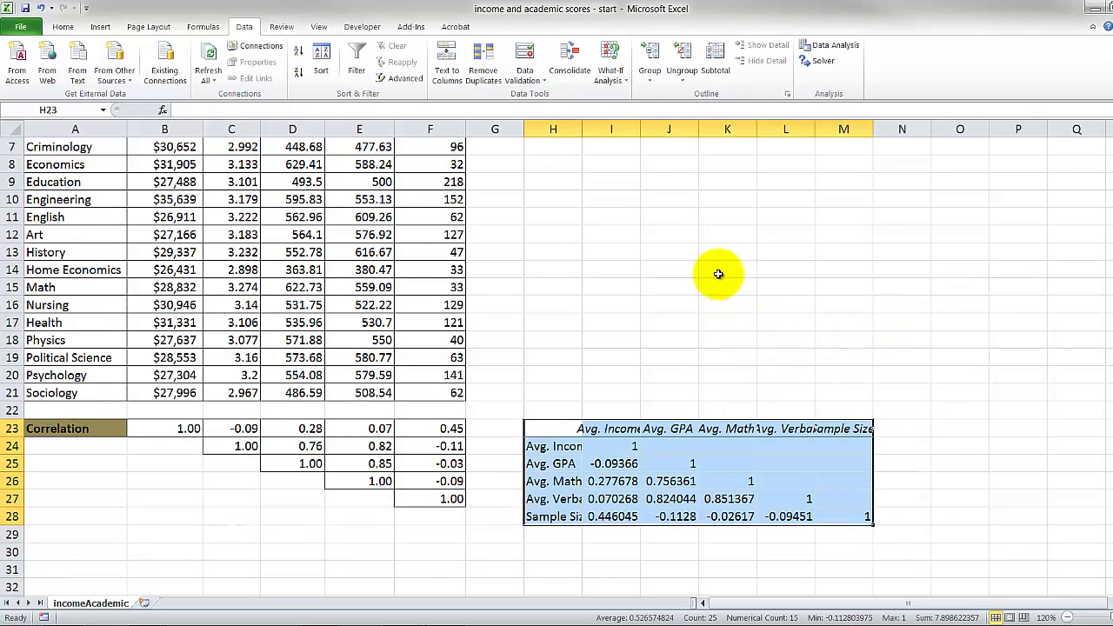
{"action": "double_click", "coordinate": [582, 130]}
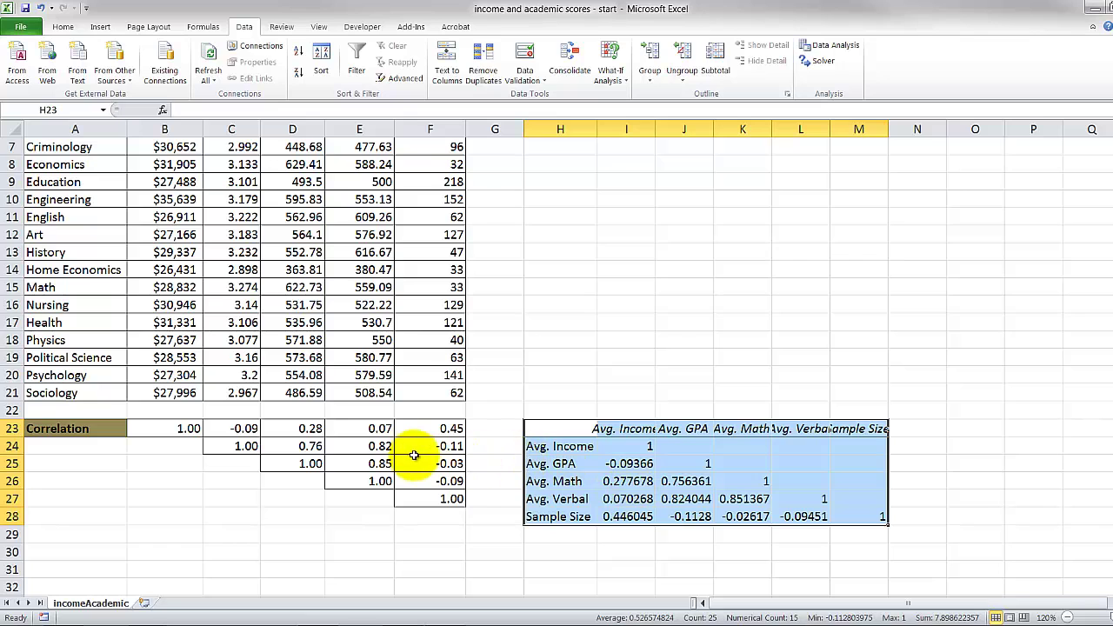
{"action": "left_click_drag", "start_coordinate": [189, 428], "coordinate": [414, 496]}
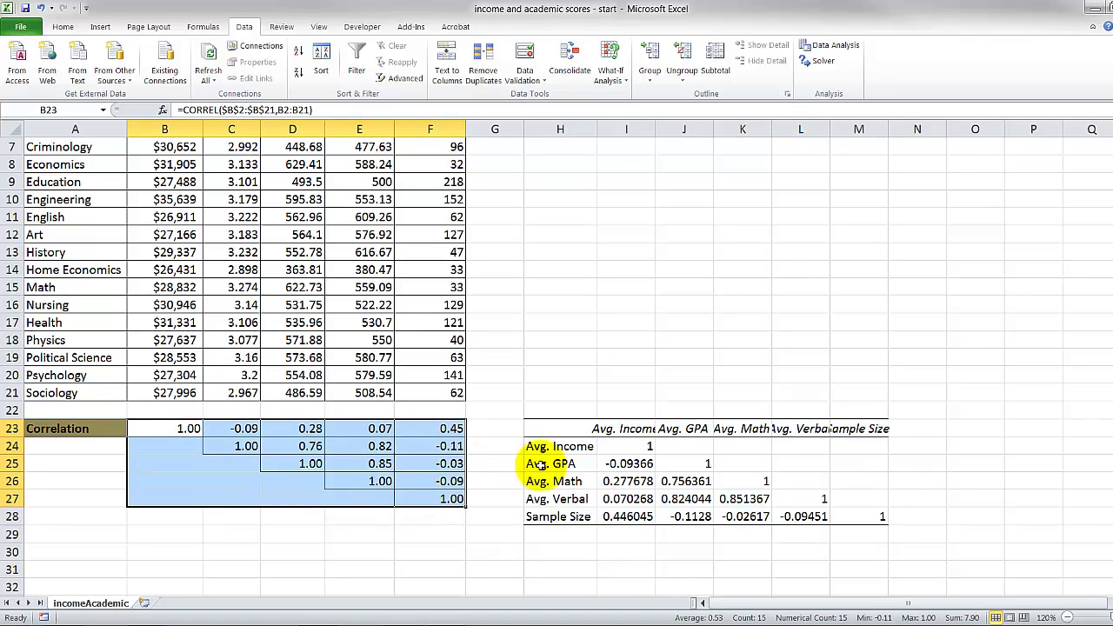
{"action": "left_click_drag", "start_coordinate": [543, 428], "coordinate": [875, 514]}
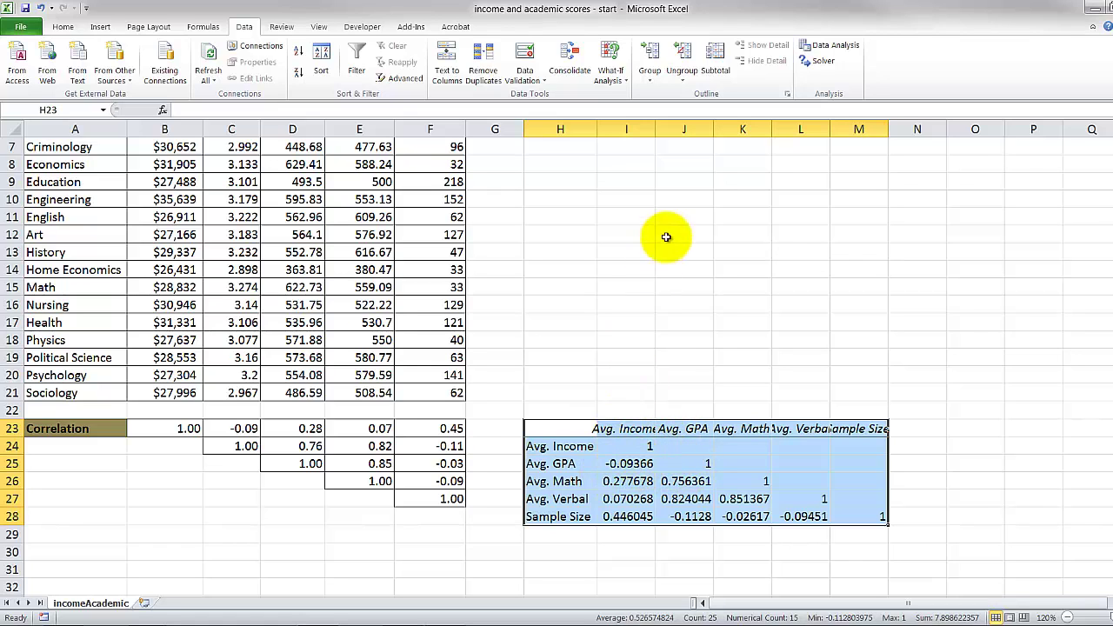
Autofit columns H through N to fit the generated correlation table's headings and coefficients.
{"action": "left_click", "coordinate": [623, 428]}
{"action": "left_click", "coordinate": [553, 427]}
{"action": "left_click_drag", "start_coordinate": [524, 129], "coordinate": [900, 131]}
{"action": "key", "text": "ctrl+z"}
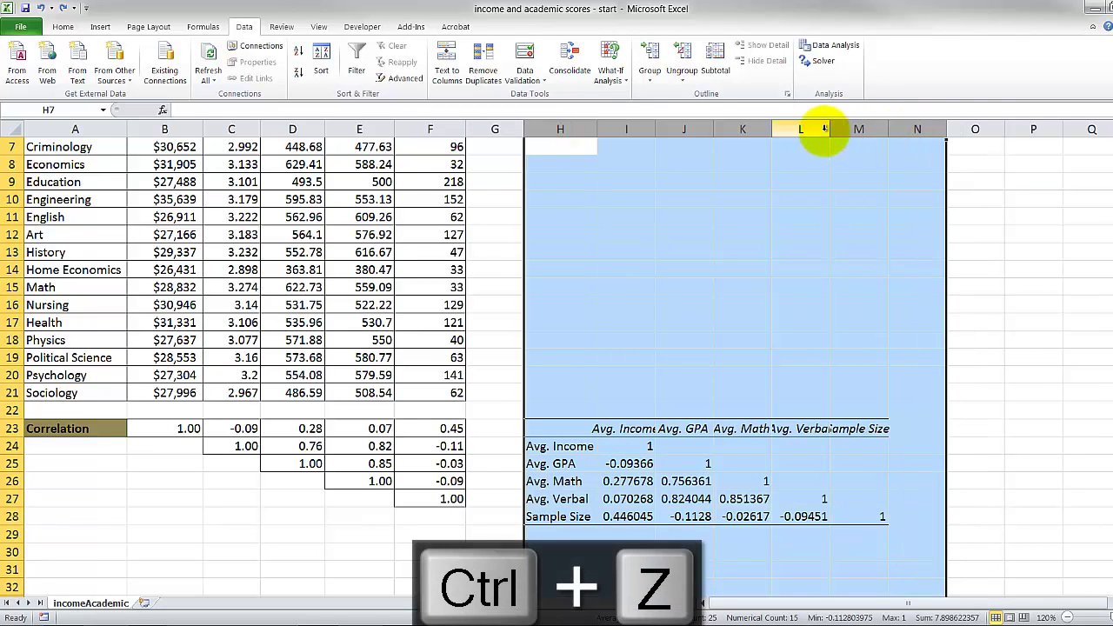
{"action": "double_click", "coordinate": [830, 129]}
{"action": "left_click", "coordinate": [775, 417]}
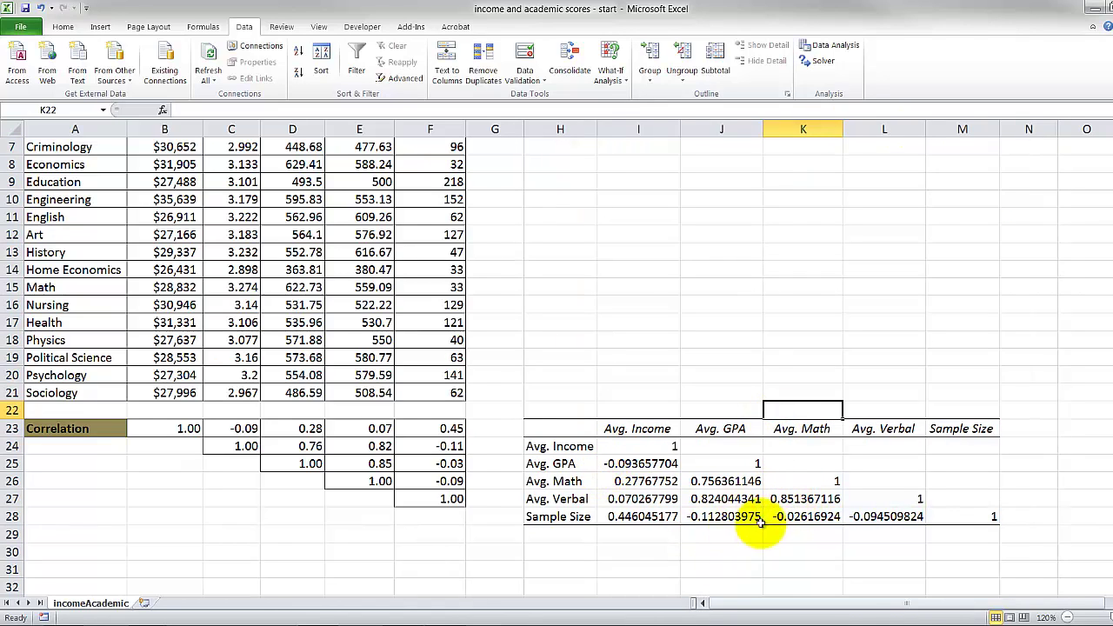
Review the Avg. Income correlations in I24:I28 and the whole generated table in H23:M28.
{"action": "left_click", "coordinate": [642, 463]}
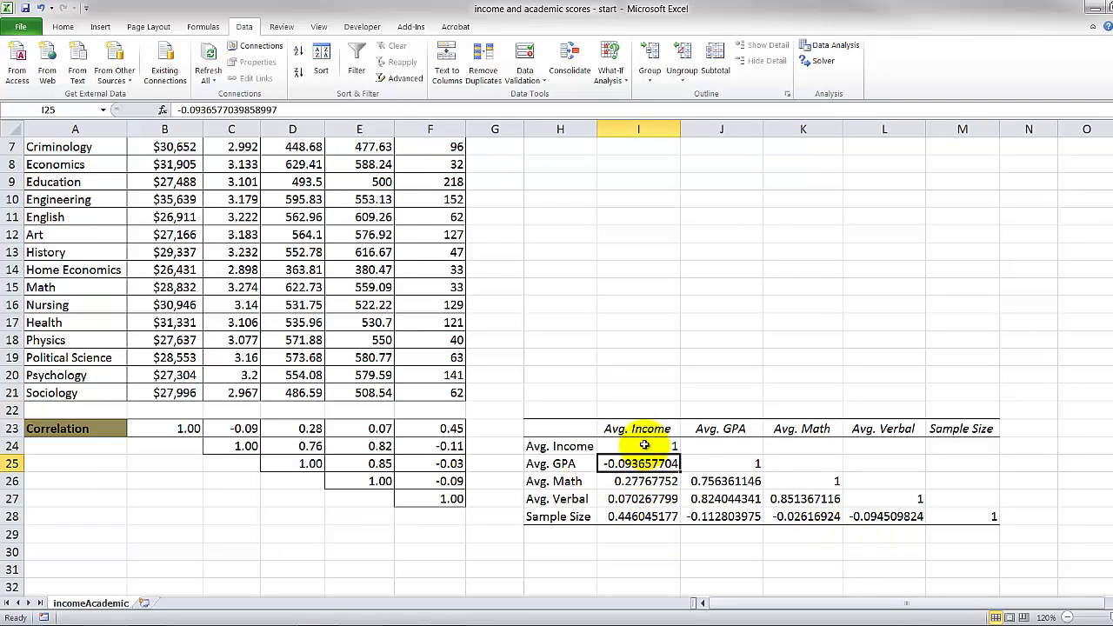
{"action": "left_click", "coordinate": [645, 446]}
{"action": "left_click", "coordinate": [643, 463]}
{"action": "left_click", "coordinate": [641, 481]}
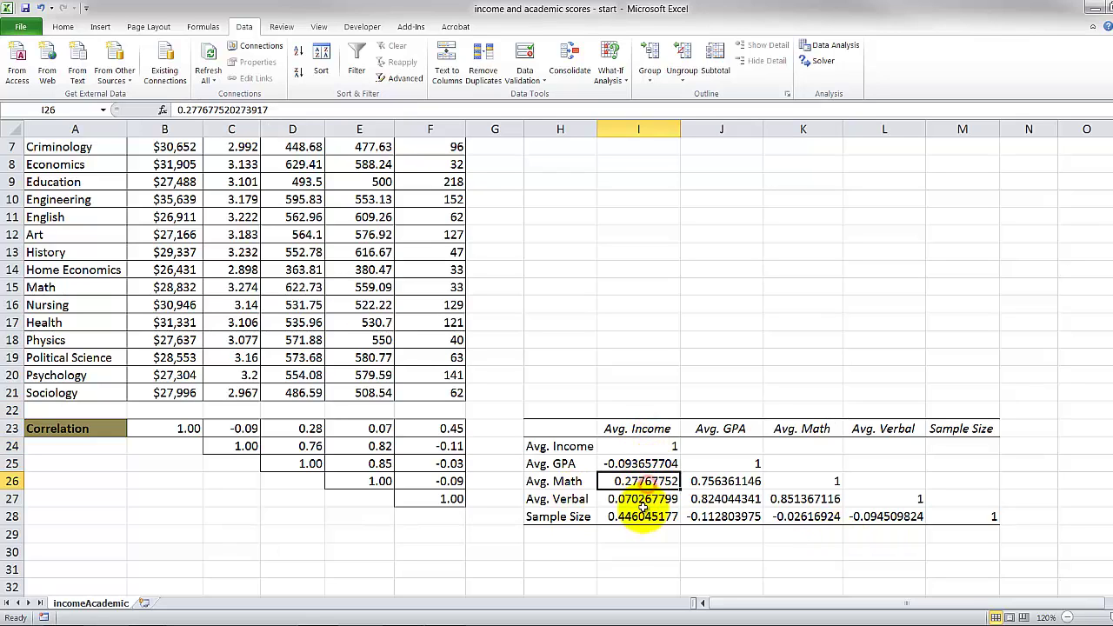
{"action": "left_click", "coordinate": [642, 514]}
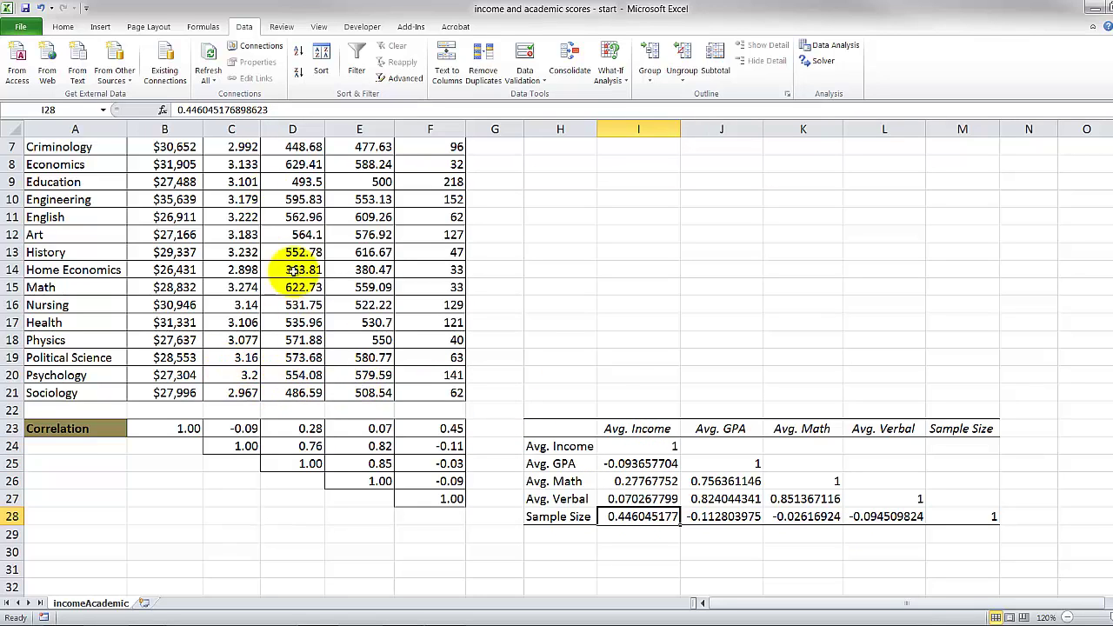
{"action": "left_click_drag", "start_coordinate": [561, 429], "coordinate": [942, 514]}
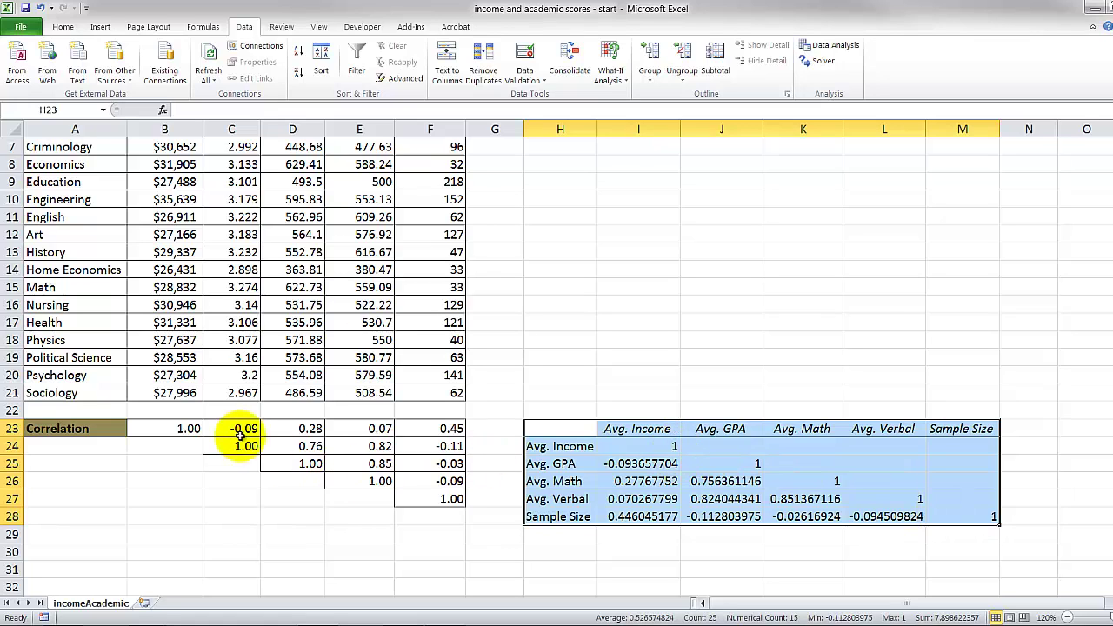
Move the CORREL matrix from B23:F27 down one row to B24:F28, and link B23 to the Avg. Income heading with =B1.
{"action": "left_click_drag", "start_coordinate": [165, 427], "coordinate": [427, 498]}
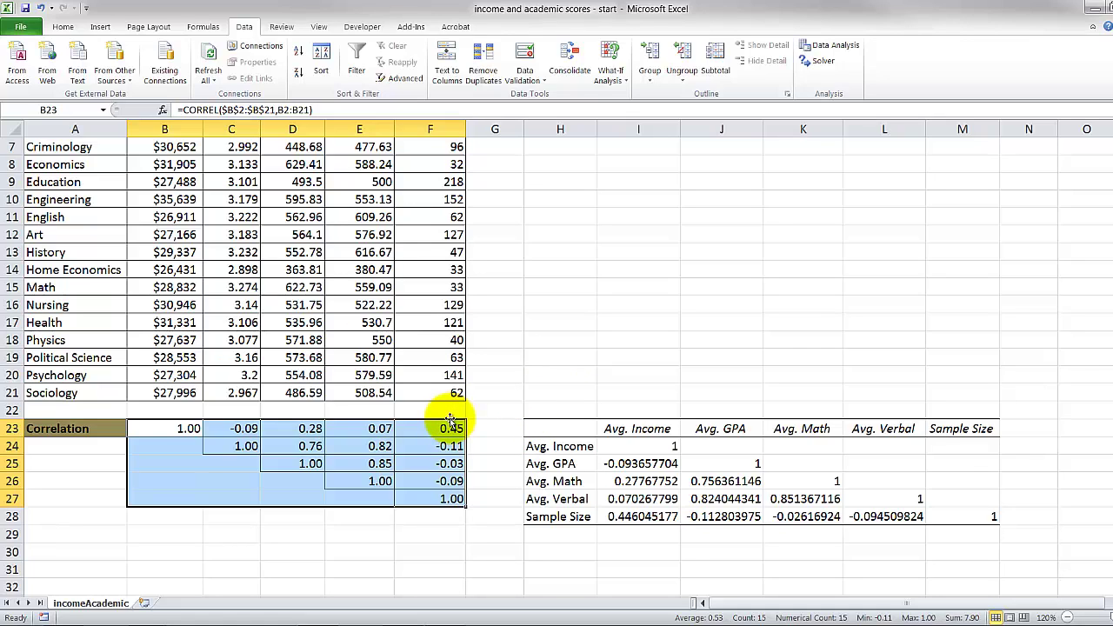
{"action": "left_click_drag", "start_coordinate": [451, 421], "coordinate": [449, 445]}
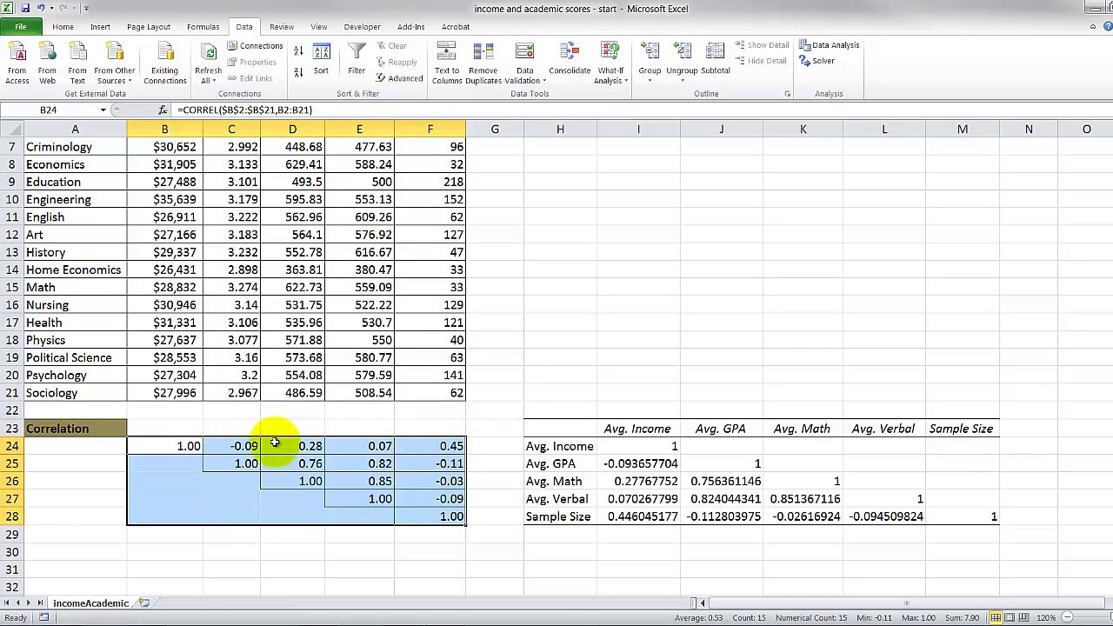
{"action": "left_click", "coordinate": [184, 429]}
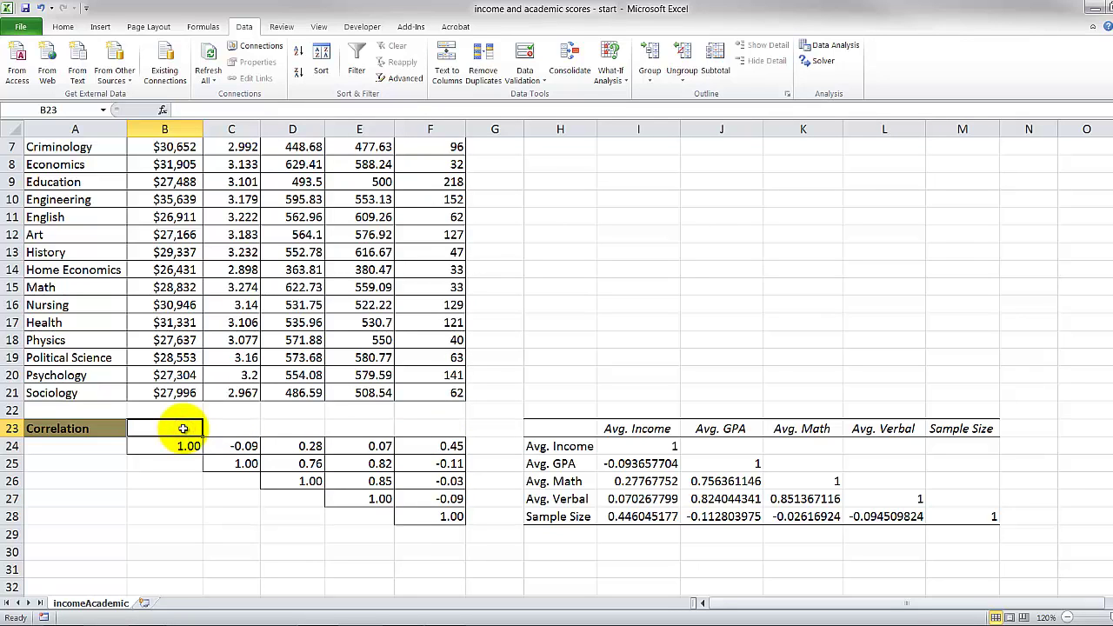
{"action": "type", "text": "="}
{"action": "key", "text": "ctrl+Up"}
{"action": "key", "text": "ctrl+Up"}
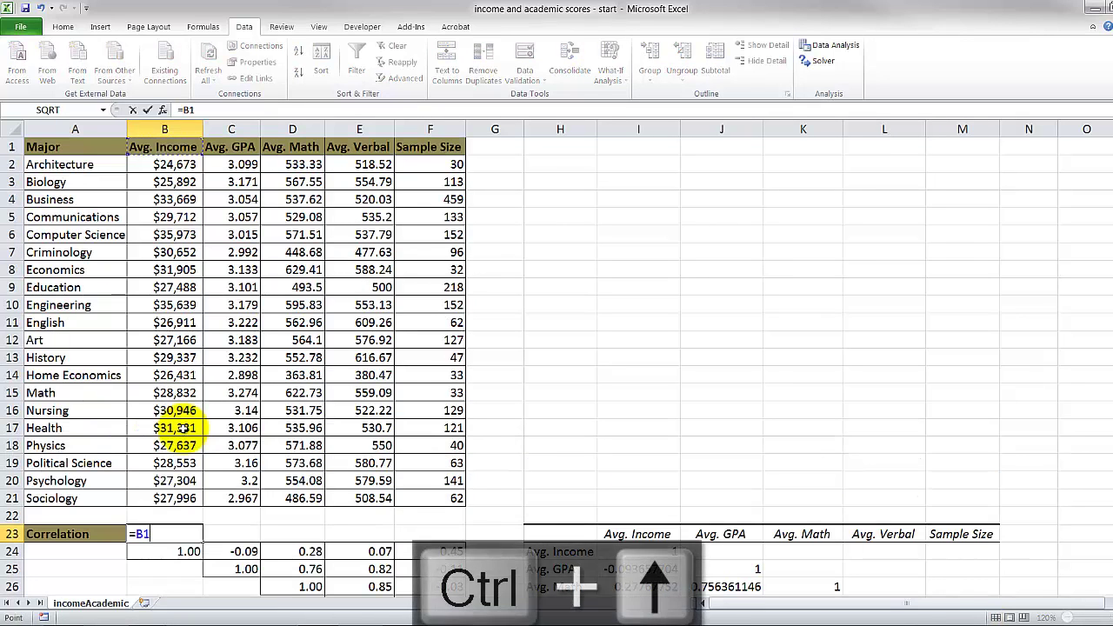
{"action": "key", "text": "Return"}
Fill the heading formula from B23 across to F23.
{"action": "key", "text": "shift+Right"}
{"action": "key", "text": "shift+Right"}
{"action": "key", "text": "shift+Right"}
{"action": "key", "text": "shift+Right"}
{"action": "key", "text": "ctrl+r"}
{"action": "key", "text": "Down"}
{"action": "key", "text": "Left"}
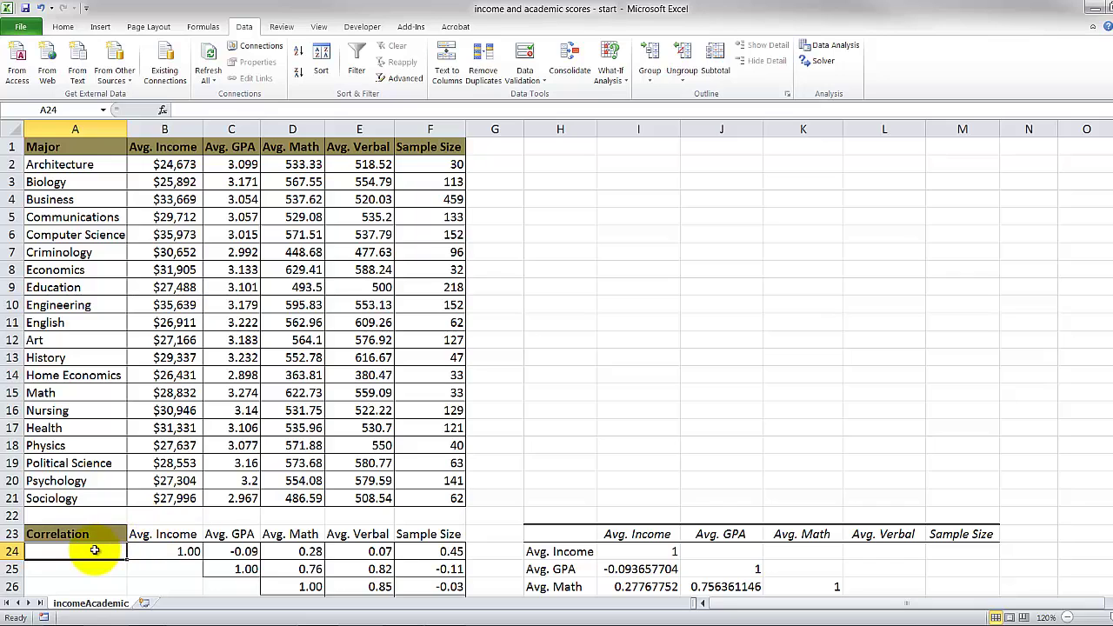
Enter =INDEX($B$1:$F$1,1,ROW(A1)) in A24 to pull the row labels from the column headings.
{"action": "left_click_drag", "start_coordinate": [94, 550], "coordinate": [89, 595]}
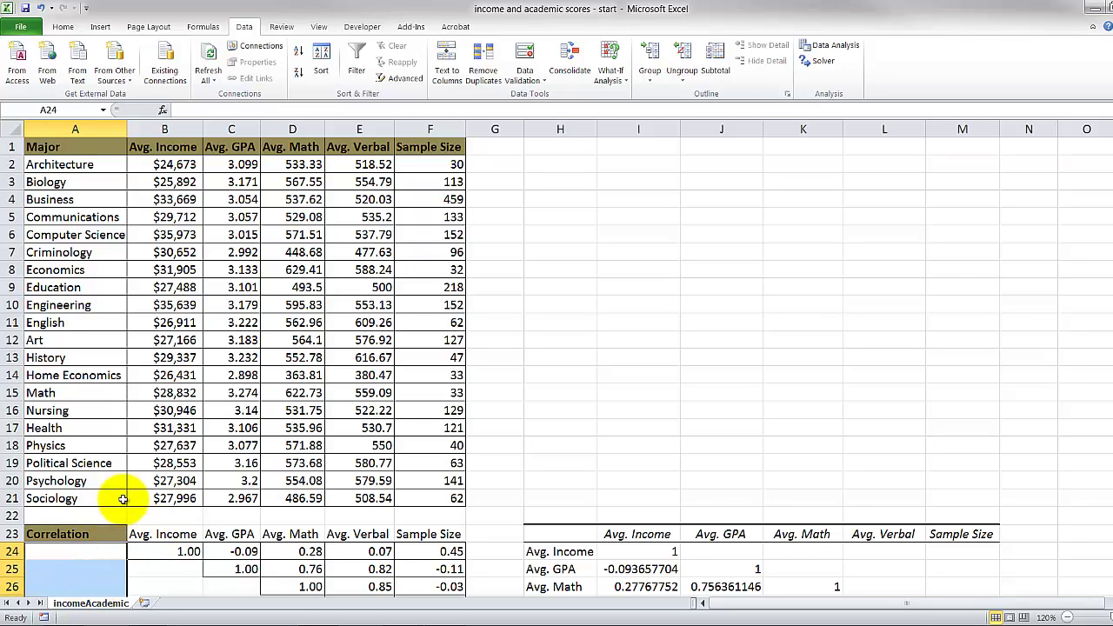
{"action": "left_click", "coordinate": [181, 147]}
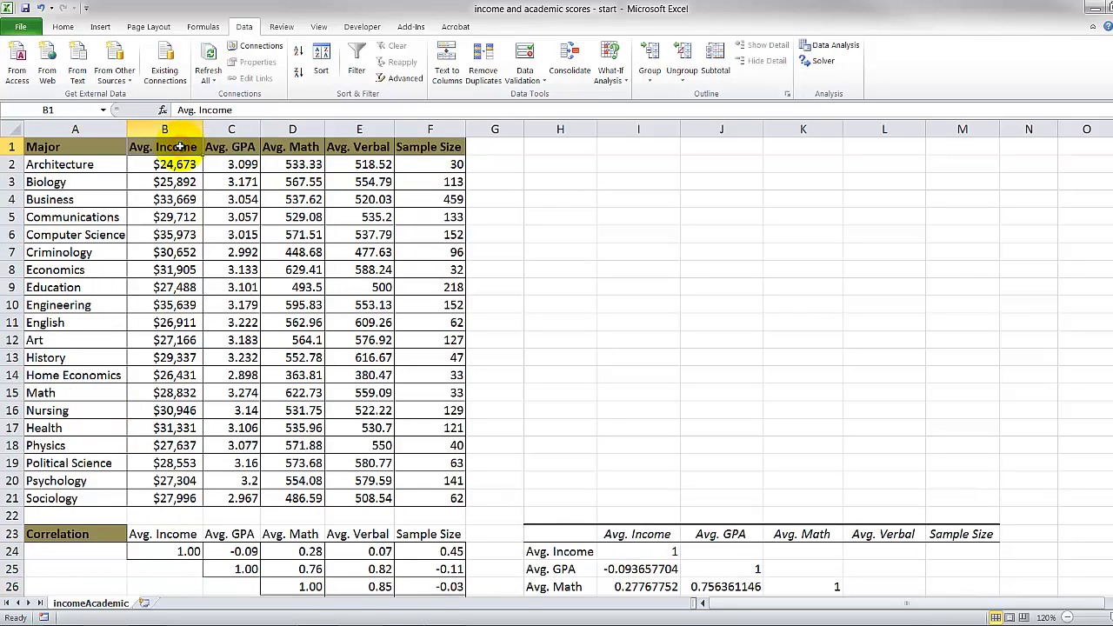
{"action": "left_click_drag", "start_coordinate": [180, 147], "coordinate": [439, 149]}
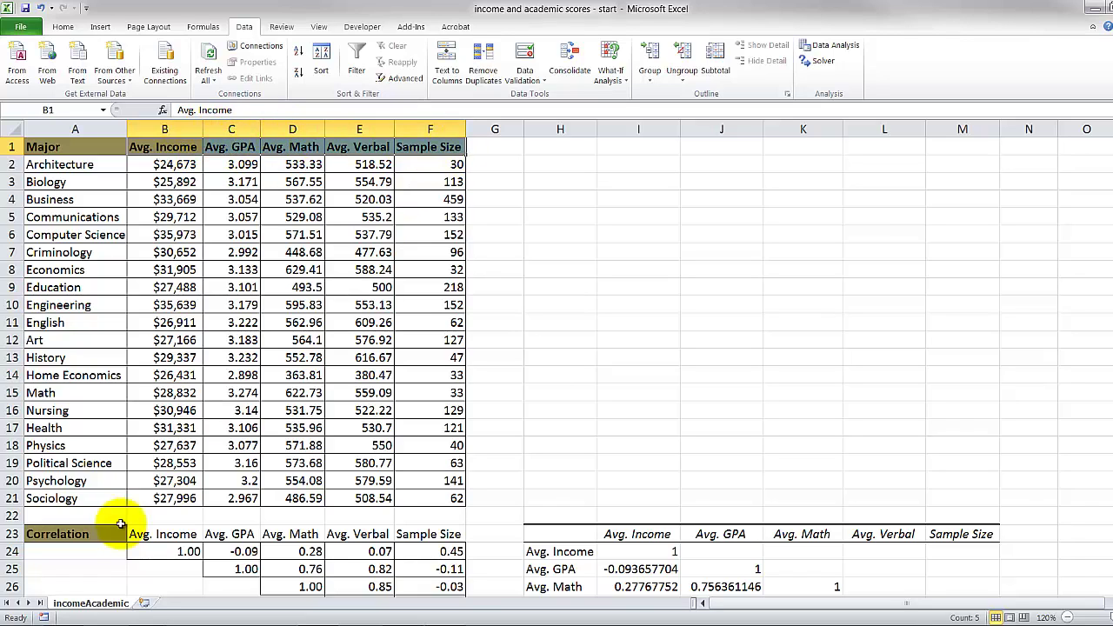
{"action": "left_click", "coordinate": [93, 553]}
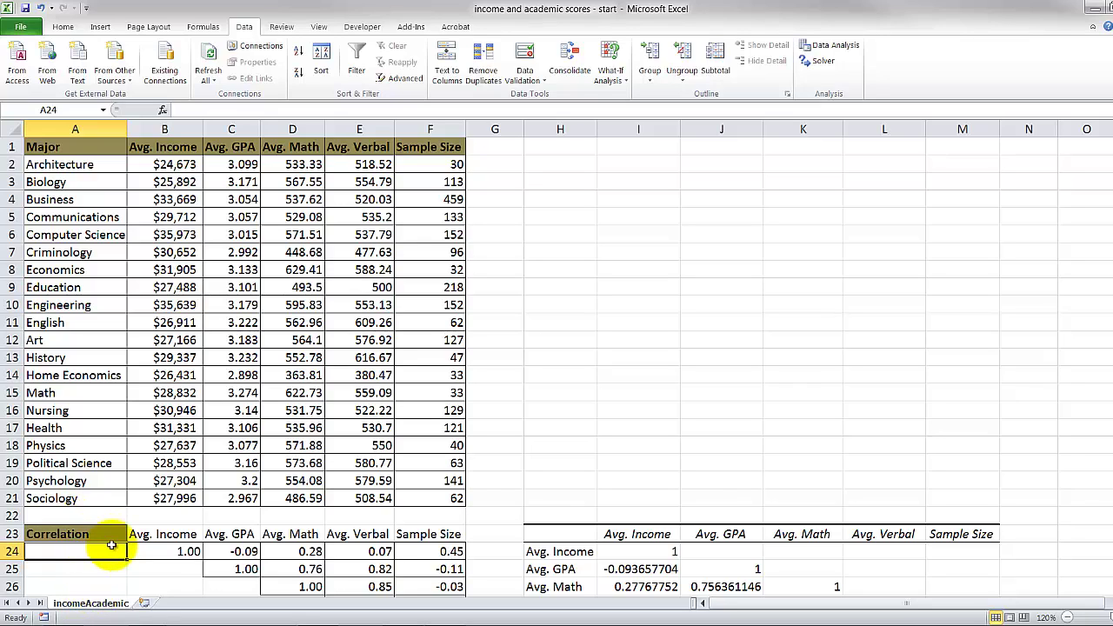
{"action": "type", "text": "=index("}
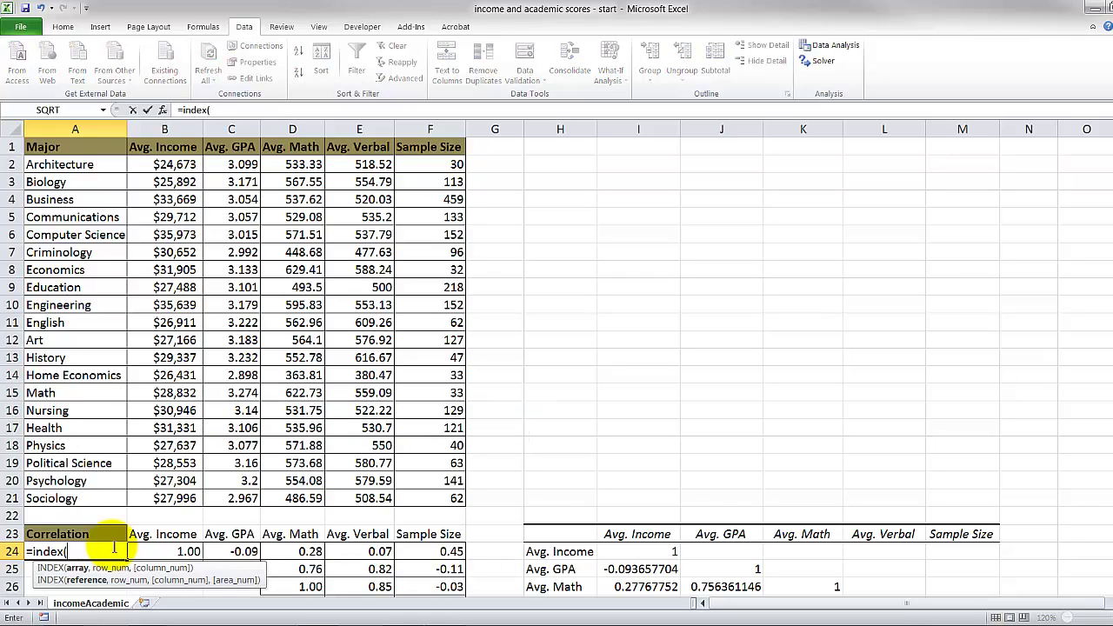
{"action": "left_click_drag", "start_coordinate": [169, 144], "coordinate": [409, 137]}
{"action": "key", "text": "F4"}
{"action": "type", "text": ",1,"}
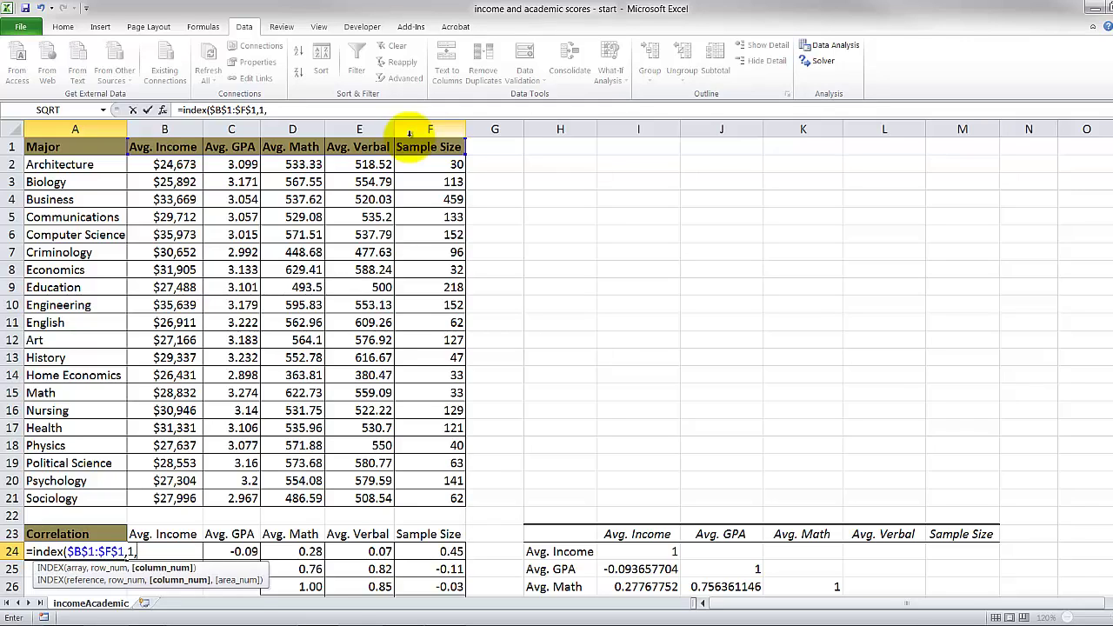
{"action": "type", "text": "row"}
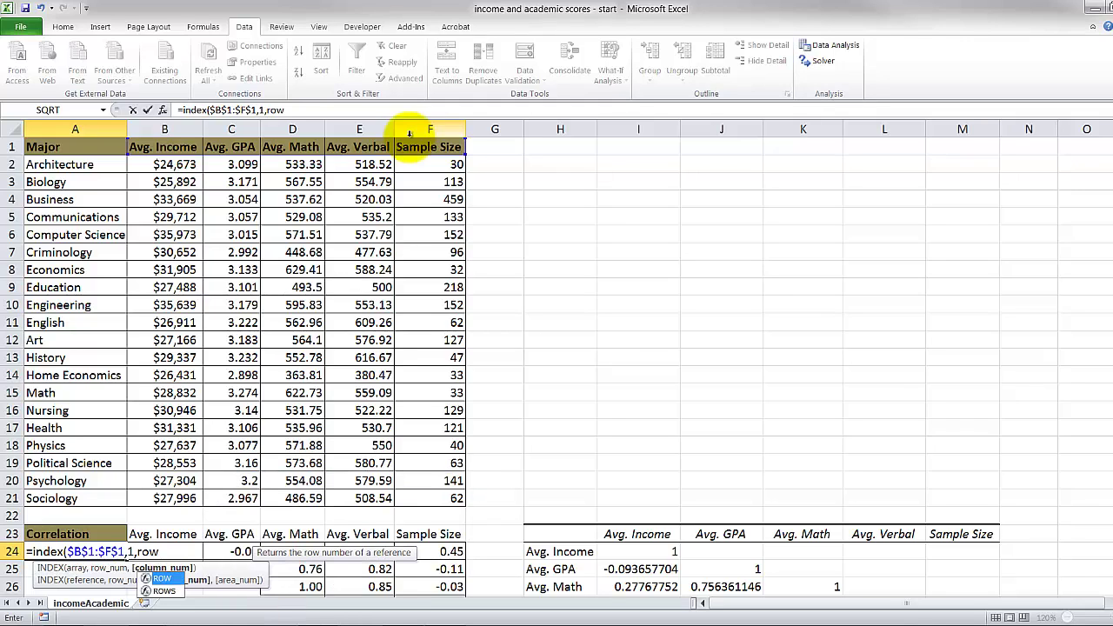
{"action": "type", "text": "(a1"}
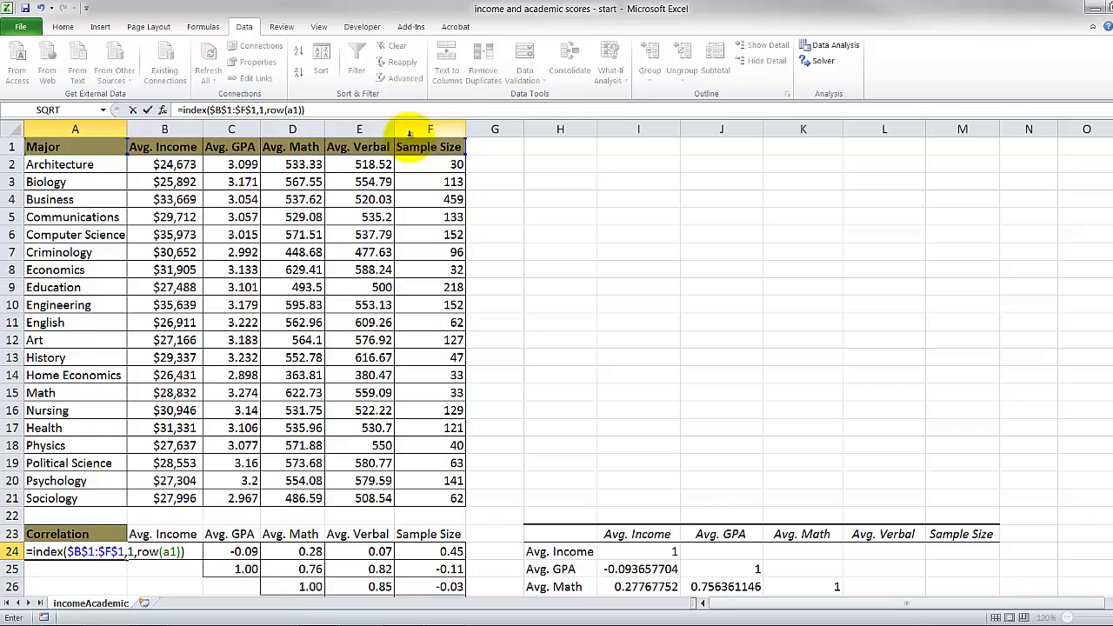
{"action": "key", "text": "Return"}
Fill the INDEX label formula from A24 down to A28.
{"action": "scroll", "coordinate": [223, 241], "scroll_direction": "down", "scroll_amount": 3}
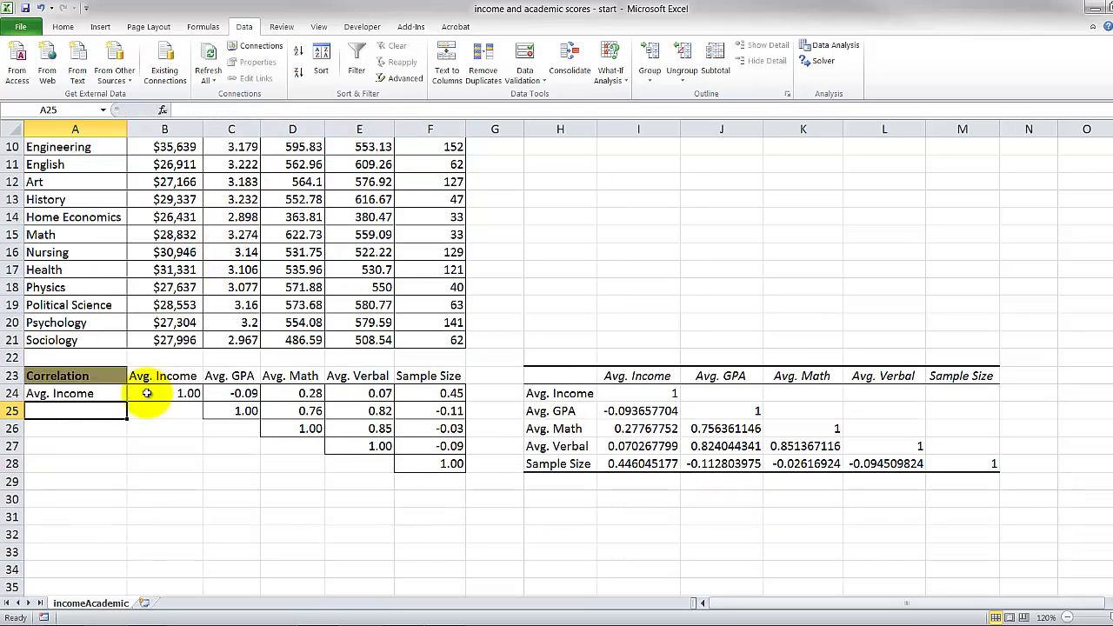
{"action": "left_click", "coordinate": [104, 393]}
{"action": "left_click_drag", "start_coordinate": [126, 401], "coordinate": [117, 466]}
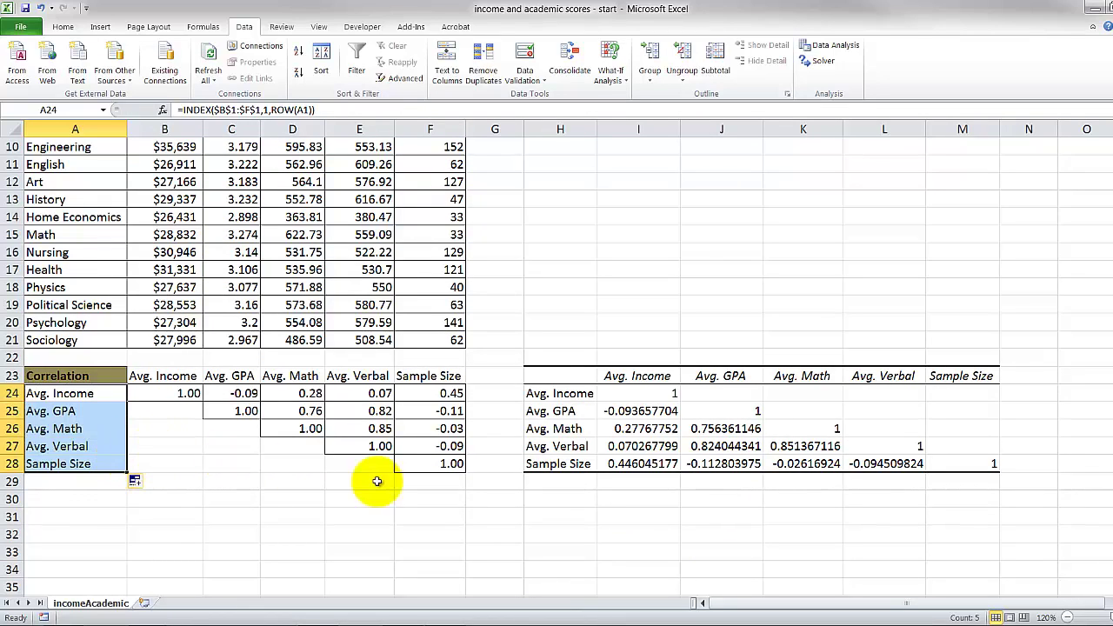
Apply all borders to both correlation tables, A23:F28 and H23:M28.
{"action": "left_click", "coordinate": [436, 464]}
{"action": "left_click_drag", "start_coordinate": [436, 464], "coordinate": [76, 394]}
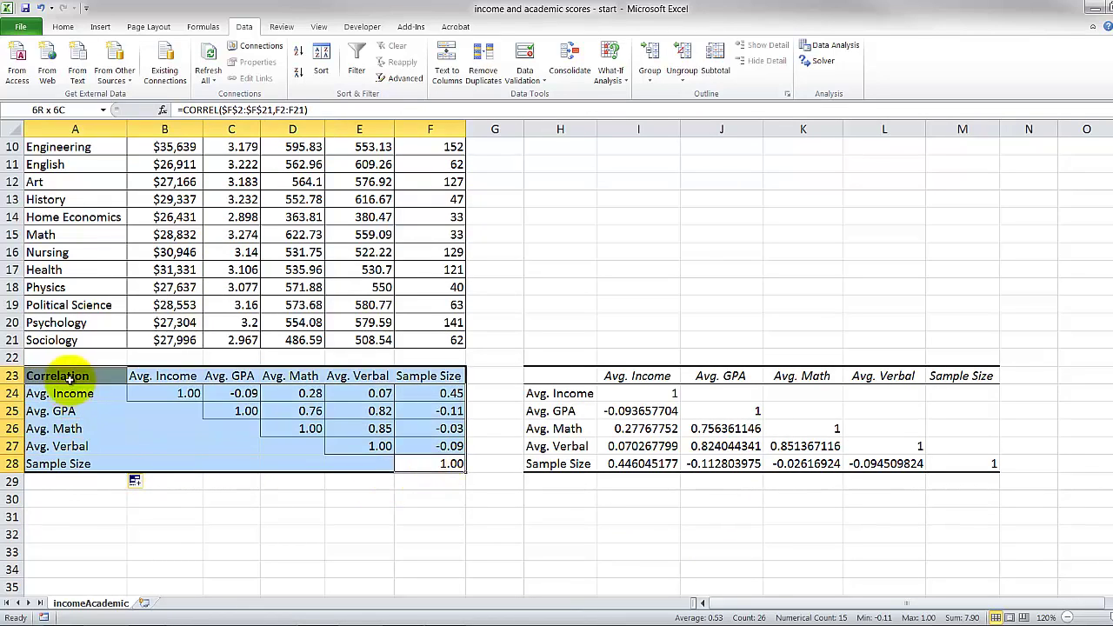
{"action": "left_click", "coordinate": [61, 27]}
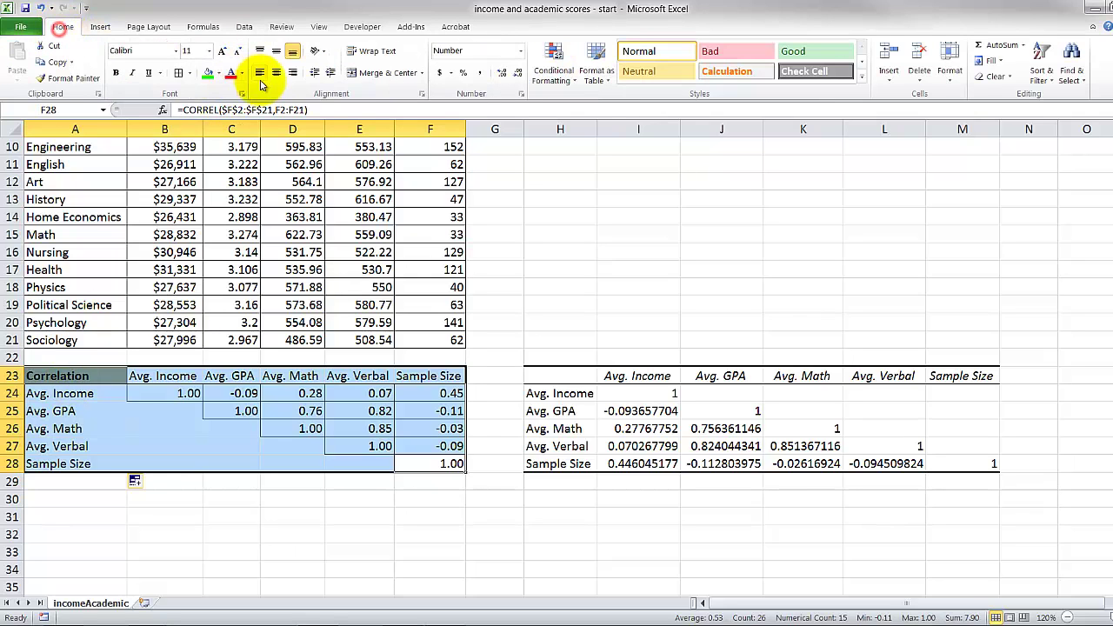
{"action": "left_click", "coordinate": [181, 76]}
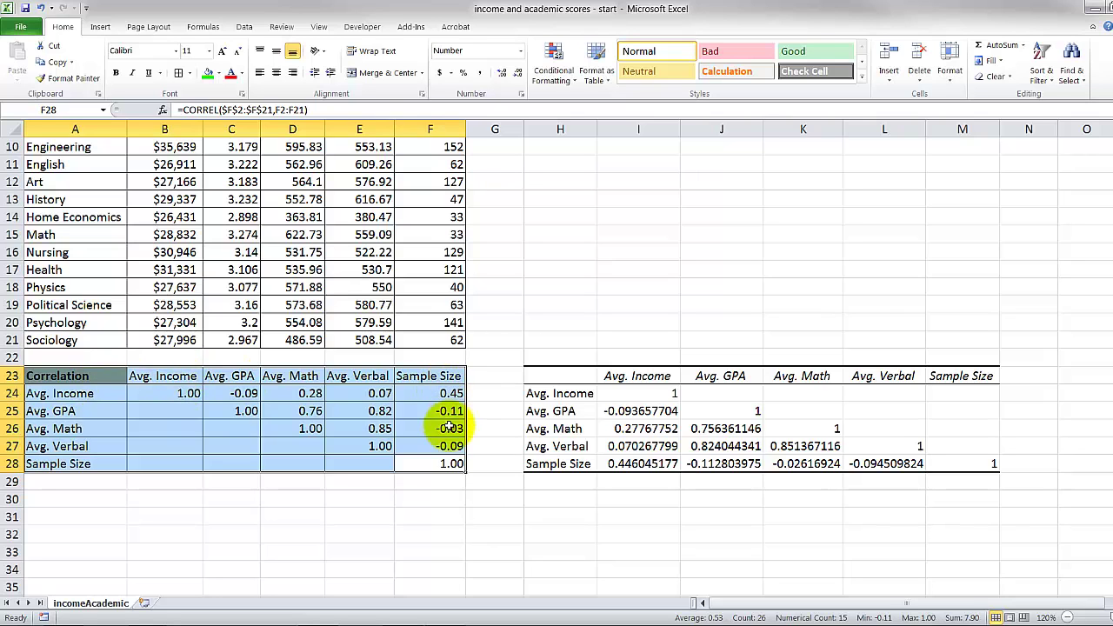
{"action": "left_click_drag", "start_coordinate": [561, 381], "coordinate": [953, 458]}
{"action": "left_click", "coordinate": [179, 73]}
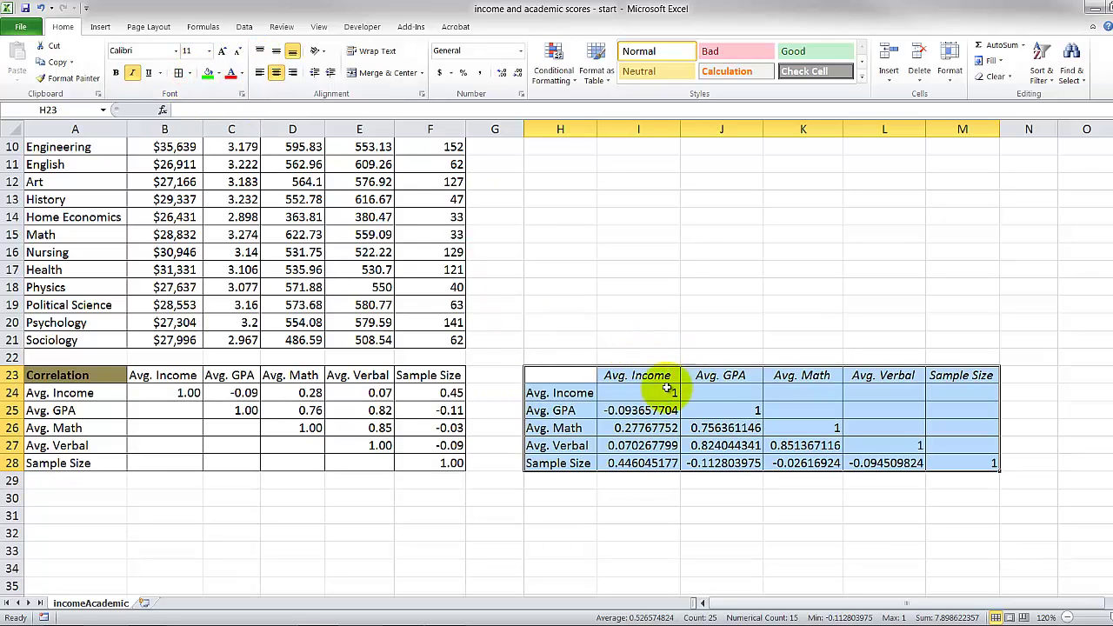
Link the empty corner cell H23 to the Correlation heading in A23.
{"action": "left_click", "coordinate": [550, 375]}
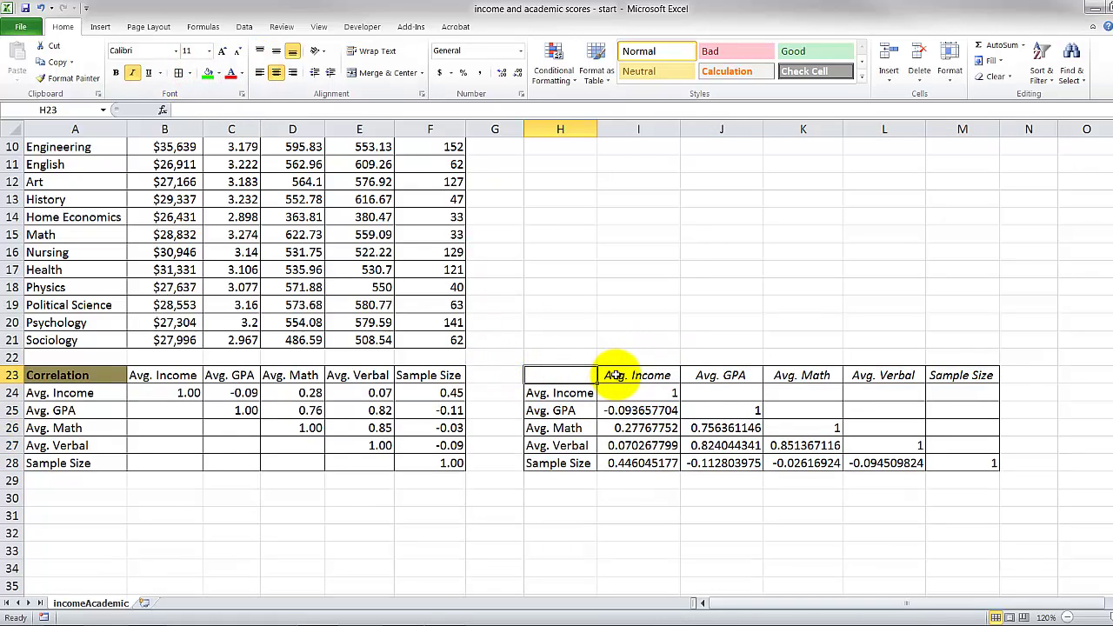
{"action": "type", "text": "="}
{"action": "key", "text": "ctrl+Left"}
{"action": "key", "text": "ctrl+Left"}
{"action": "key", "text": "Return"}
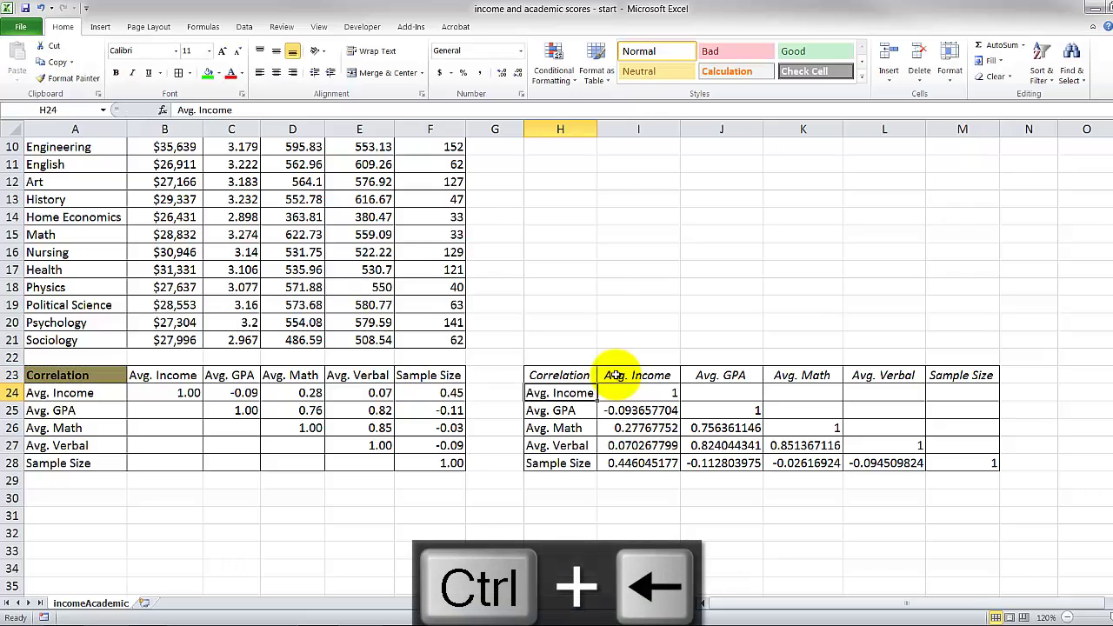
Display the generated coefficients in I24:M28 with two decimal places.
{"action": "left_click", "coordinate": [633, 411]}
{"action": "left_click_drag", "start_coordinate": [635, 428], "coordinate": [635, 463]}
{"action": "left_click", "coordinate": [633, 410]}
{"action": "left_click", "coordinate": [635, 428]}
{"action": "left_click", "coordinate": [635, 445]}
{"action": "left_click", "coordinate": [635, 463]}
{"action": "left_click_drag", "start_coordinate": [653, 396], "coordinate": [953, 468]}
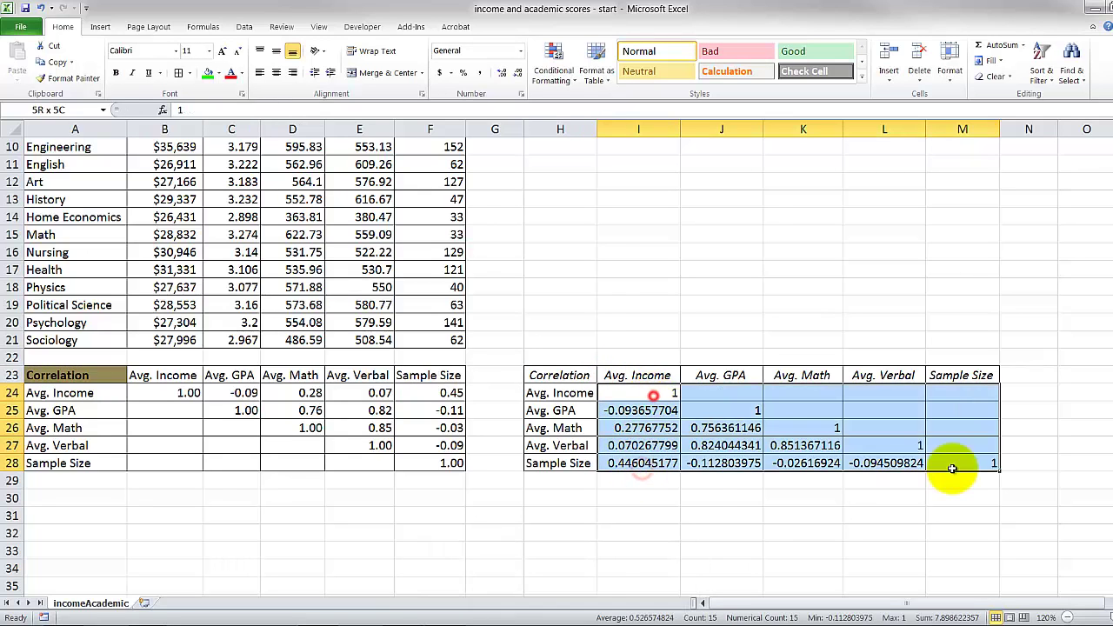
{"action": "left_click", "coordinate": [504, 75]}
{"action": "left_click", "coordinate": [503, 75]}
{"action": "left_click", "coordinate": [661, 289]}
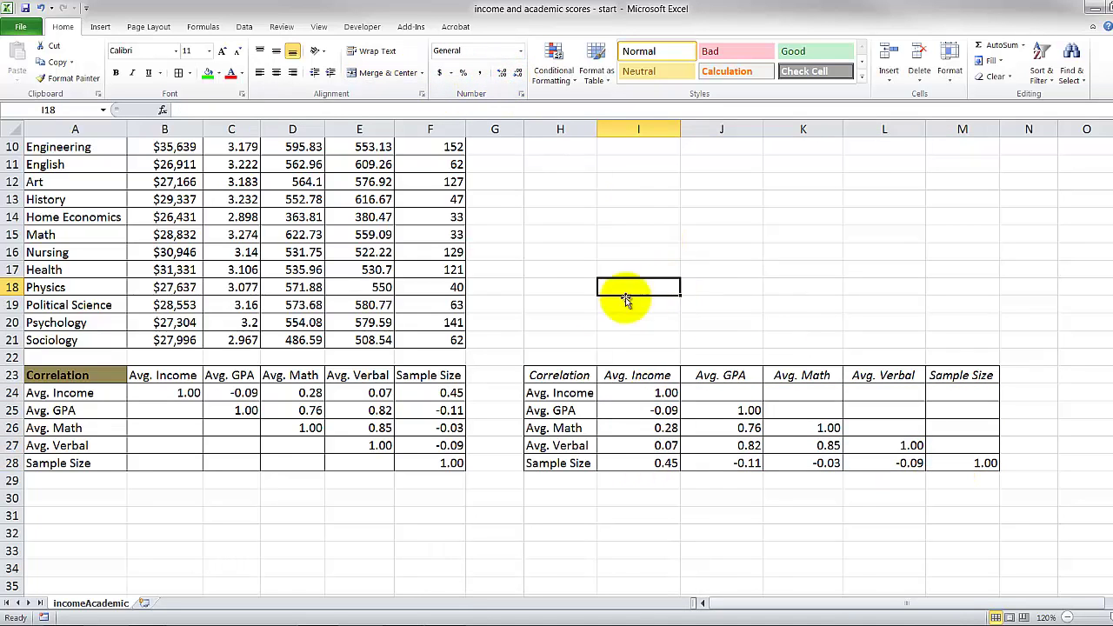
Review the INDEX formula in A24, the correlations of income with GPA, math and verbal, and the math–verbal correlation in E26.
{"action": "scroll", "coordinate": [530, 350], "scroll_direction": "up", "scroll_amount": 3}
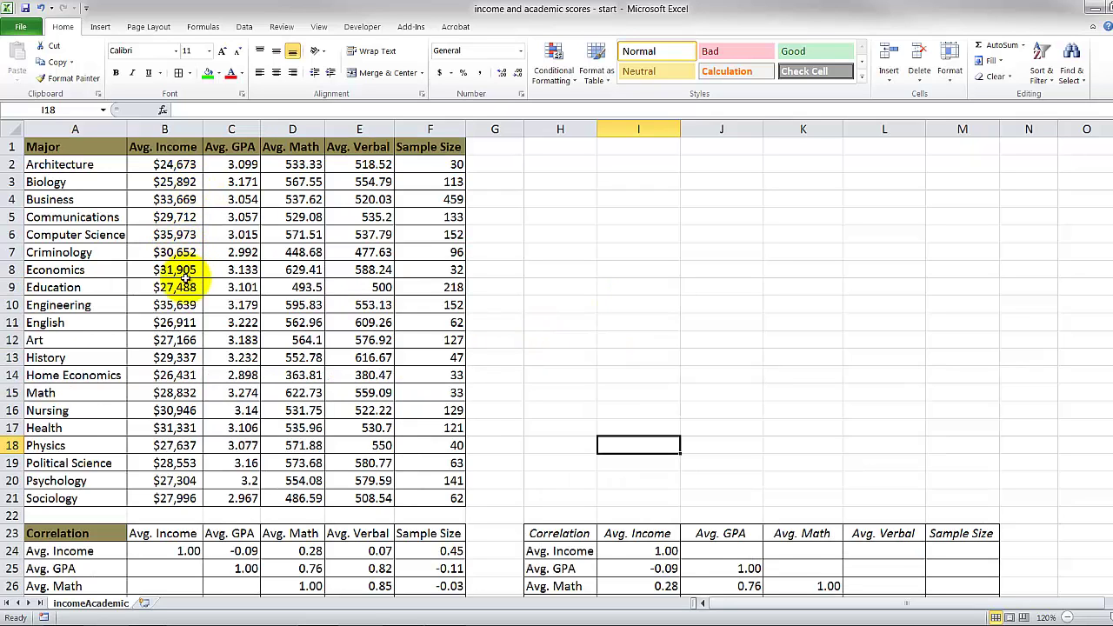
{"action": "scroll", "coordinate": [174, 448], "scroll_direction": "down", "scroll_amount": 1}
{"action": "left_click", "coordinate": [98, 499]}
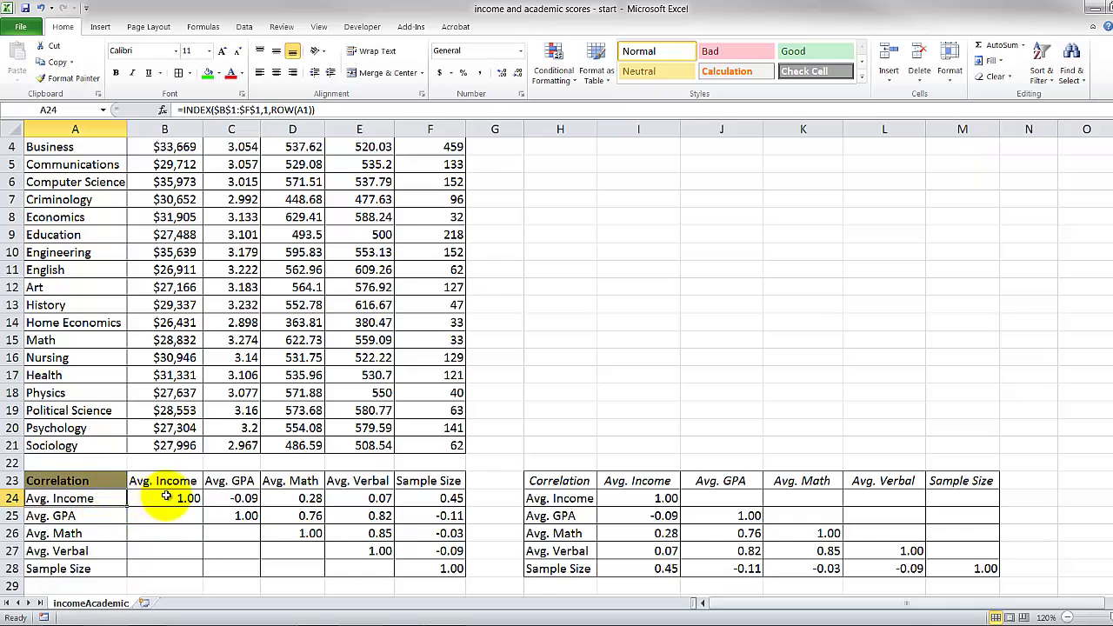
{"action": "scroll", "coordinate": [166, 496], "scroll_direction": "up", "scroll_amount": 1}
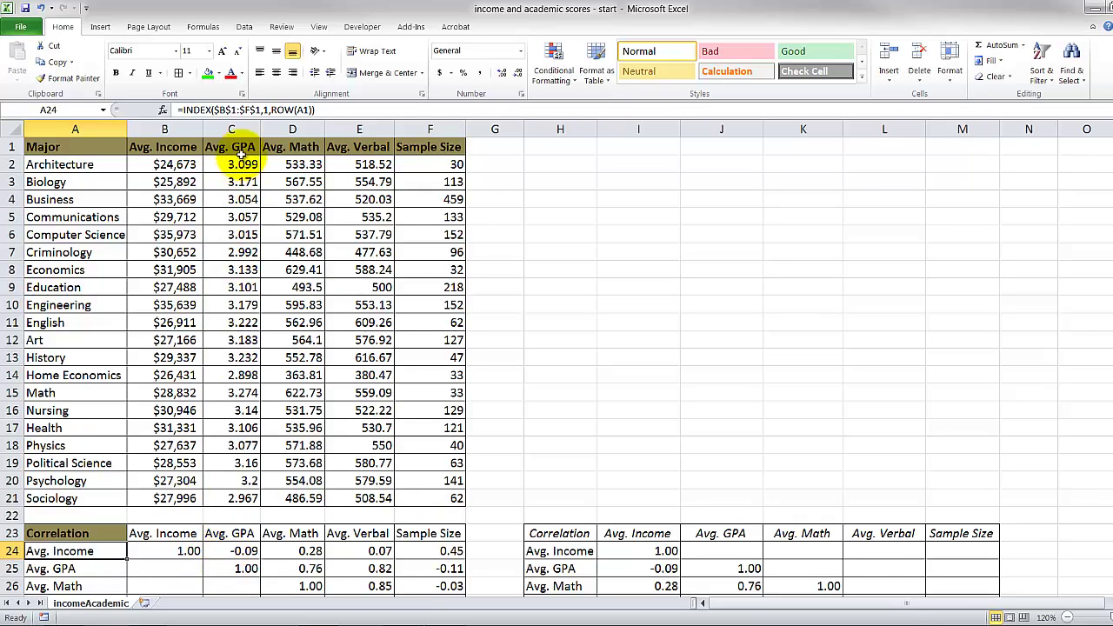
{"action": "left_click_drag", "start_coordinate": [241, 552], "coordinate": [376, 551]}
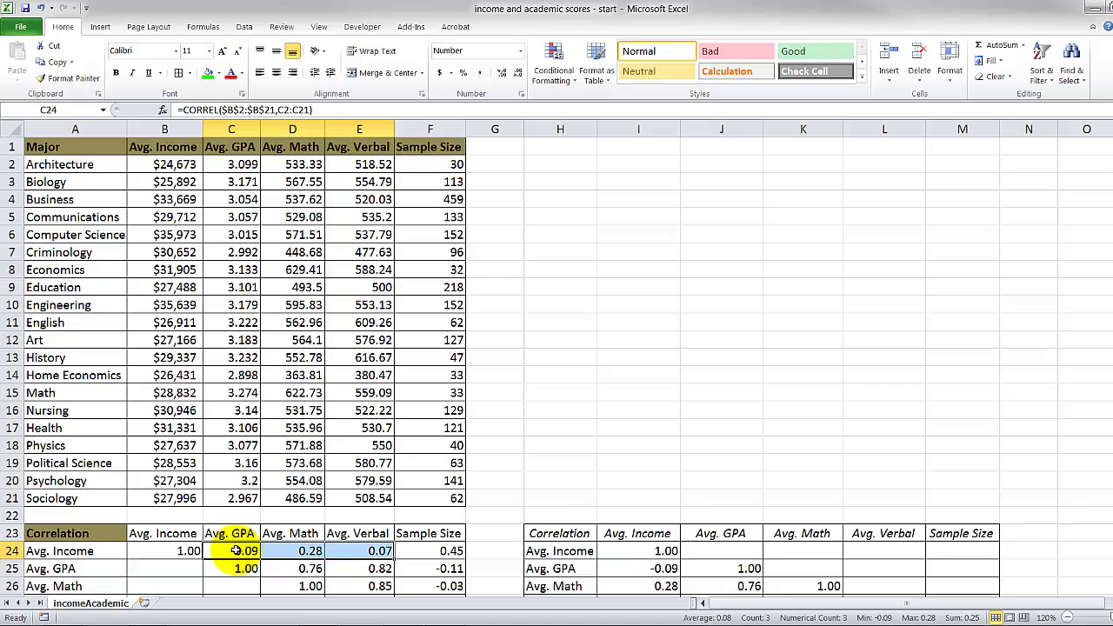
{"action": "scroll", "coordinate": [236, 550], "scroll_direction": "down", "scroll_amount": 1}
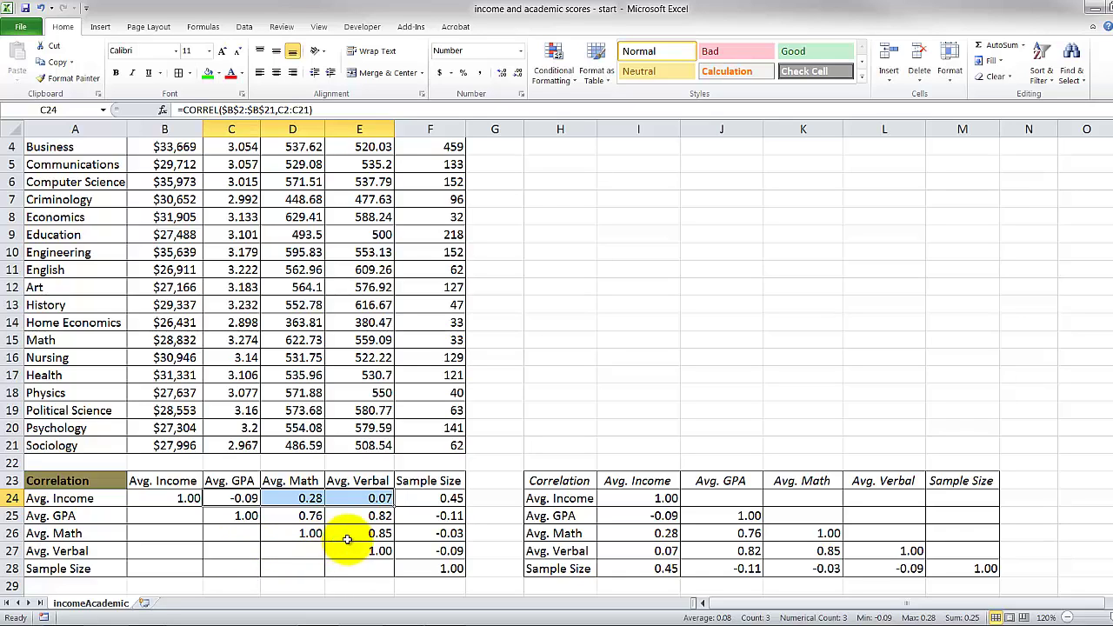
{"action": "left_click", "coordinate": [560, 287]}
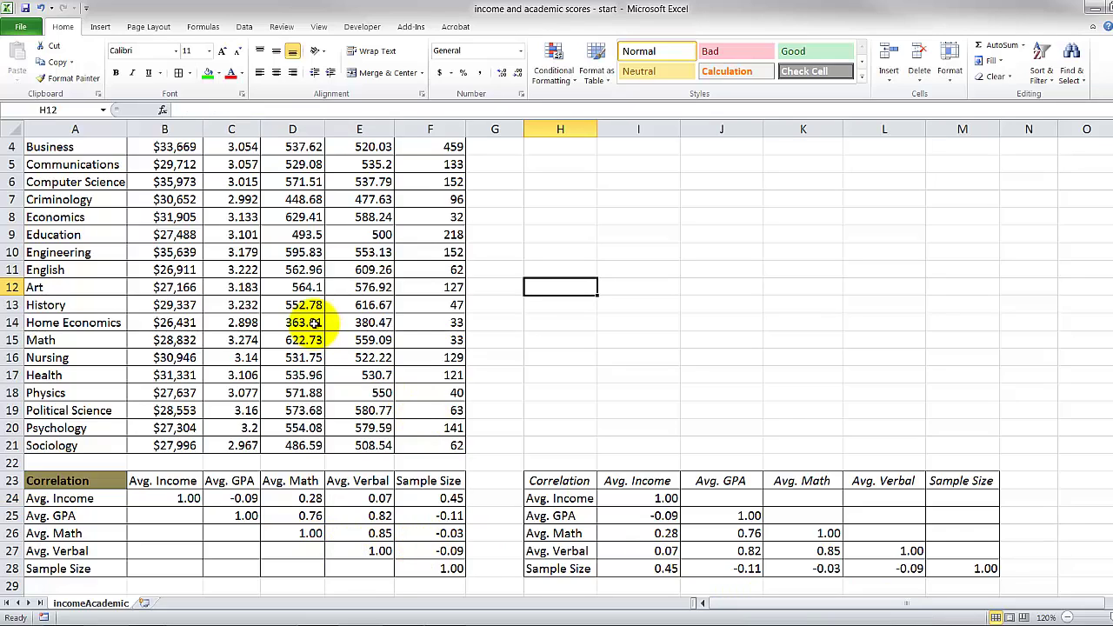
{"action": "left_click", "coordinate": [244, 498]}
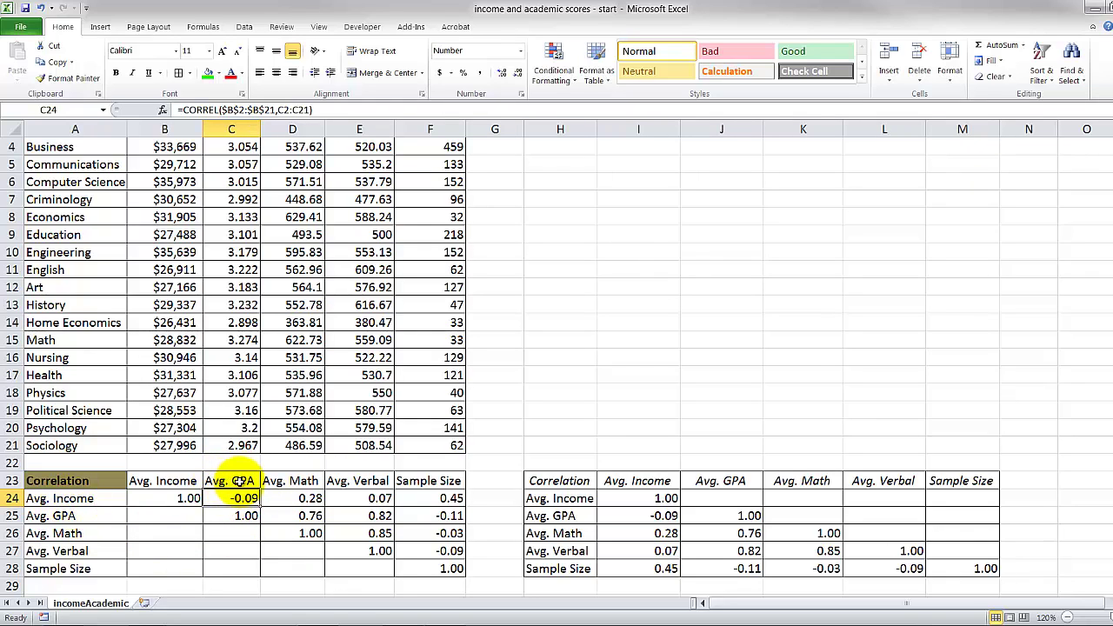
{"action": "left_click", "coordinate": [385, 534]}
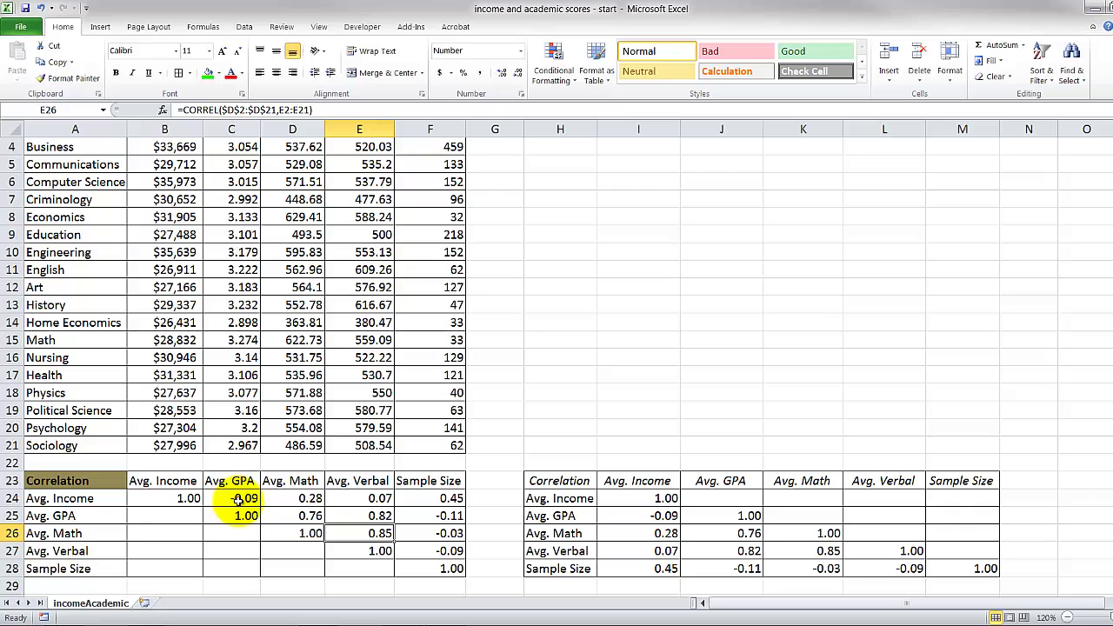
Insert an empty markers-only scatter chart, starting from the blank cell H6.
{"action": "left_click", "coordinate": [570, 179]}
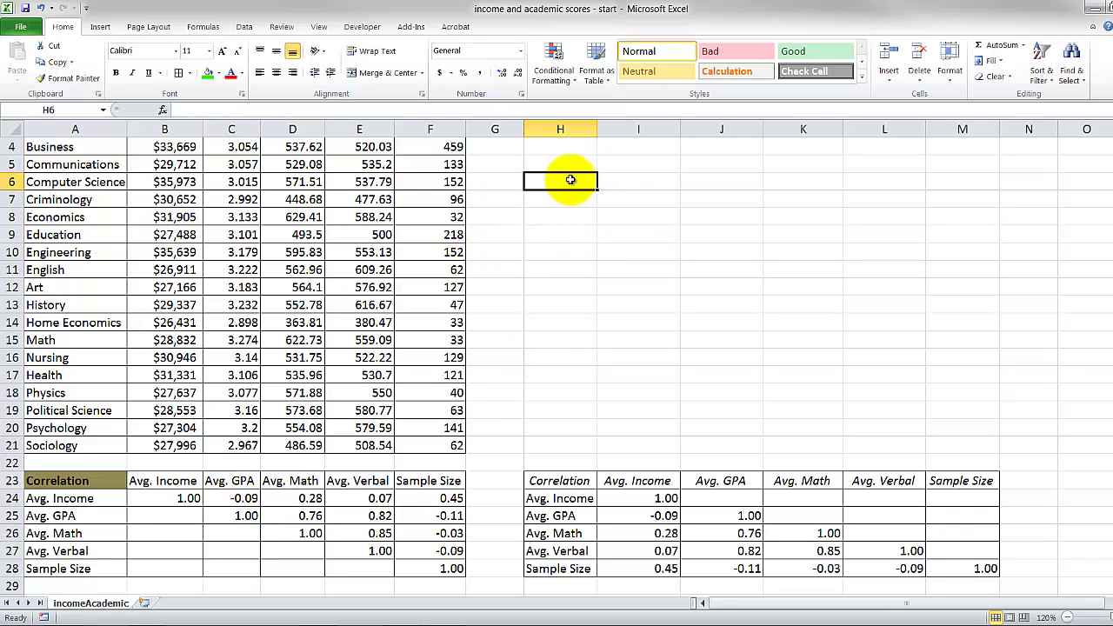
{"action": "left_click", "coordinate": [100, 26]}
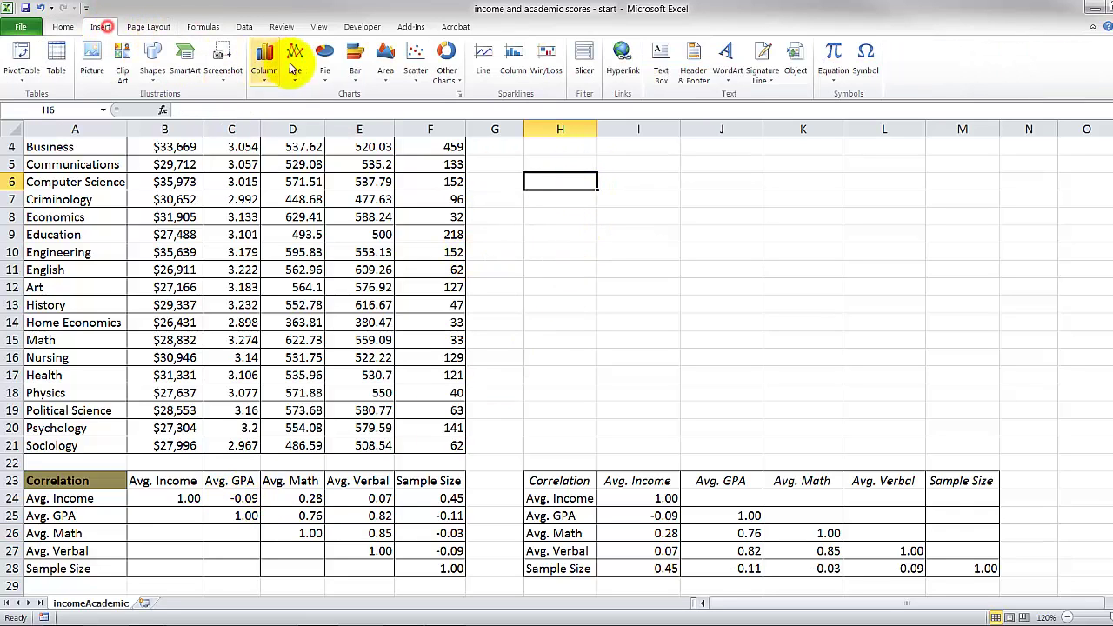
{"action": "left_click", "coordinate": [405, 69]}
{"action": "left_click", "coordinate": [427, 117]}
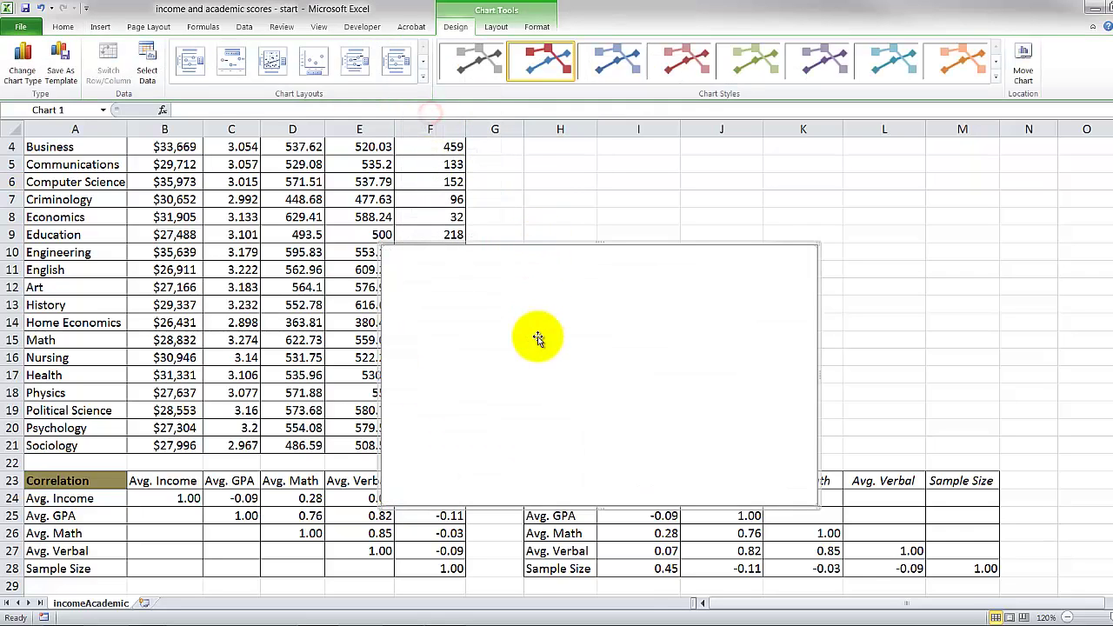
Add a scatter series named from C1 (Avg. GPA), with X values C2:C21 and Avg. Income Y values B2:B21.
{"action": "right_click", "coordinate": [538, 337]}
{"action": "left_click", "coordinate": [594, 471]}
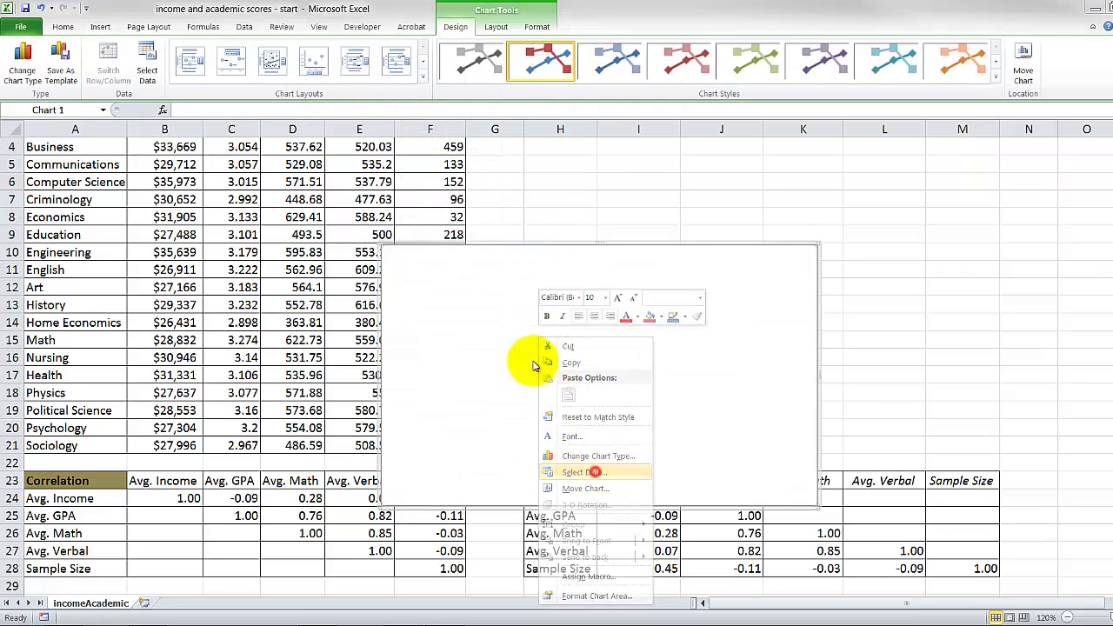
{"action": "left_click", "coordinate": [684, 373]}
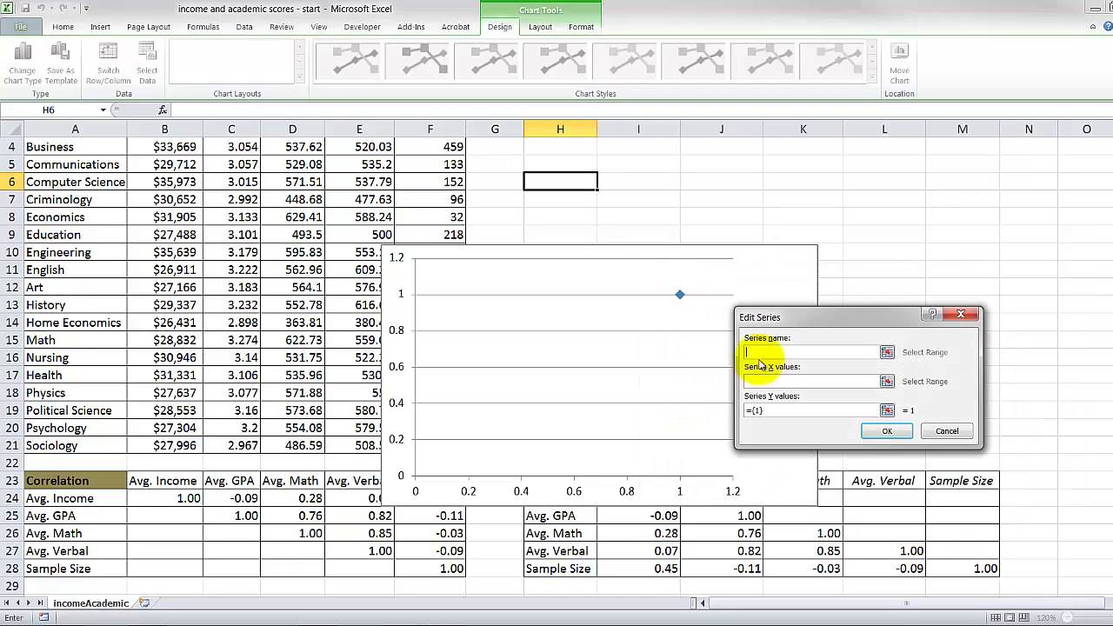
{"action": "scroll", "coordinate": [374, 191], "scroll_direction": "up", "scroll_amount": 1}
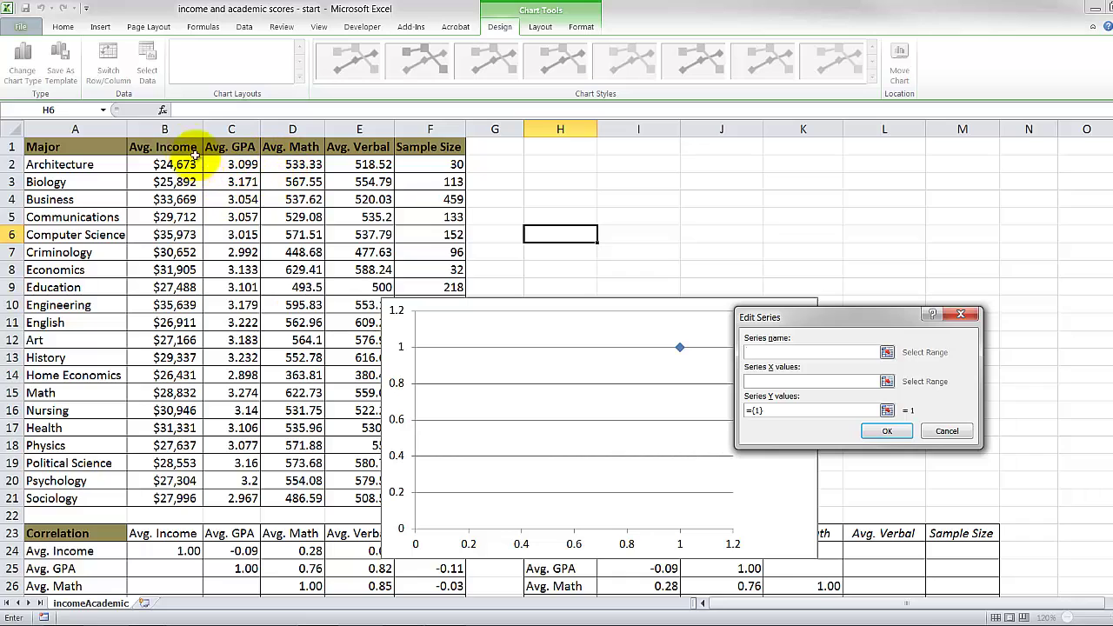
{"action": "left_click", "coordinate": [232, 147]}
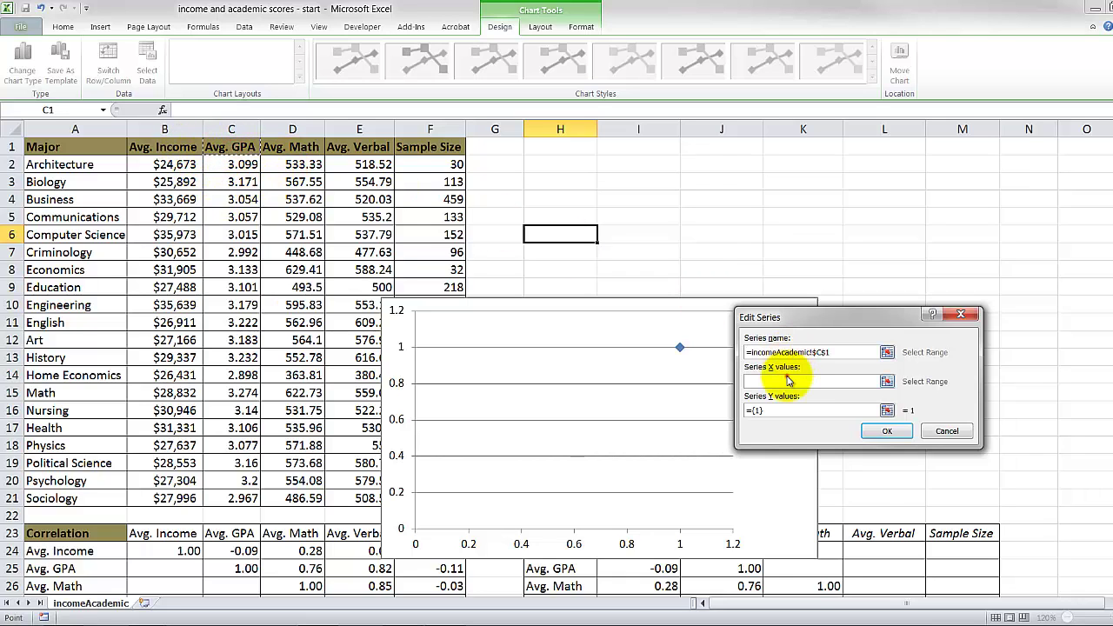
{"action": "left_click", "coordinate": [785, 381]}
{"action": "left_click_drag", "start_coordinate": [231, 164], "coordinate": [248, 499]}
{"action": "key", "text": "Tab"}
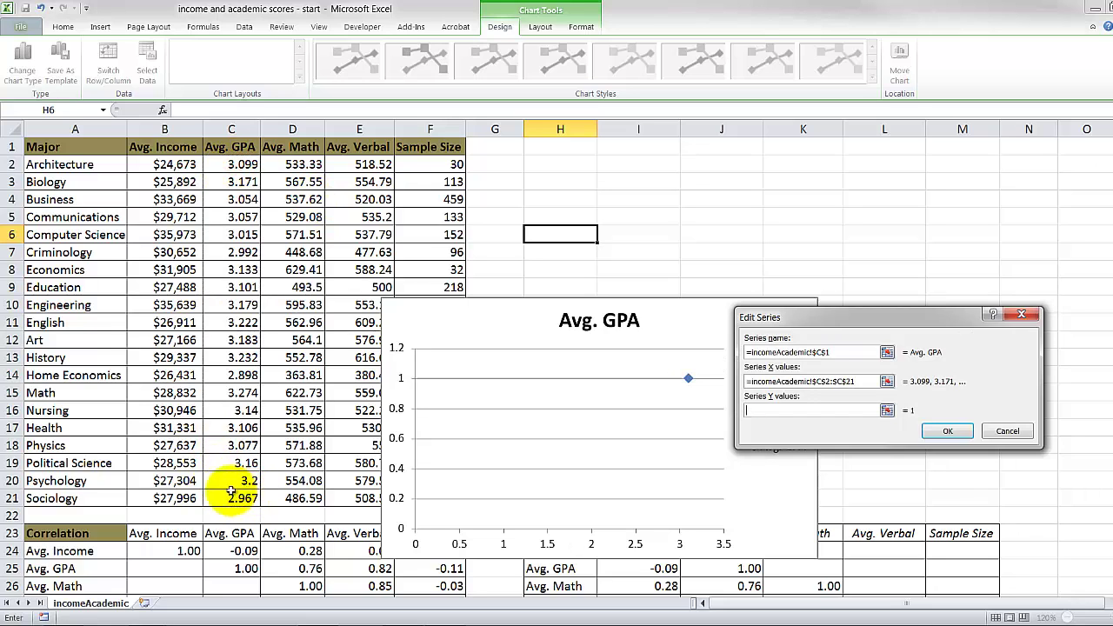
{"action": "left_click_drag", "start_coordinate": [163, 165], "coordinate": [162, 496]}
{"action": "left_click", "coordinate": [1024, 435]}
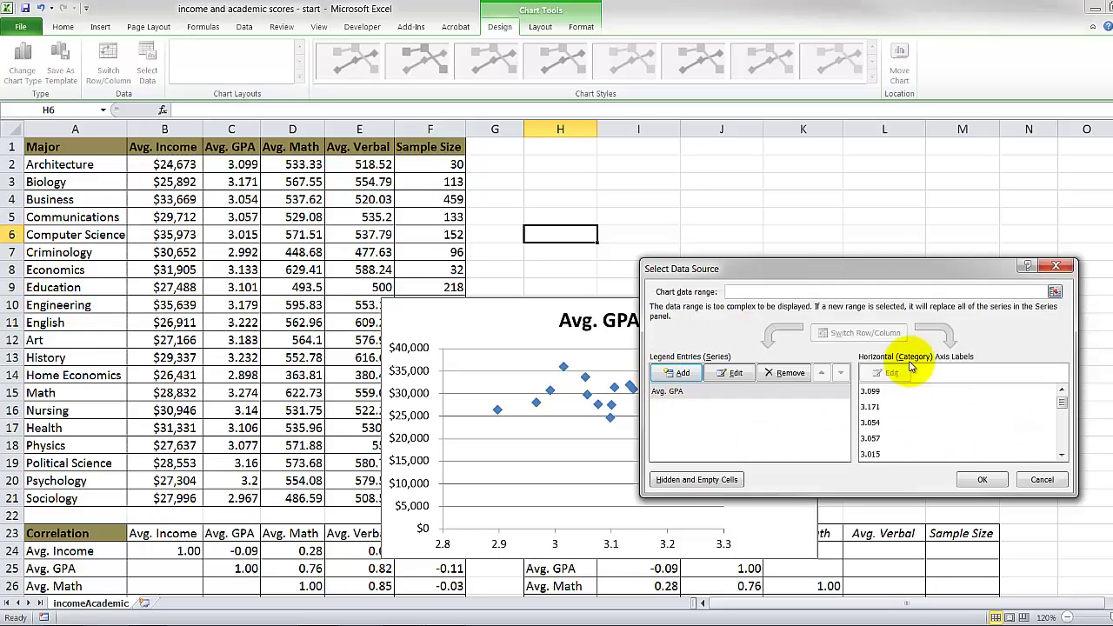
Confirm the data source settings for the GPA–income scatter chart.
{"action": "left_click", "coordinate": [982, 481]}
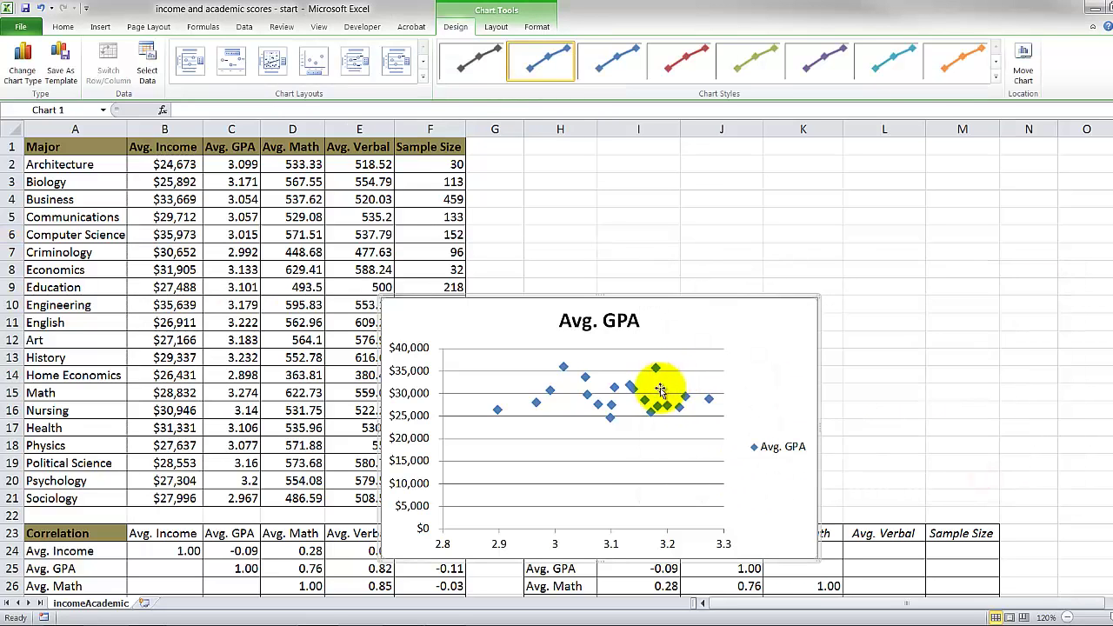
Add a linear trendline to the Avg. GPA series, displaying its equation and R-squared value on the chart.
{"action": "right_click", "coordinate": [637, 388]}
{"action": "left_click", "coordinate": [689, 499]}
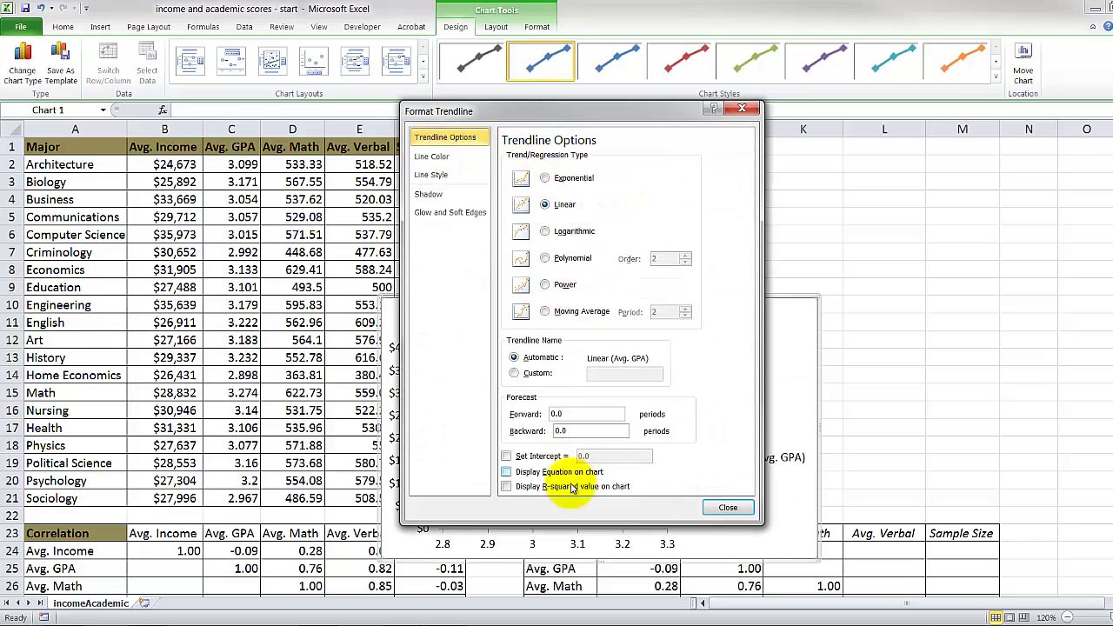
{"action": "left_click", "coordinate": [559, 471]}
{"action": "left_click", "coordinate": [573, 486]}
{"action": "left_click", "coordinate": [727, 508]}
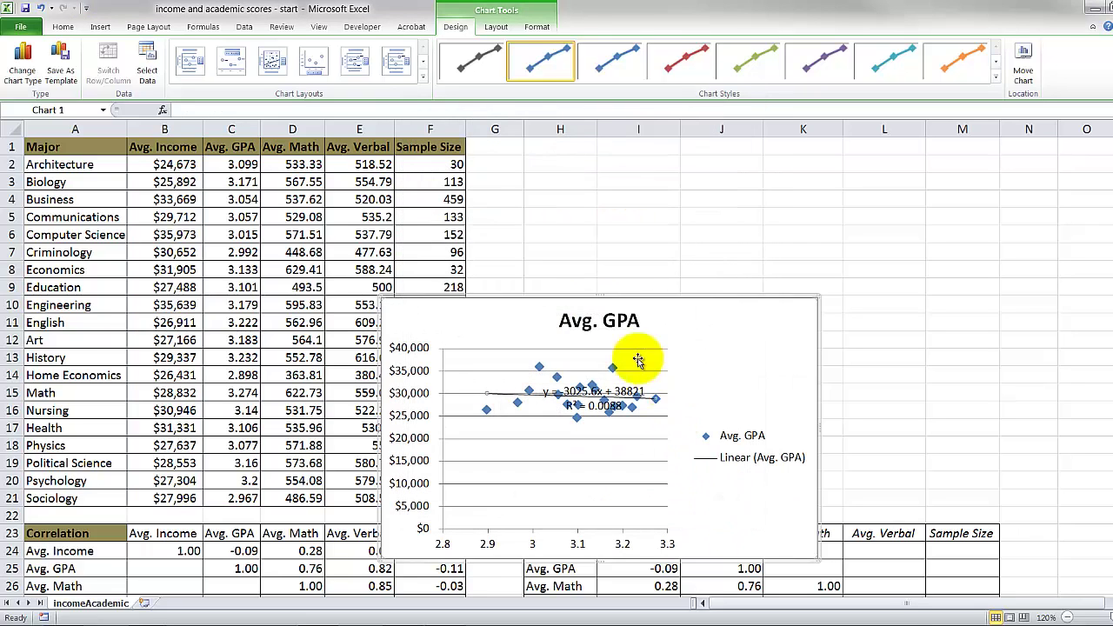
Move the chart beside the data table, over about G3:L17, and apply a chart layout that includes both axis titles.
{"action": "left_click_drag", "start_coordinate": [509, 305], "coordinate": [619, 156]}
{"action": "left_click", "coordinate": [199, 55]}
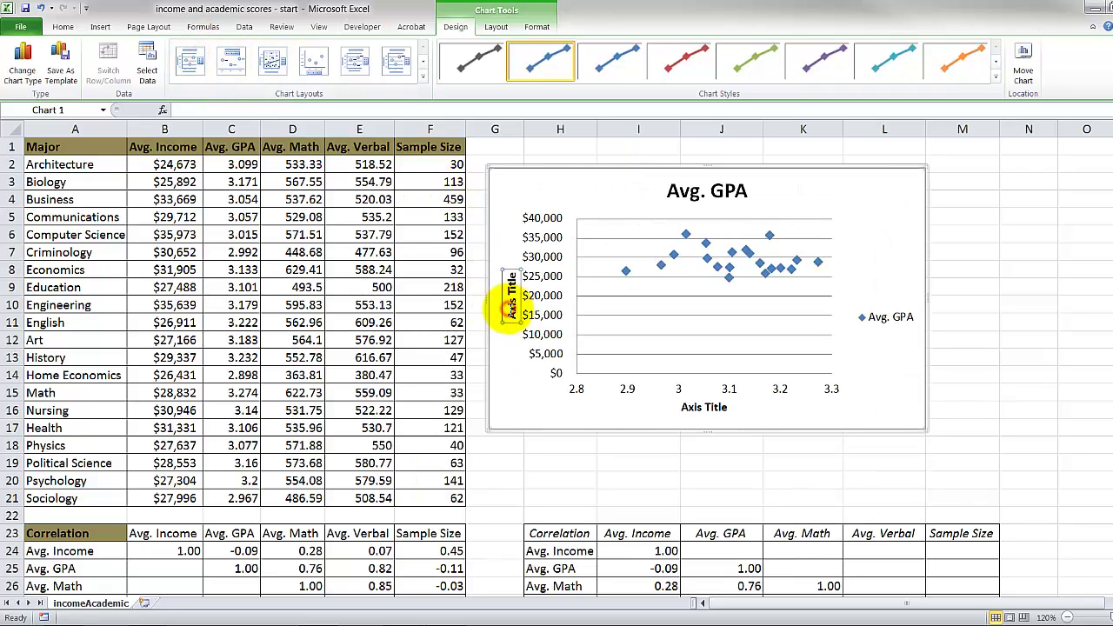
Link the vertical axis title to B1 (Avg. Income) and the horizontal axis title to C1 (Avg. GPA).
{"action": "type", "text": "=incomeAcademic!$B$1"}
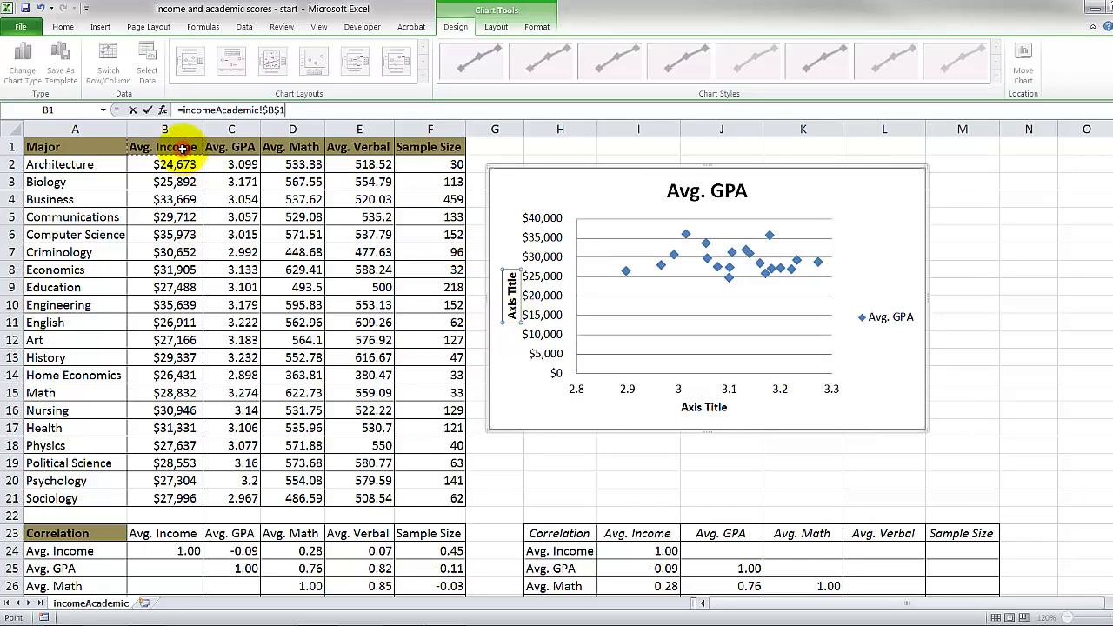
{"action": "key", "text": "Return"}
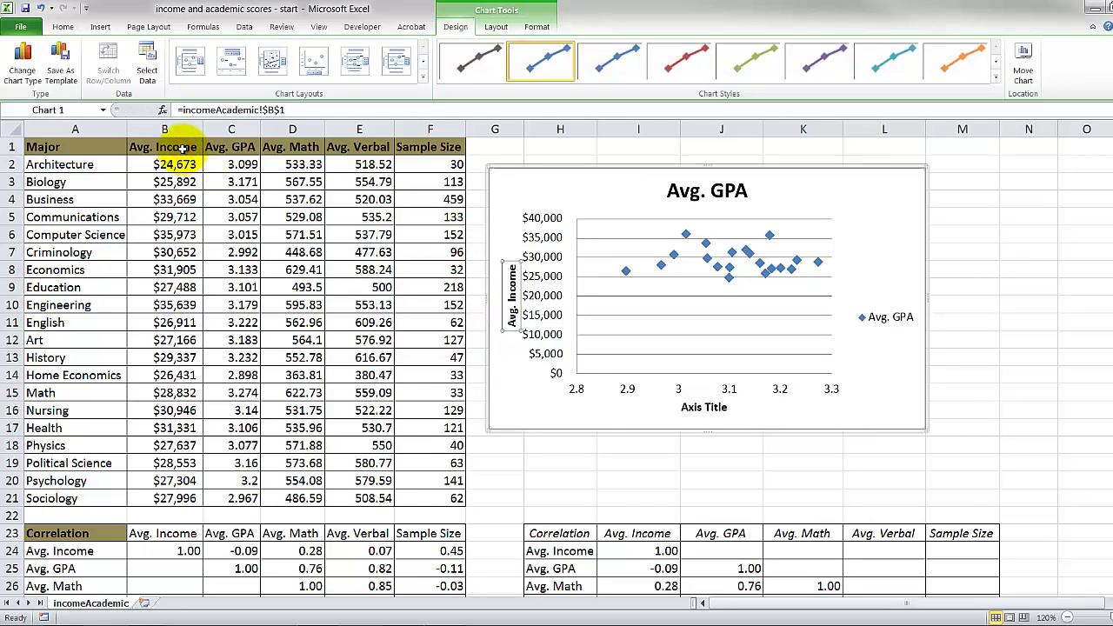
{"action": "left_click", "coordinate": [705, 408]}
{"action": "type", "text": "="}
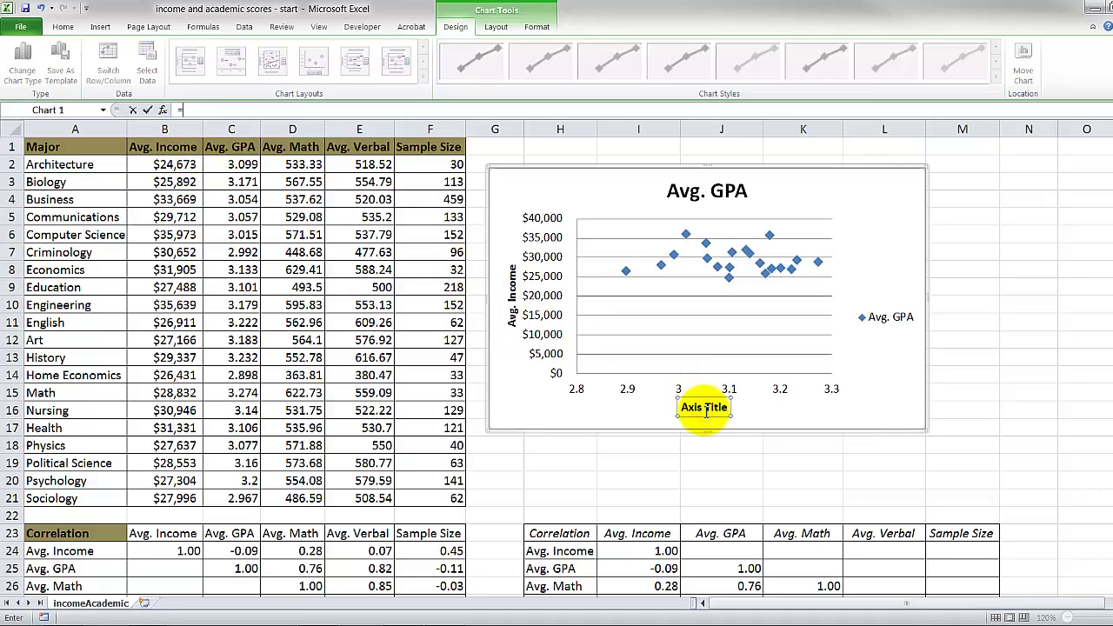
{"action": "left_click", "coordinate": [240, 150]}
{"action": "key", "text": "Return"}
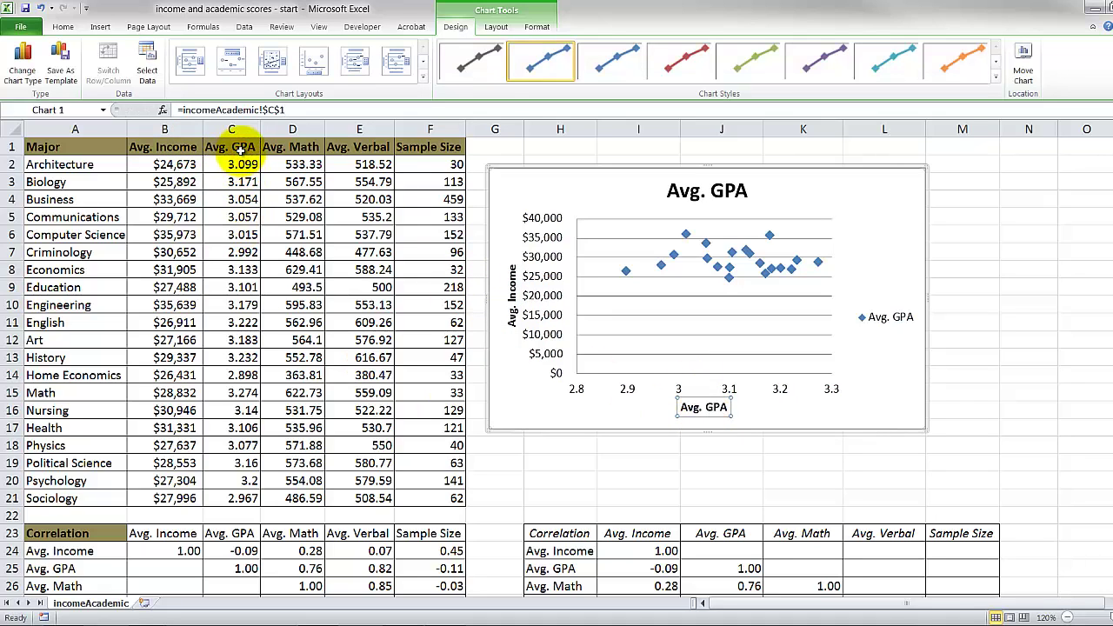
{"action": "left_click", "coordinate": [987, 348]}
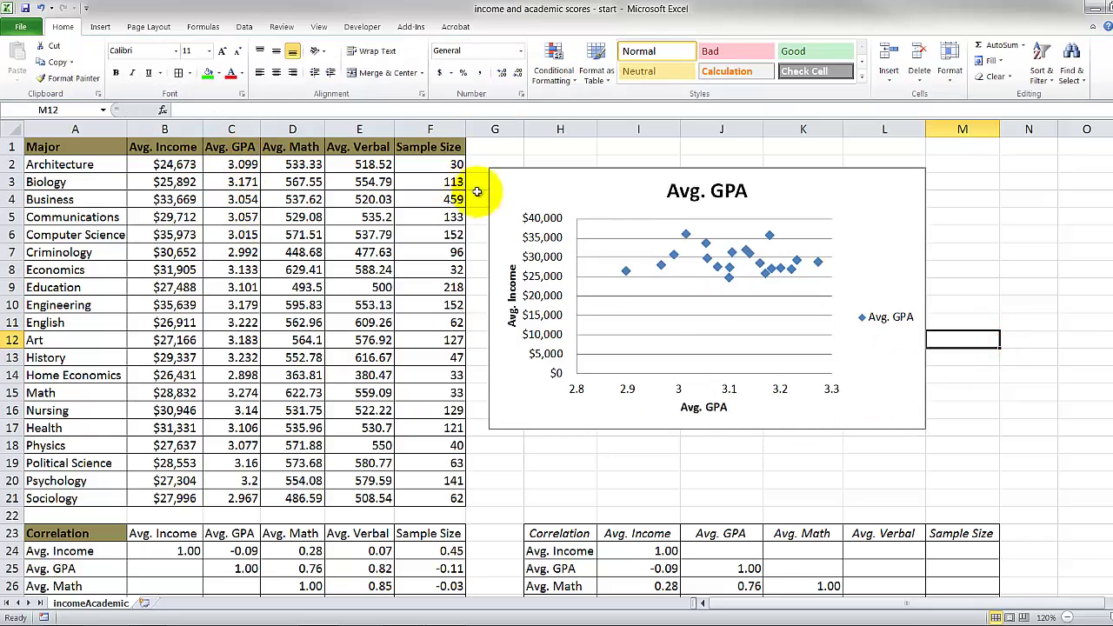
Fit a linear trendline to the GPA–income points, showing the equation and R-squared value on the chart.
{"action": "left_click", "coordinate": [685, 234]}
{"action": "right_click", "coordinate": [685, 235]}
{"action": "left_click", "coordinate": [729, 349]}
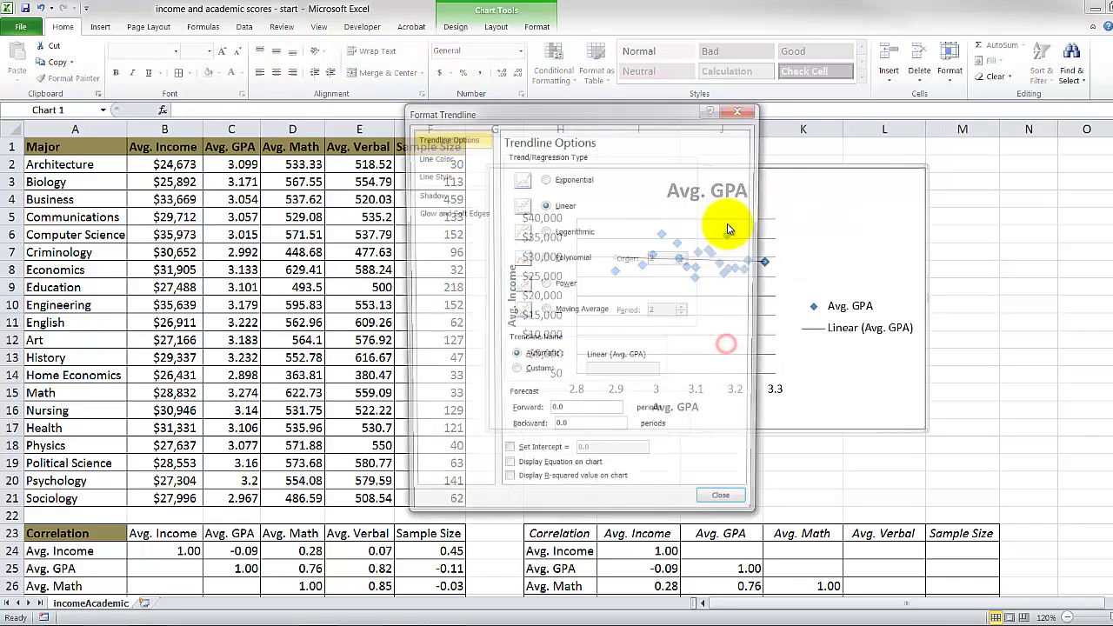
{"action": "left_click", "coordinate": [549, 487]}
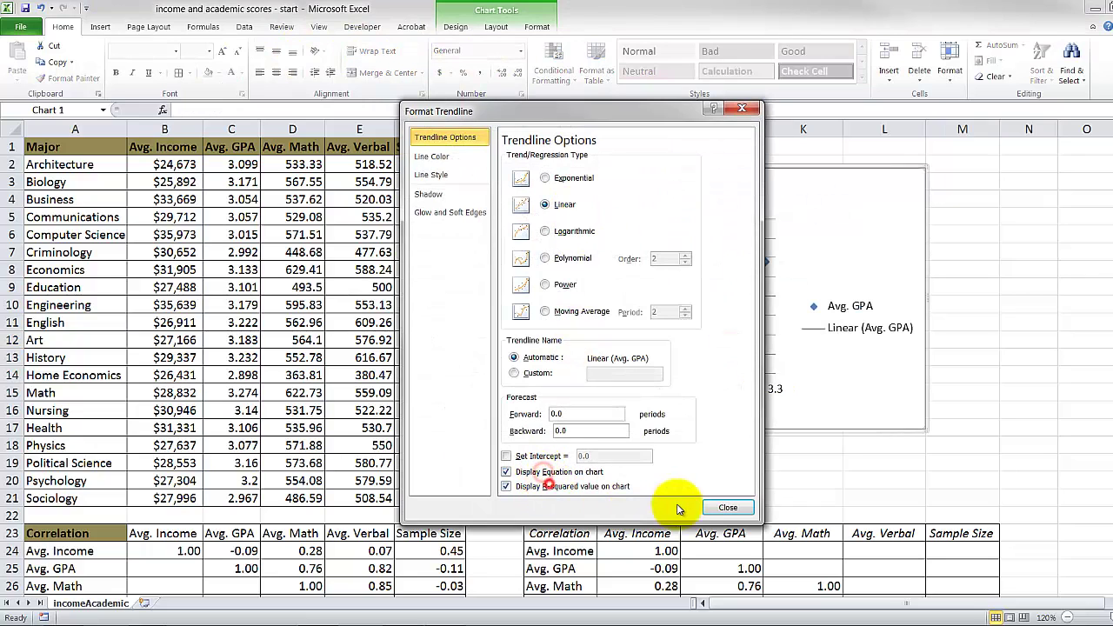
{"action": "left_click", "coordinate": [725, 507]}
Place the trendline equation and R² label beside the plot, and shift the legend up above it.
{"action": "left_click_drag", "start_coordinate": [729, 248], "coordinate": [882, 341]}
{"action": "left_click", "coordinate": [861, 296]}
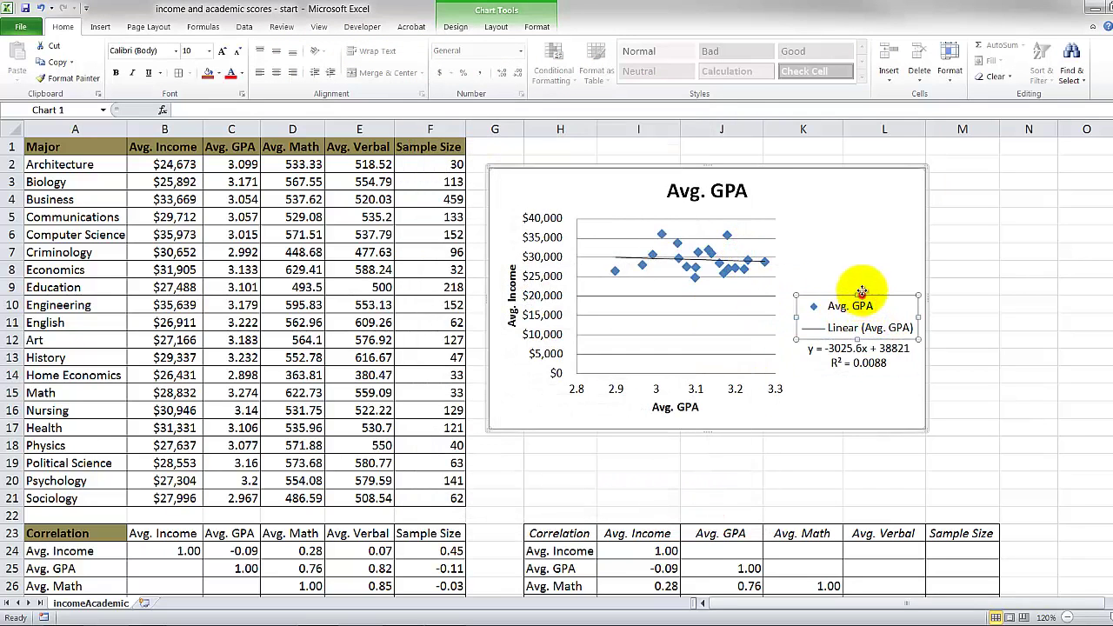
{"action": "left_click_drag", "start_coordinate": [862, 283], "coordinate": [842, 250]}
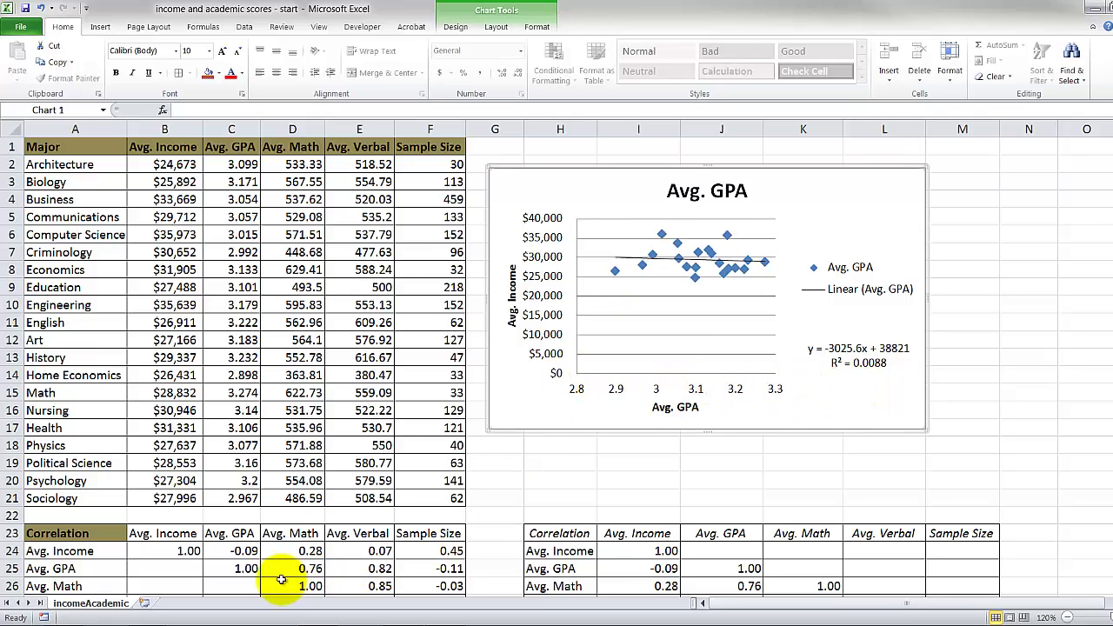
Compare the correlation in C24 with the chart, and place a copy of the chart beside the original.
{"action": "left_click", "coordinate": [246, 550]}
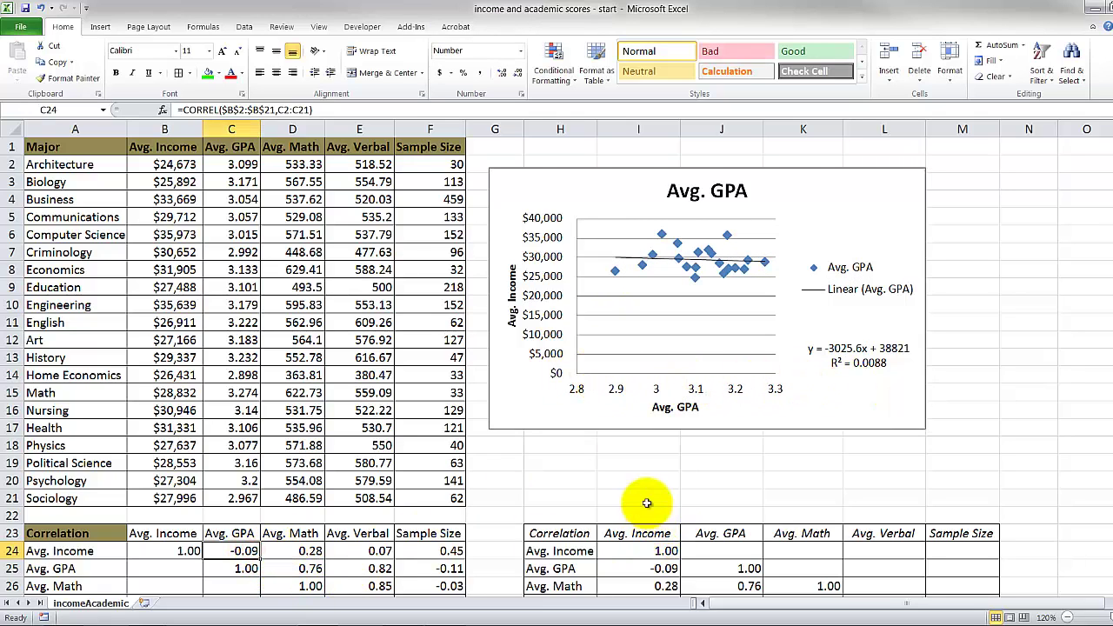
{"action": "left_click", "coordinate": [961, 323]}
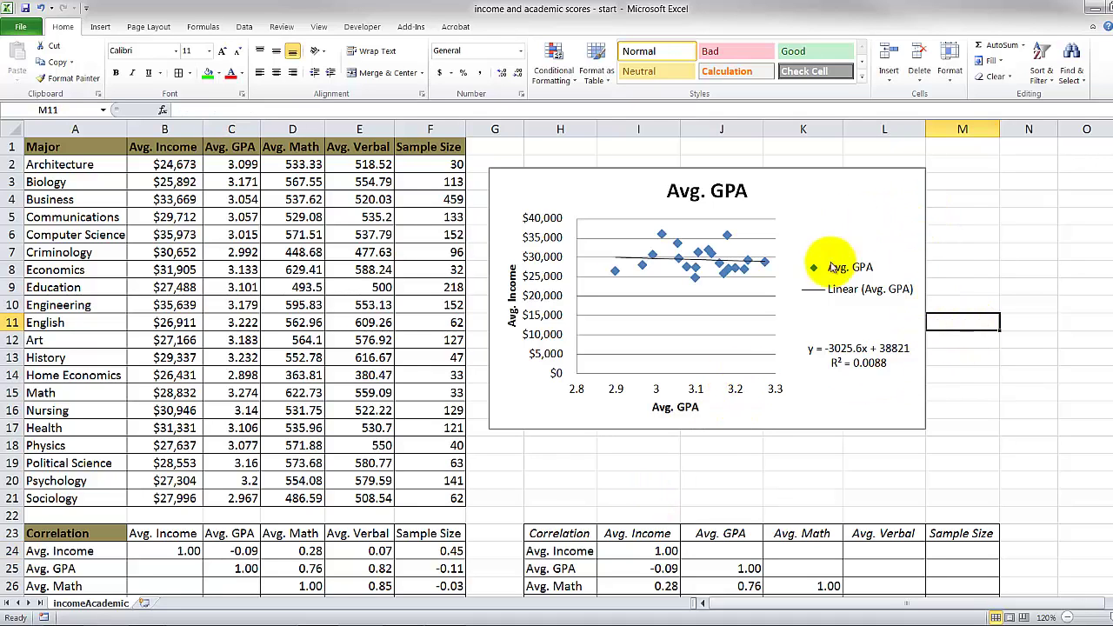
{"action": "left_click", "coordinate": [870, 197]}
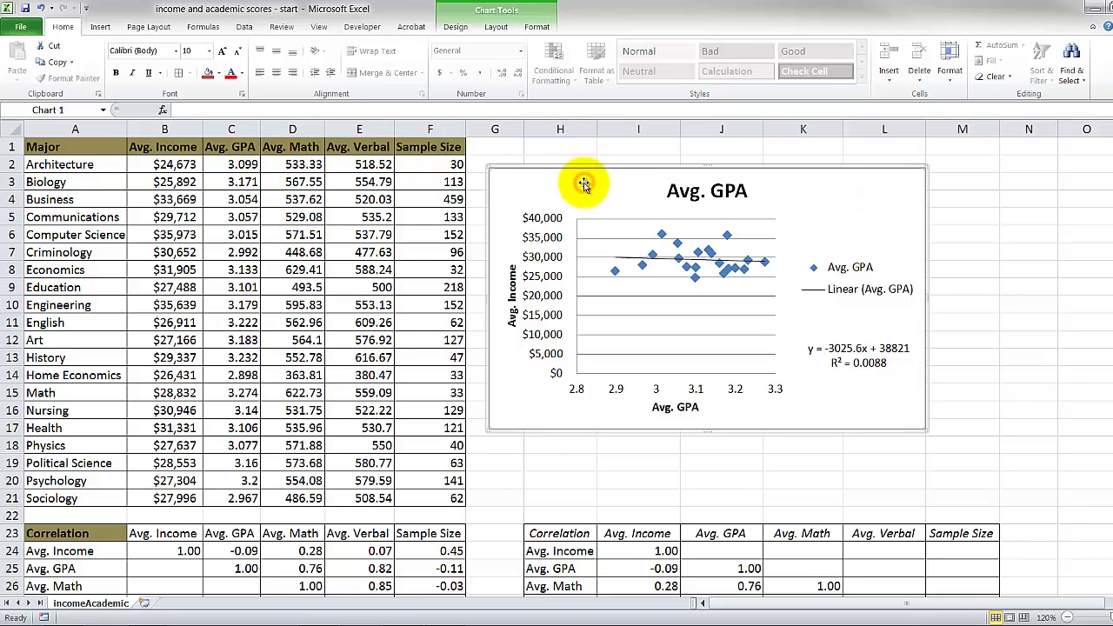
{"action": "left_click", "coordinate": [973, 176]}
{"action": "key", "text": "ctrl+v"}
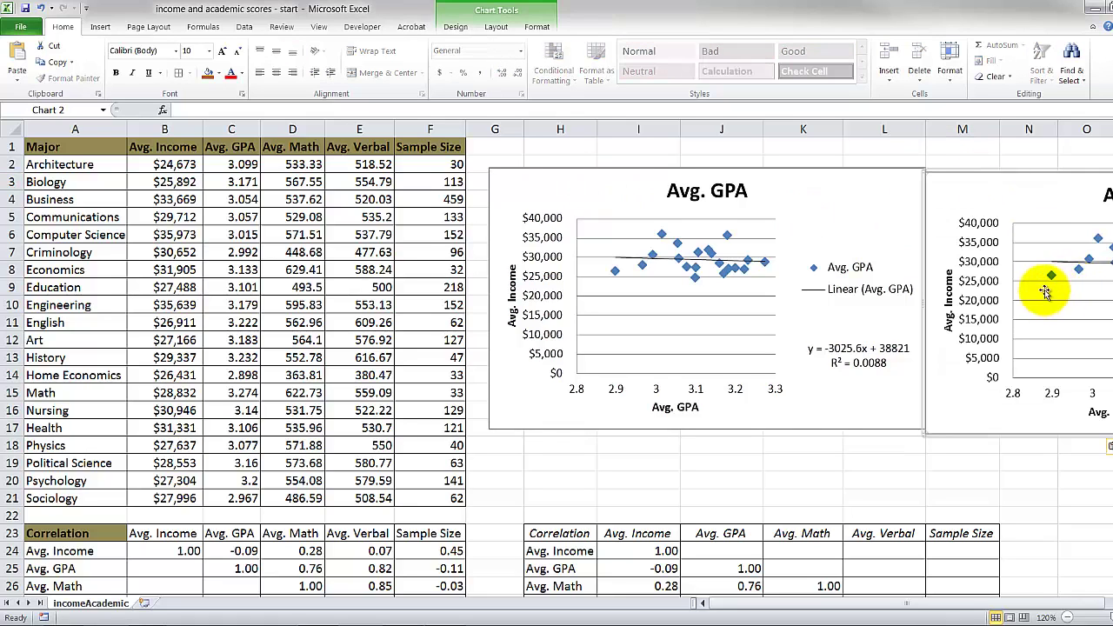
{"action": "left_click_drag", "start_coordinate": [1029, 258], "coordinate": [1050, 255]}
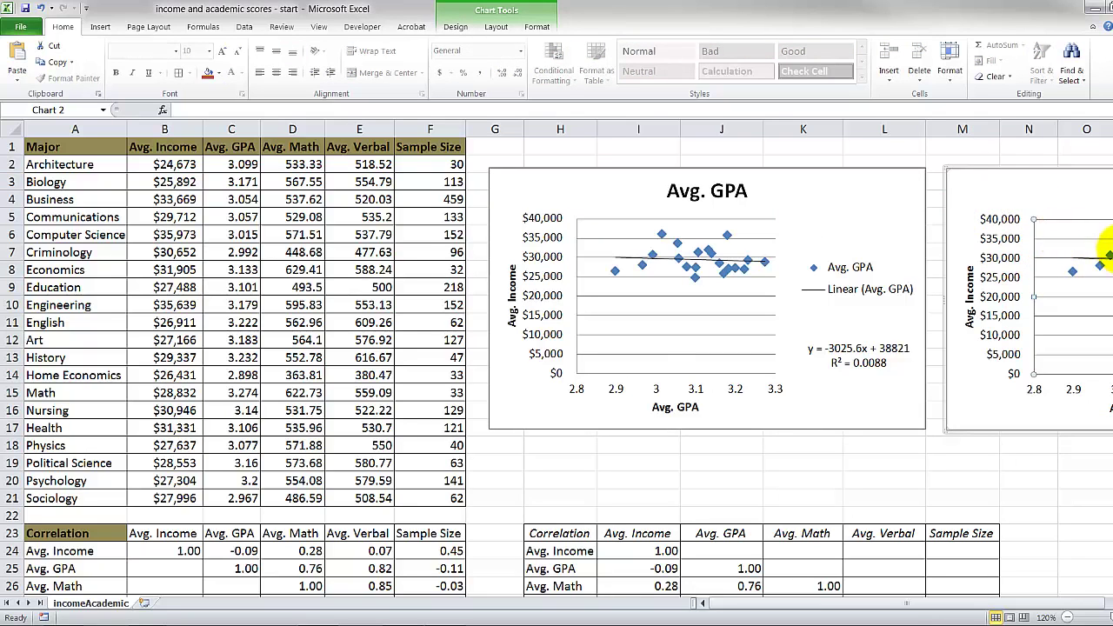
Repoint the copied chart's series to name E1 (Avg. Verbal), X values E2:E21 and Avg. Math Y values D2:D21.
{"action": "left_click", "coordinate": [1104, 239]}
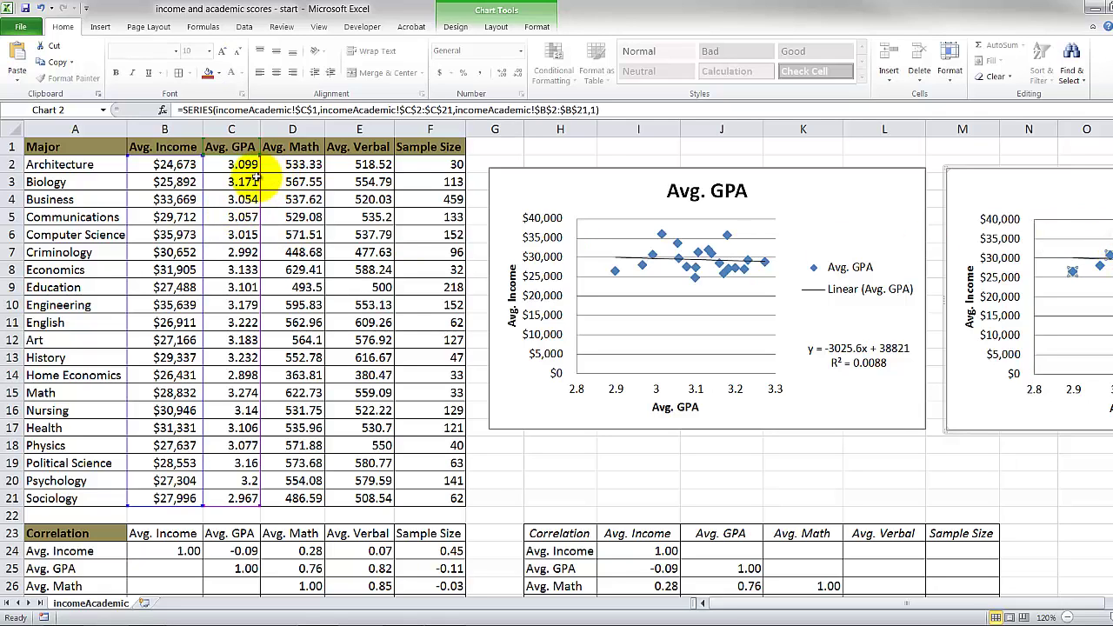
{"action": "left_click_drag", "start_coordinate": [261, 179], "coordinate": [354, 158]}
{"action": "left_click_drag", "start_coordinate": [200, 174], "coordinate": [281, 175]}
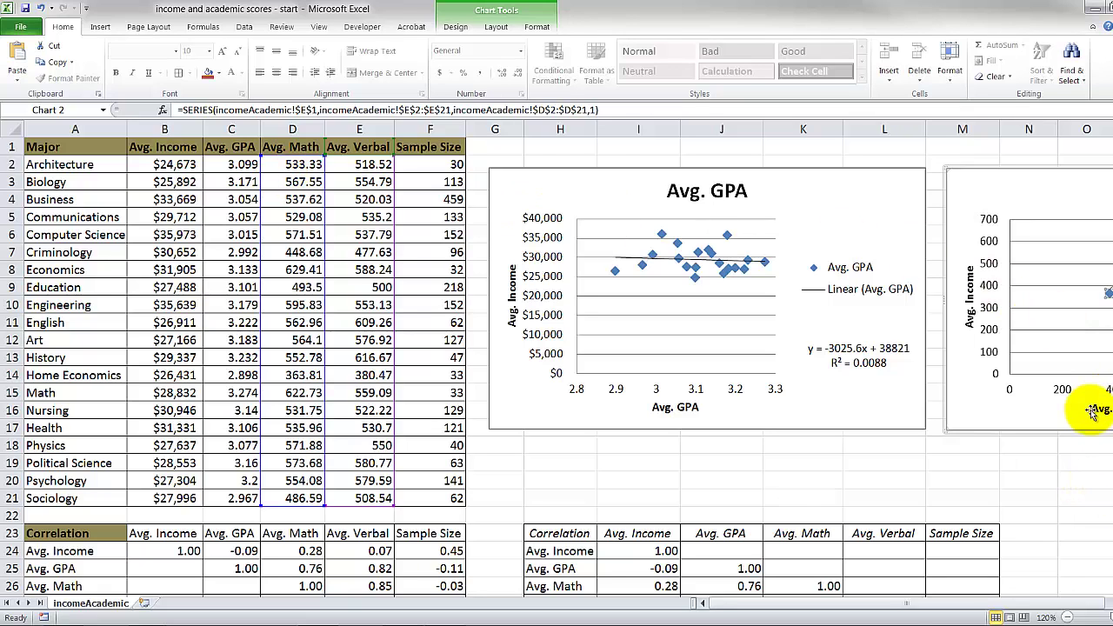
{"action": "left_click", "coordinate": [1014, 214]}
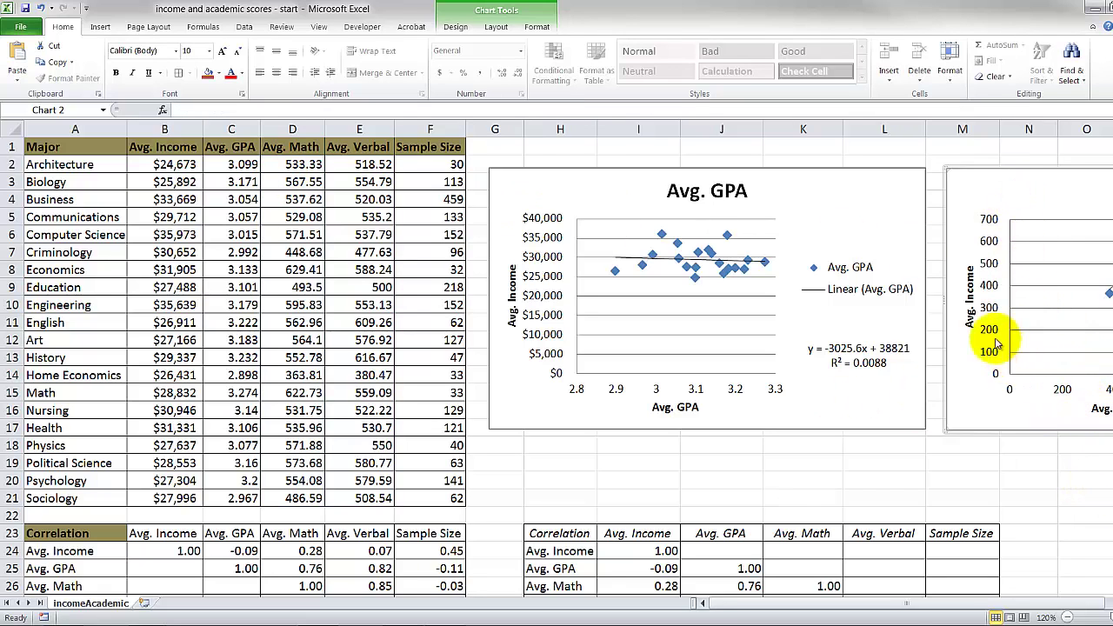
Examine the copied chart's series name, X values and Y values in its data source settings without changing them.
{"action": "left_click_drag", "start_coordinate": [1035, 602], "coordinate": [1052, 602]}
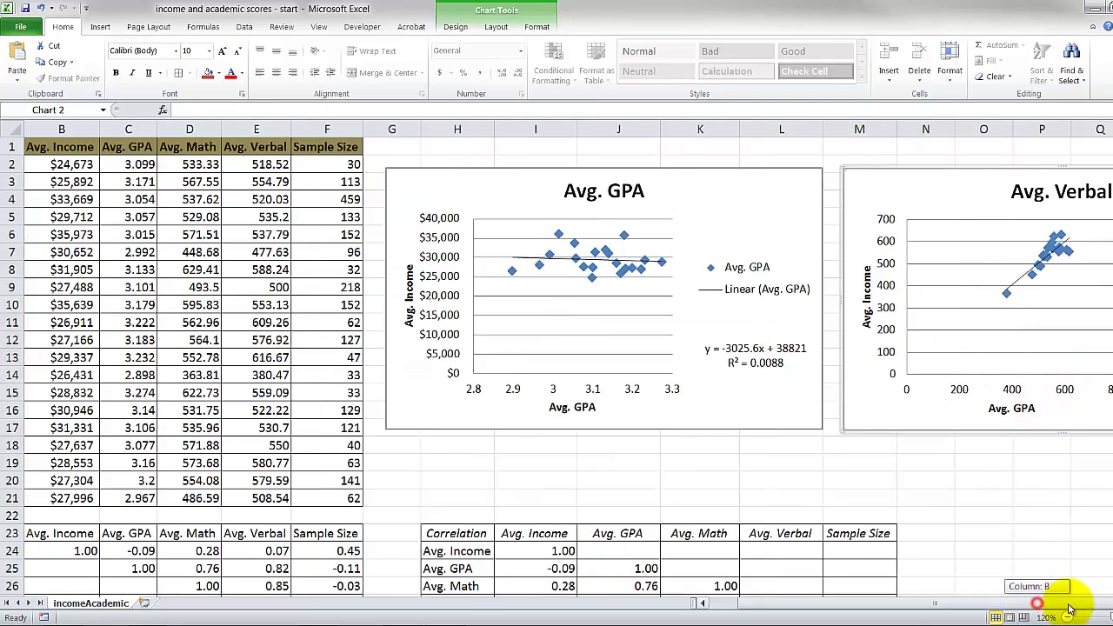
{"action": "right_click", "coordinate": [888, 391]}
{"action": "left_click", "coordinate": [935, 257]}
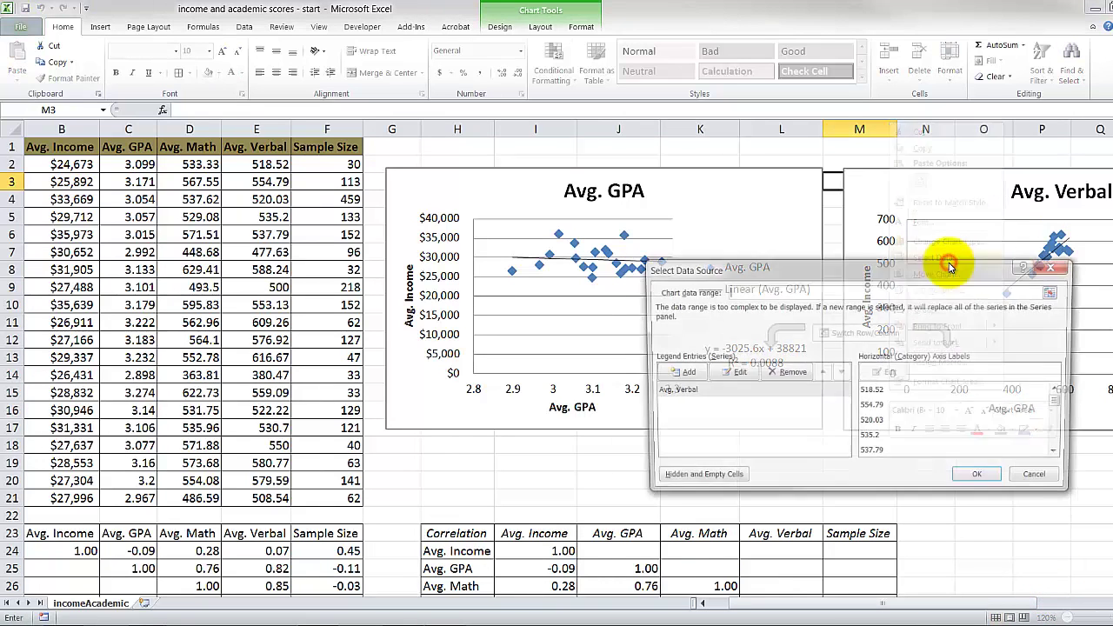
{"action": "left_click", "coordinate": [669, 393]}
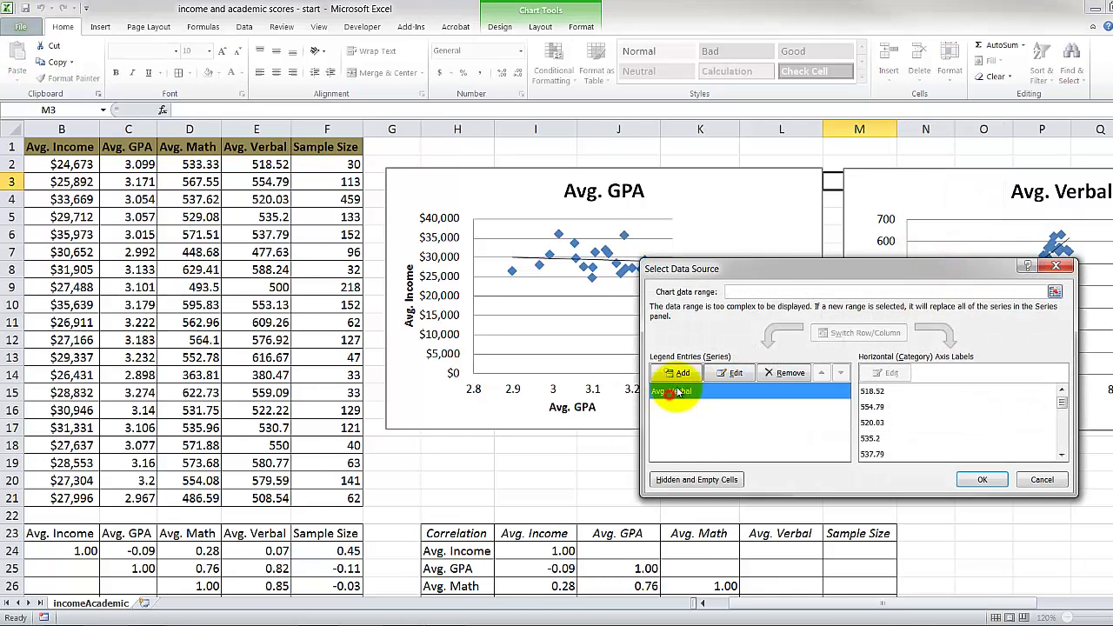
{"action": "left_click", "coordinate": [731, 372]}
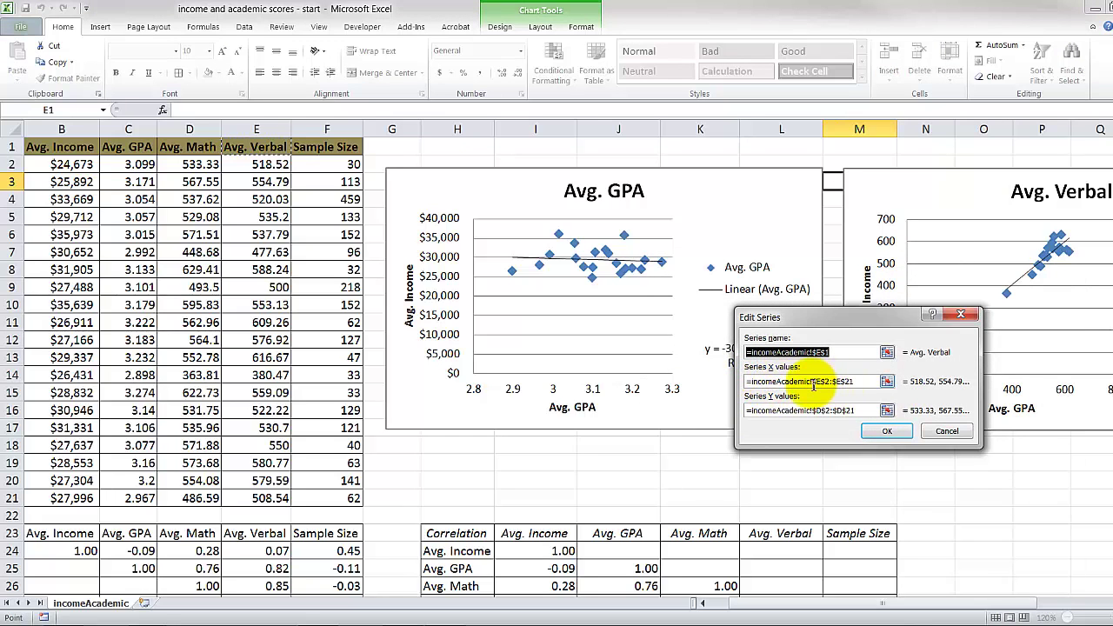
{"action": "left_click", "coordinate": [959, 316]}
{"action": "key", "text": "Return"}
Link the copied chart's horizontal axis title to E1 (Avg. Verbal) and its vertical axis title to D1 (Avg. Math).
{"action": "left_click", "coordinate": [1014, 406]}
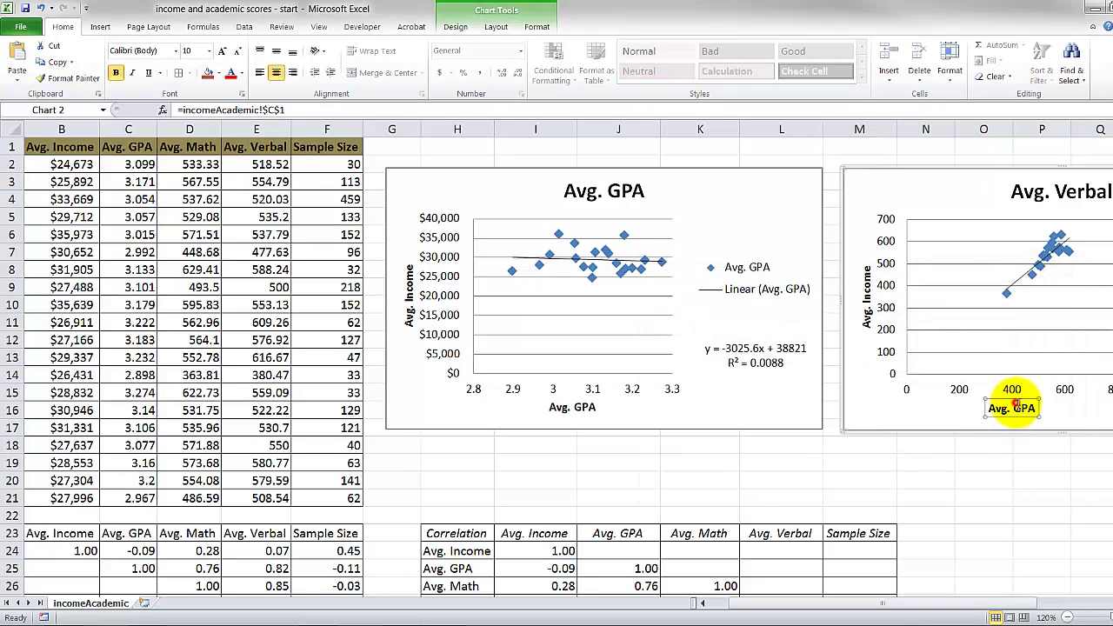
{"action": "type", "text": "="}
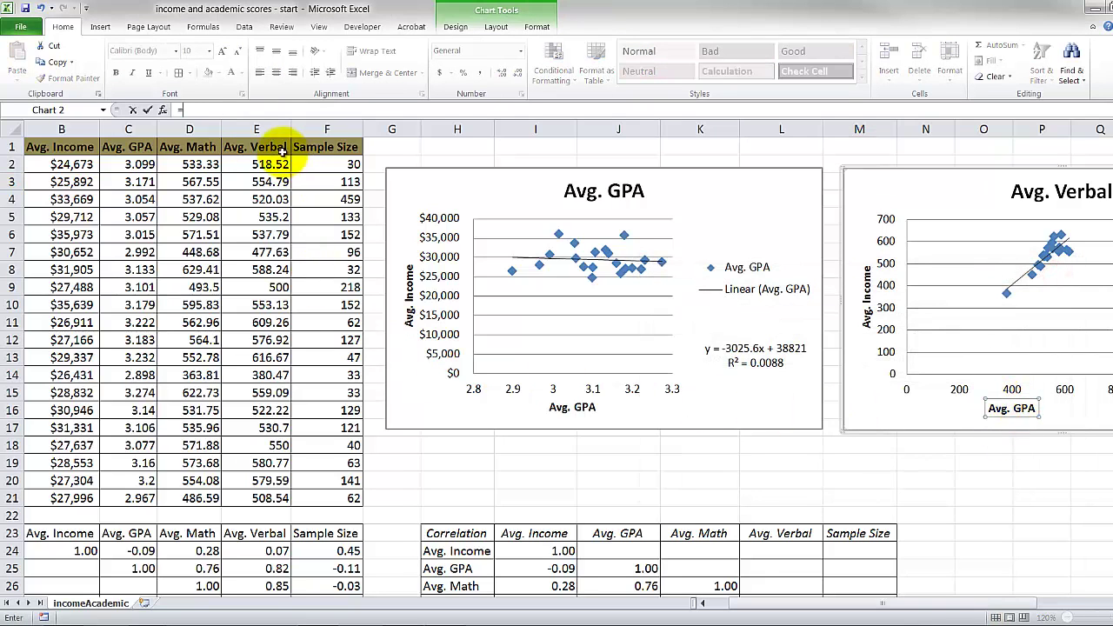
{"action": "key", "text": "Return"}
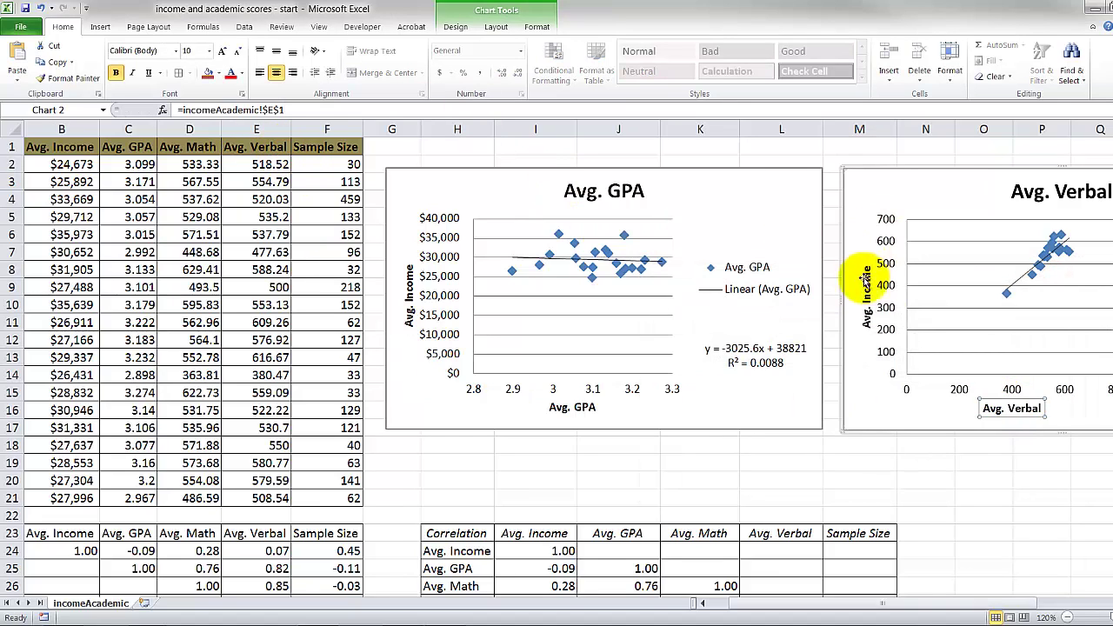
{"action": "left_click", "coordinate": [867, 296]}
{"action": "type", "text": "="}
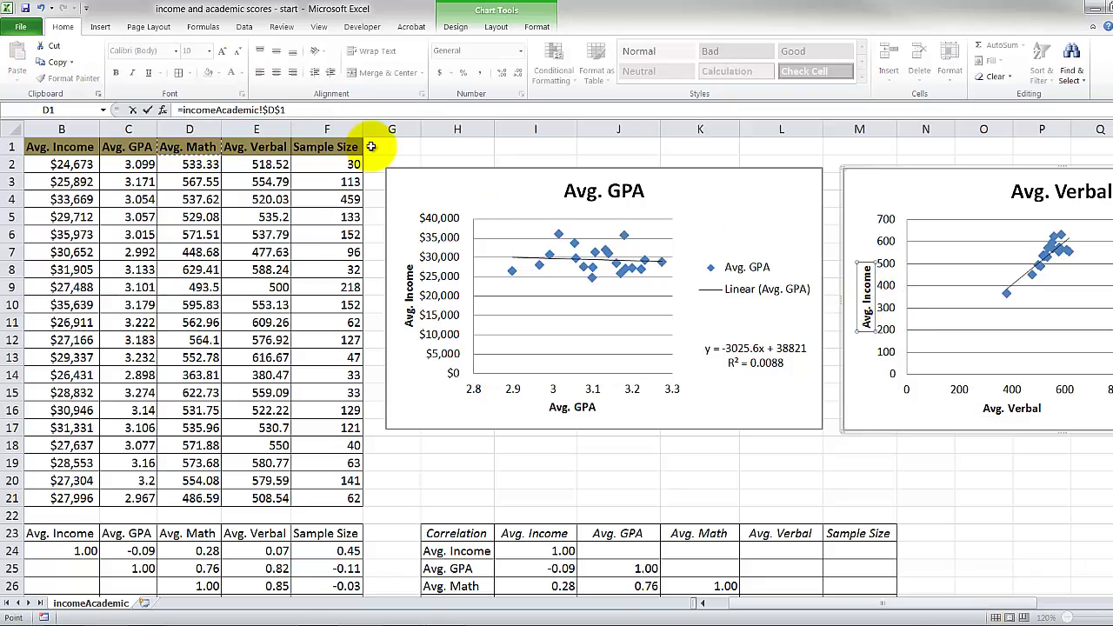
{"action": "key", "text": "Return"}
{"action": "left_click", "coordinate": [959, 478]}
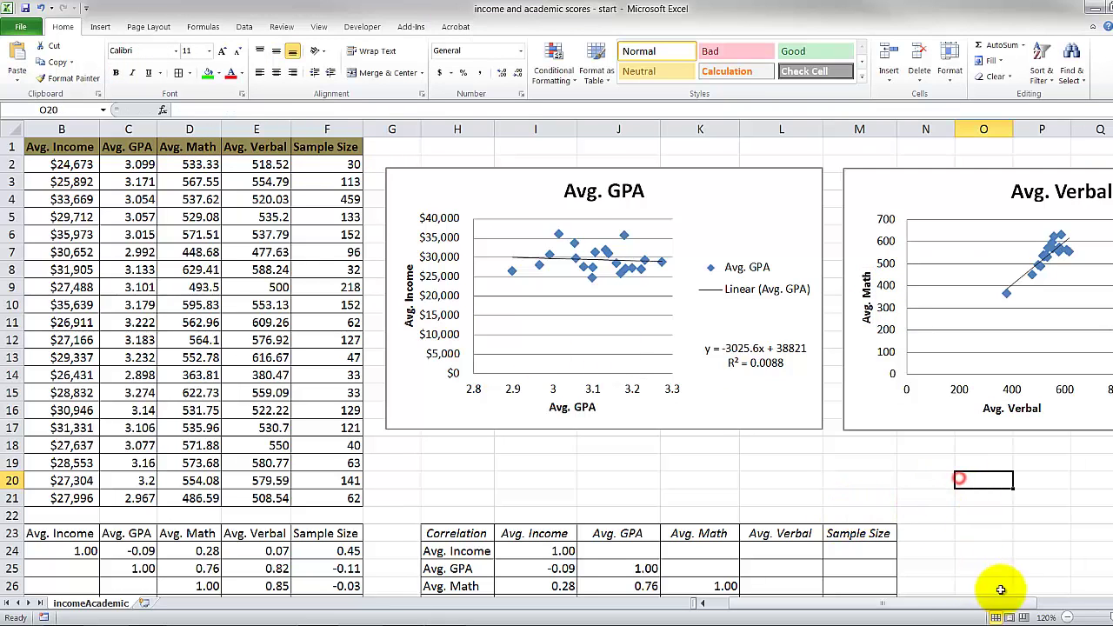
Retitle the GPA–income chart "Correlation of Avg. Income & Avg. GPA".
{"action": "scroll", "coordinate": [1009, 606], "scroll_direction": "right", "scroll_amount": 2}
{"action": "left_click", "coordinate": [950, 193]}
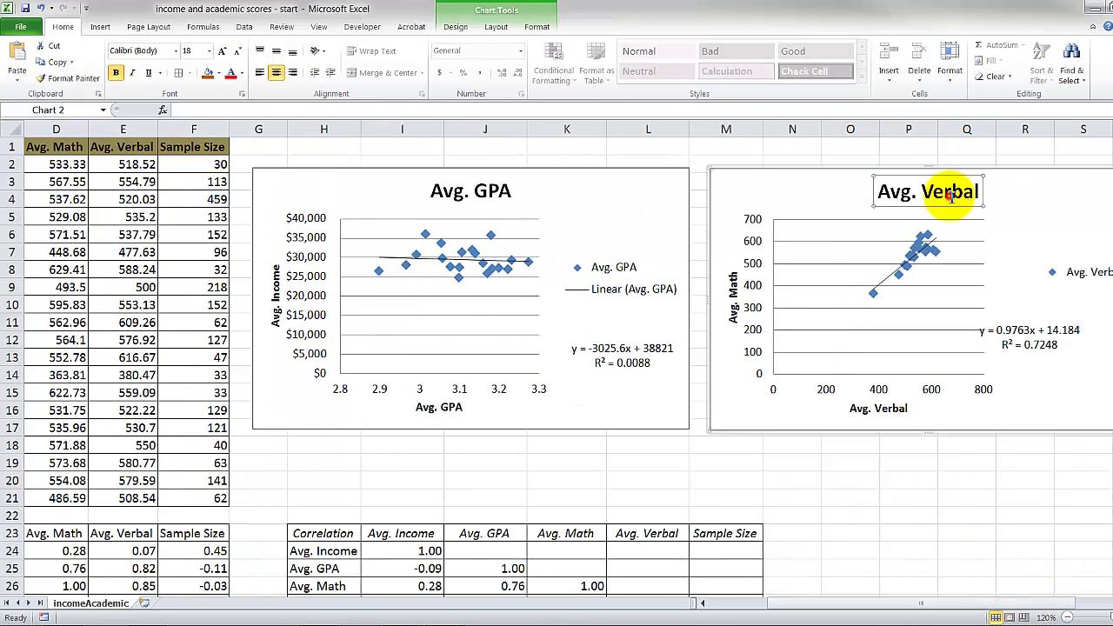
{"action": "left_click", "coordinate": [1044, 459]}
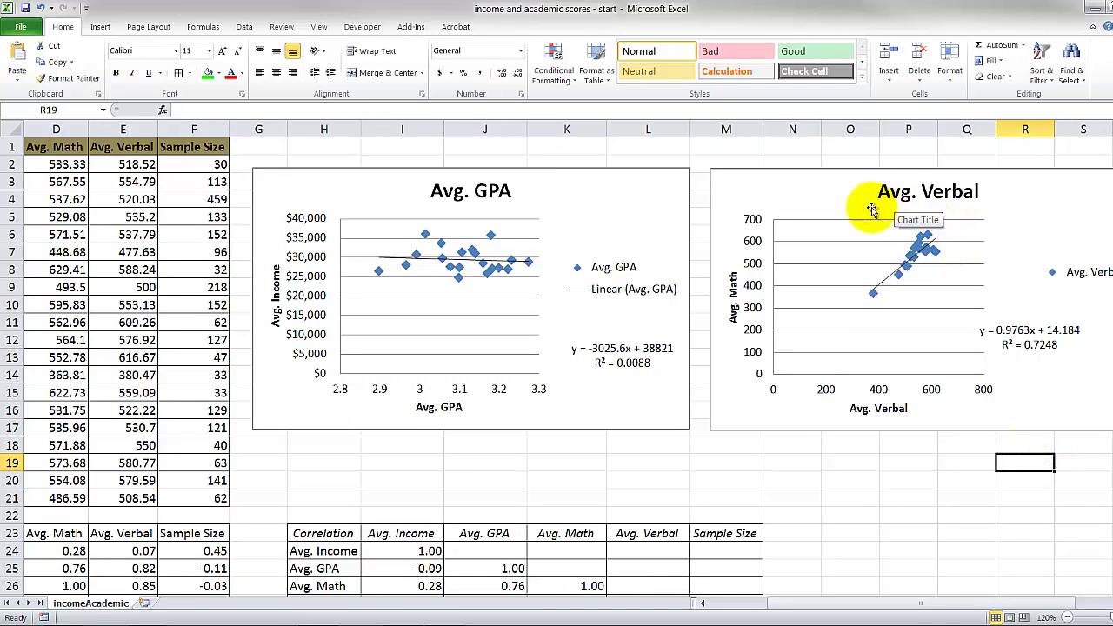
{"action": "left_click", "coordinate": [468, 193]}
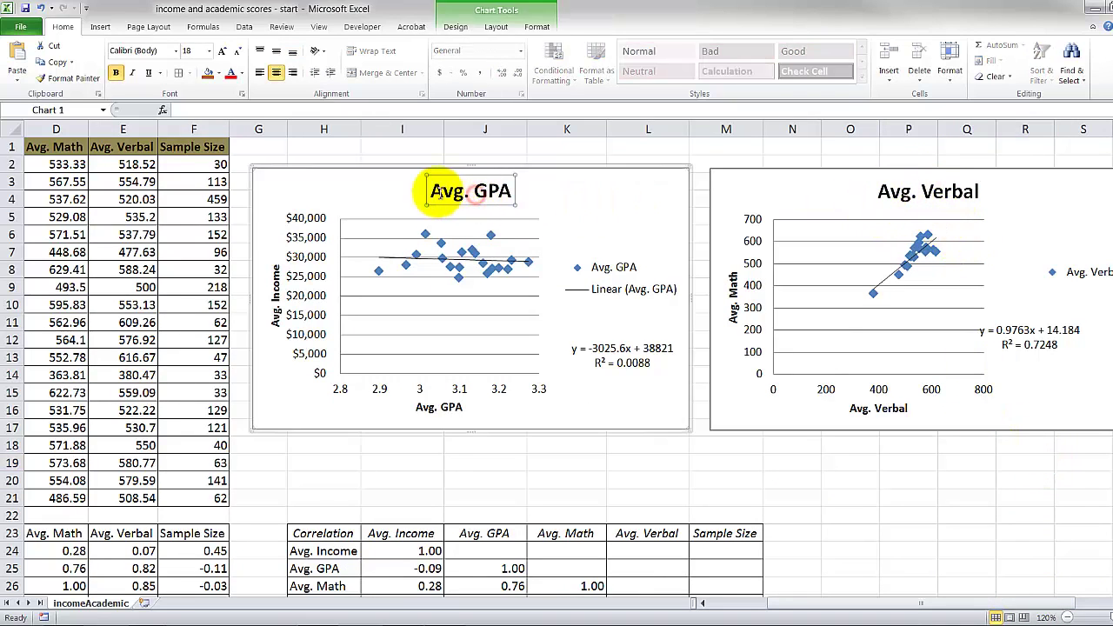
{"action": "left_click_drag", "start_coordinate": [427, 190], "coordinate": [522, 190]}
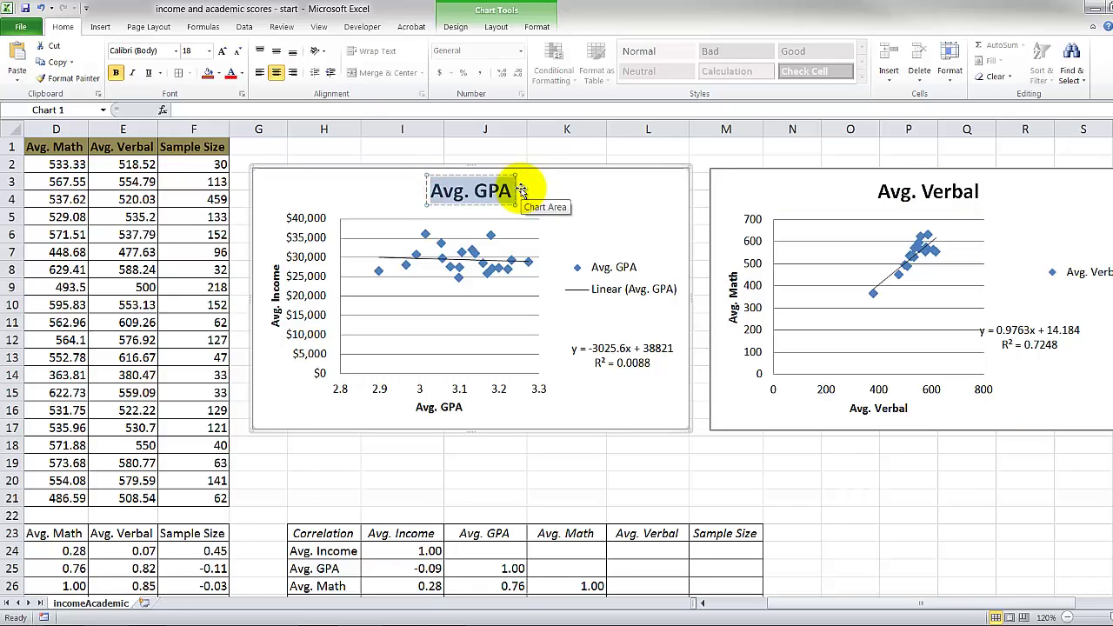
{"action": "type", "text": "Correlation of A"}
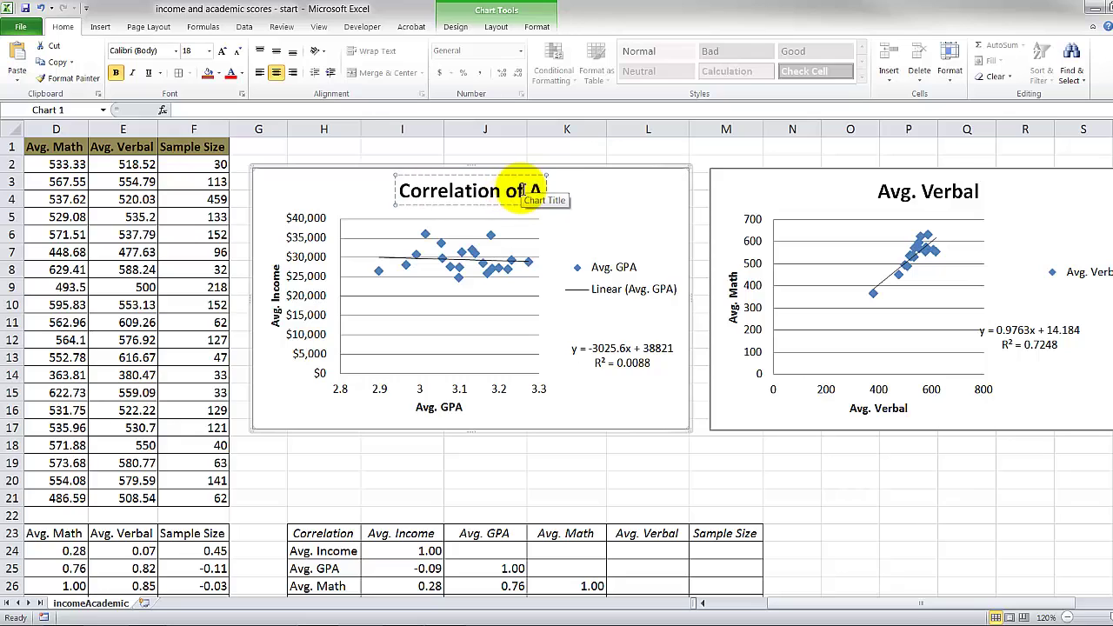
{"action": "type", "text": "vg. Income"}
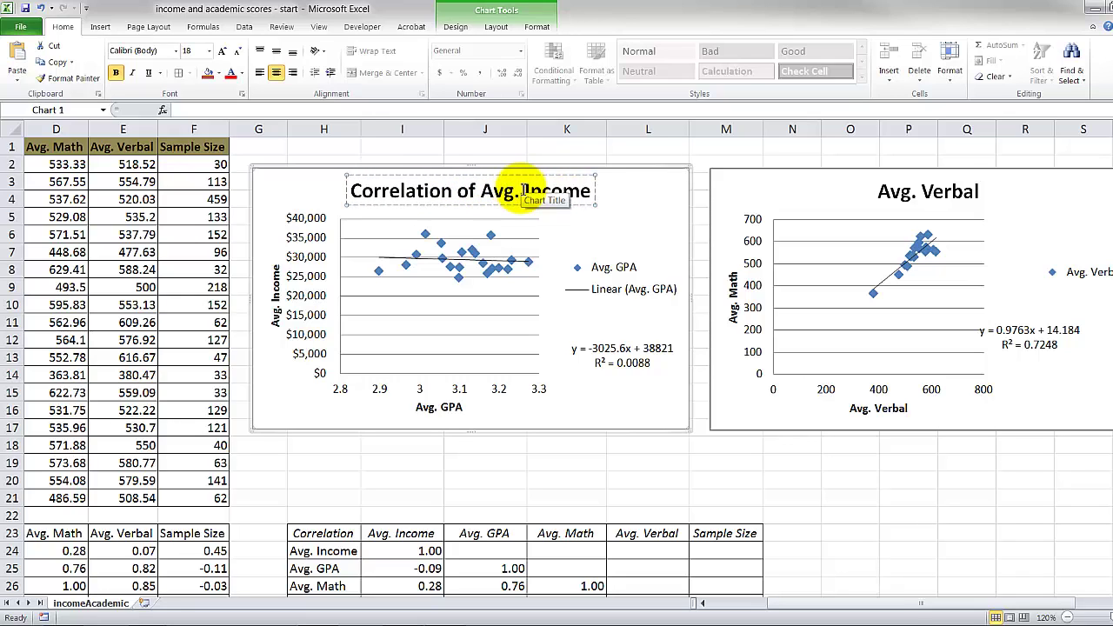
{"action": "type", "text": " * Avg"}
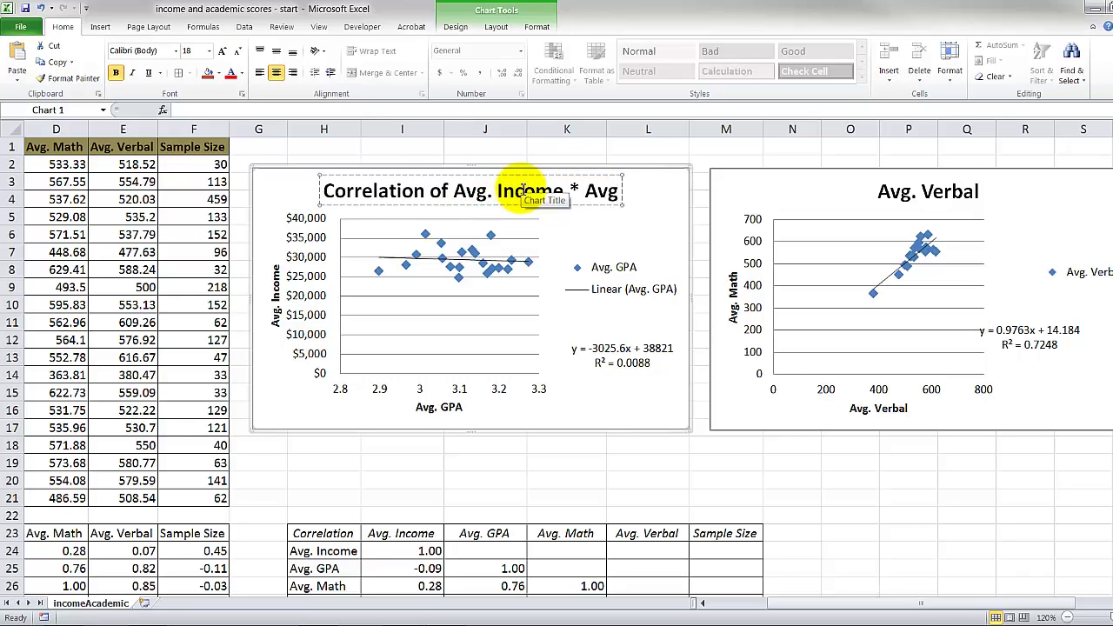
{"action": "key", "text": "BackSpace"}
{"action": "key", "text": "BackSpace"}
{"action": "key", "text": "BackSpace"}
{"action": "key", "text": "BackSpace"}
{"action": "key", "text": "BackSpace"}
{"action": "key", "text": "BackSpace"}
{"action": "type", "text": "& A"}
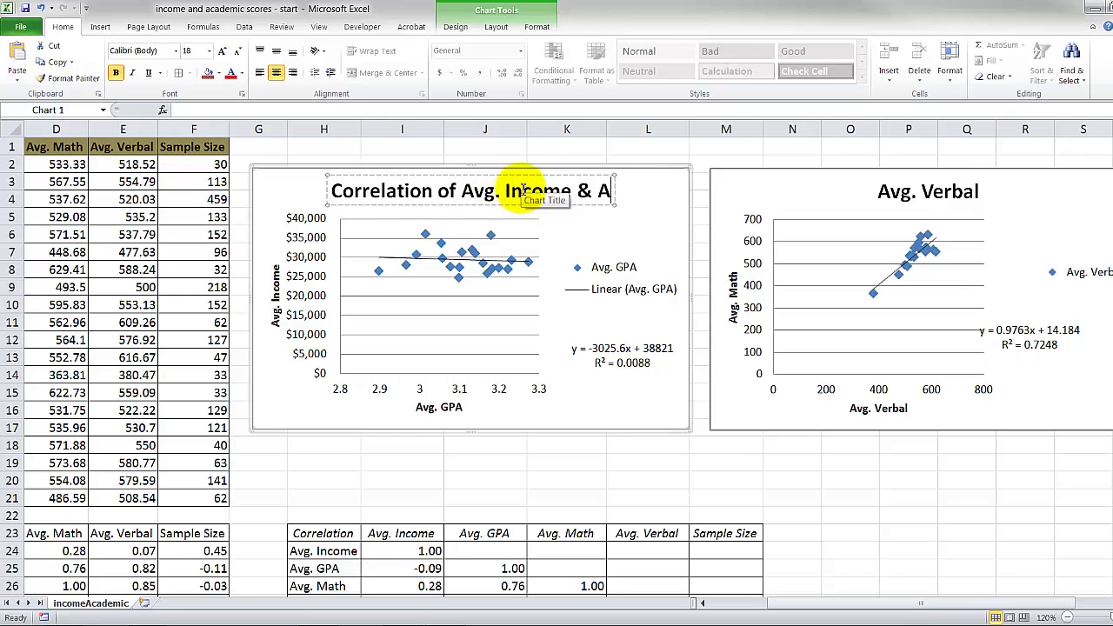
{"action": "type", "text": "vg. GPA"}
Retitle the verbal–math chart "Correlation of Avg Math & Avg Verbal".
{"action": "left_click", "coordinate": [925, 192]}
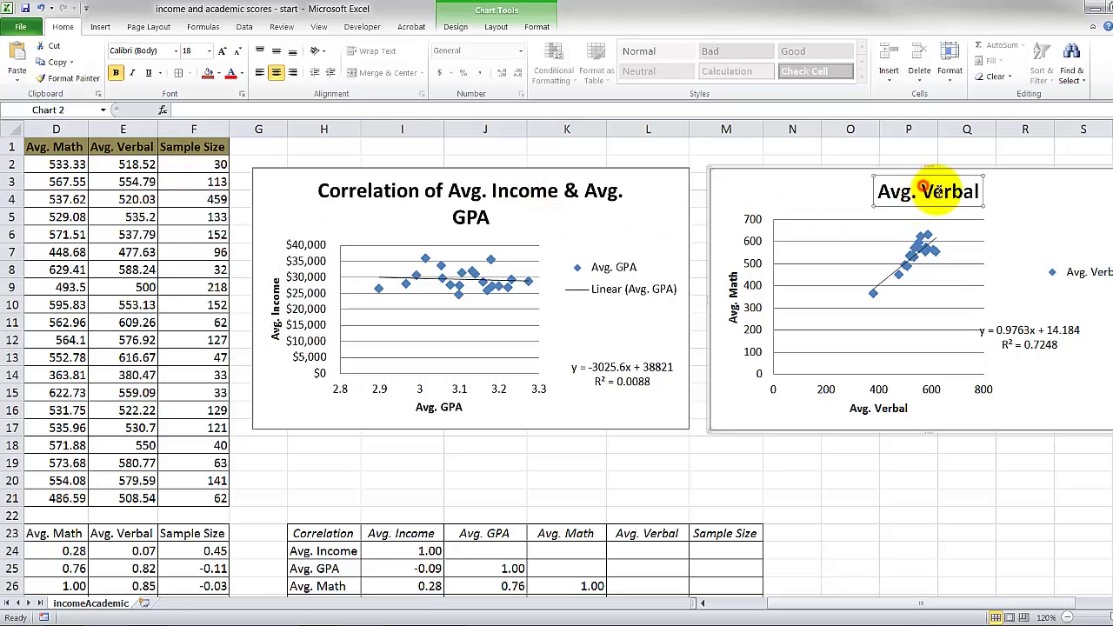
{"action": "type", "text": "C"}
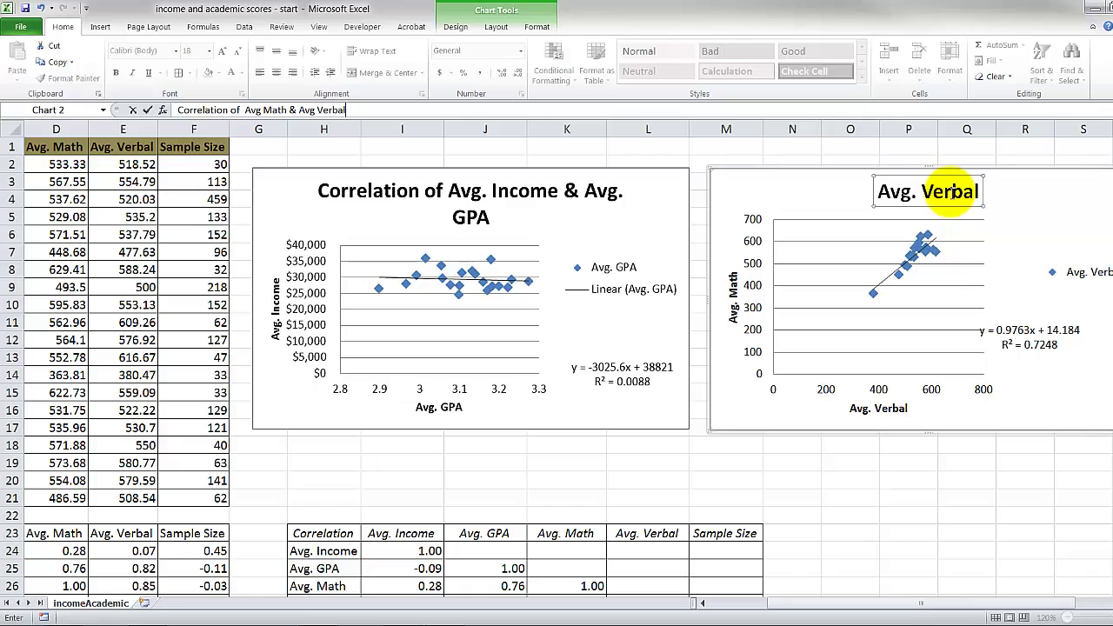
{"action": "left_click", "coordinate": [247, 111]}
{"action": "key", "text": "Return"}
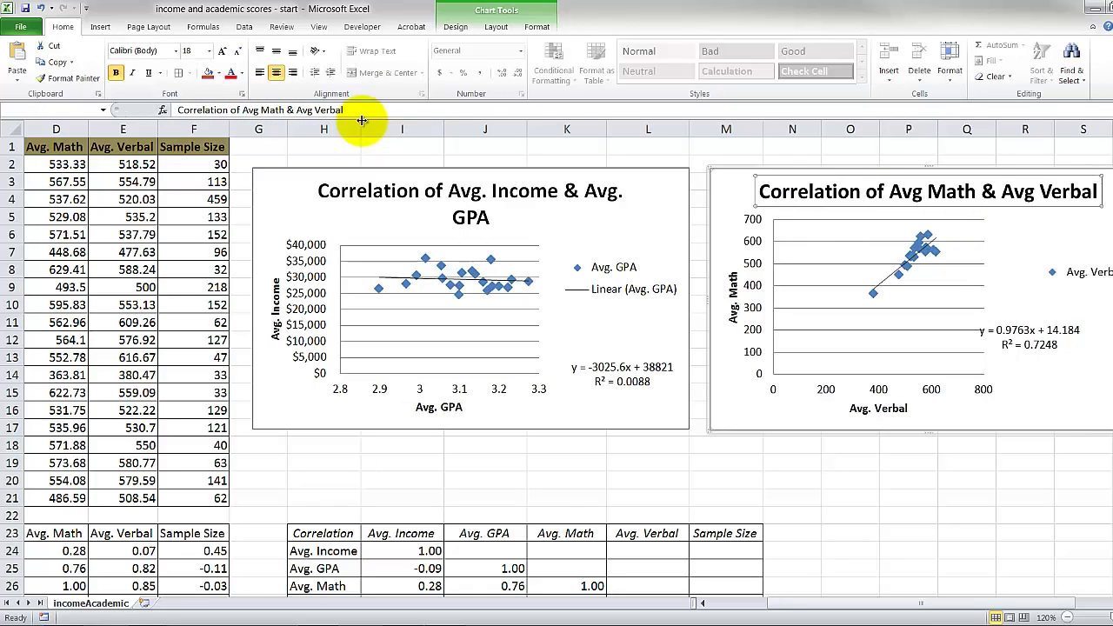
{"action": "left_click", "coordinate": [915, 482]}
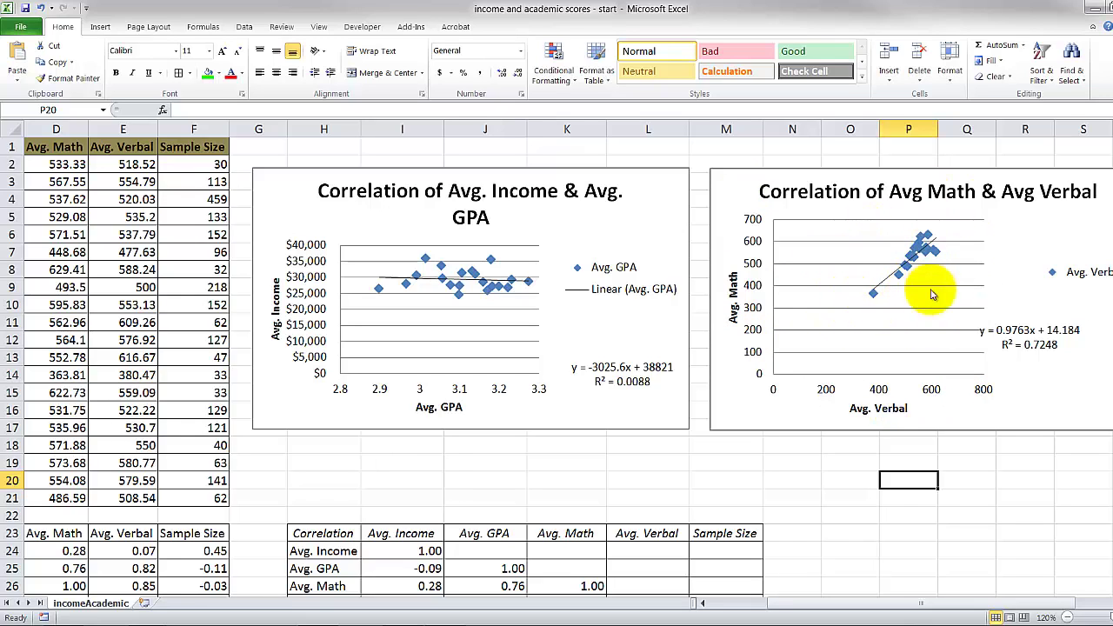
On the verbal–math chart, enlarge the legend to fit its trendline entry and place the trendline equation and R² label just beneath it.
{"action": "left_click", "coordinate": [1026, 334]}
{"action": "left_click_drag", "start_coordinate": [1073, 346], "coordinate": [1109, 334]}
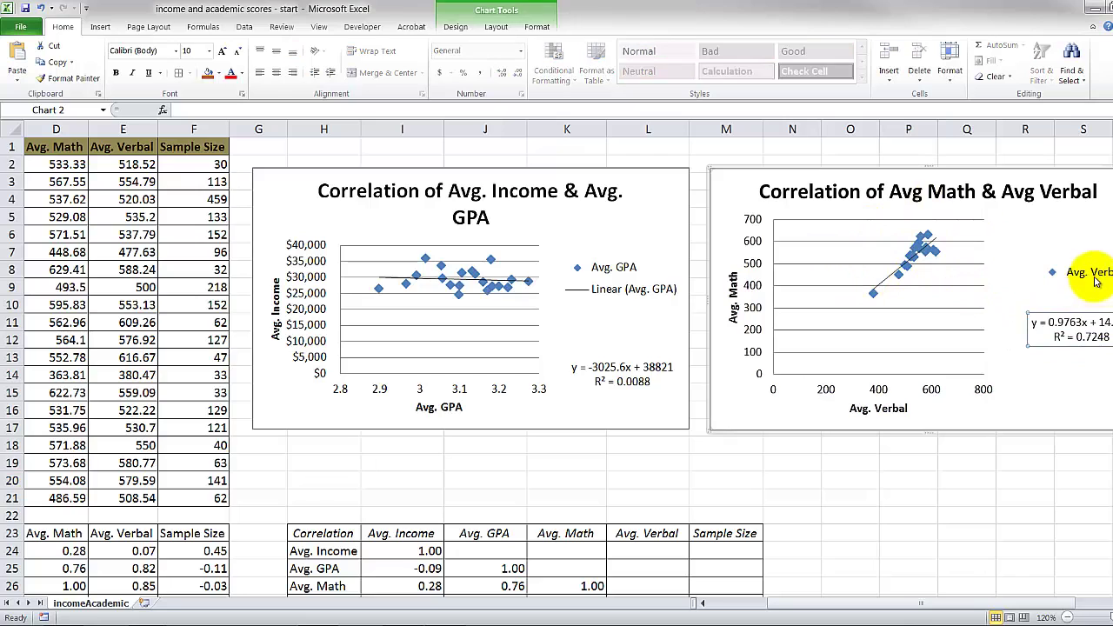
{"action": "left_click", "coordinate": [1094, 276]}
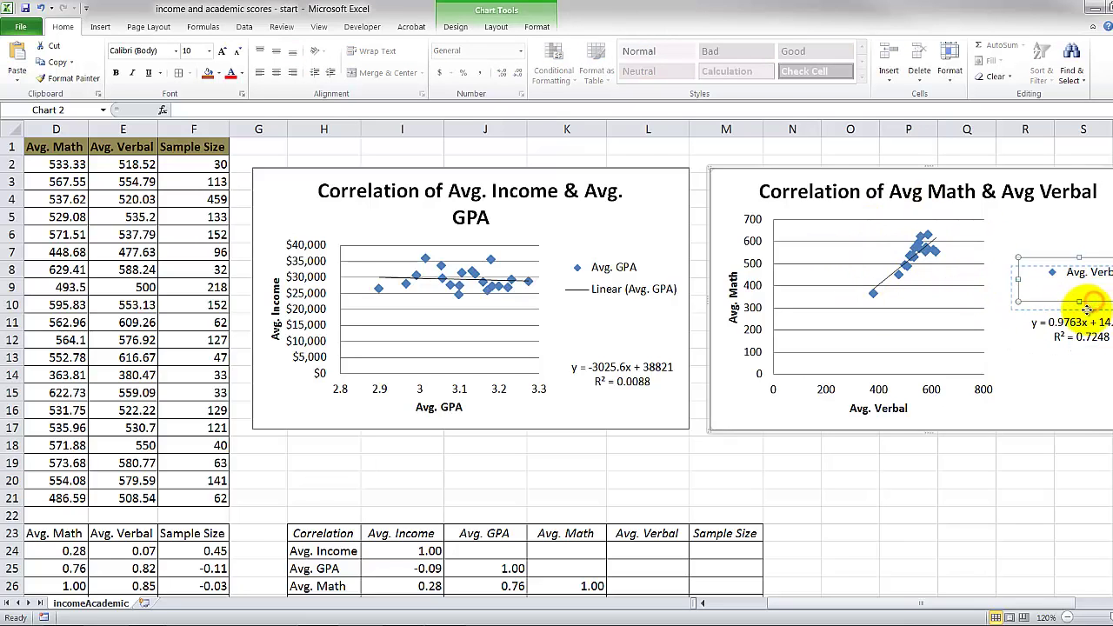
{"action": "left_click", "coordinate": [1069, 470]}
{"action": "left_click_drag", "start_coordinate": [1078, 280], "coordinate": [1072, 244]}
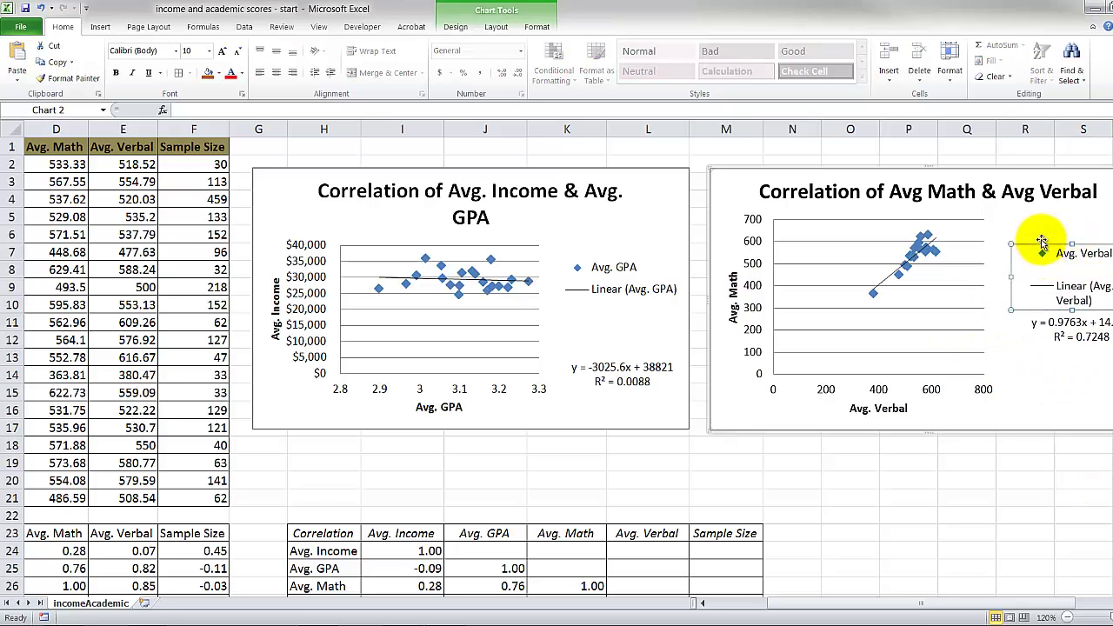
{"action": "left_click_drag", "start_coordinate": [1008, 276], "coordinate": [985, 279]}
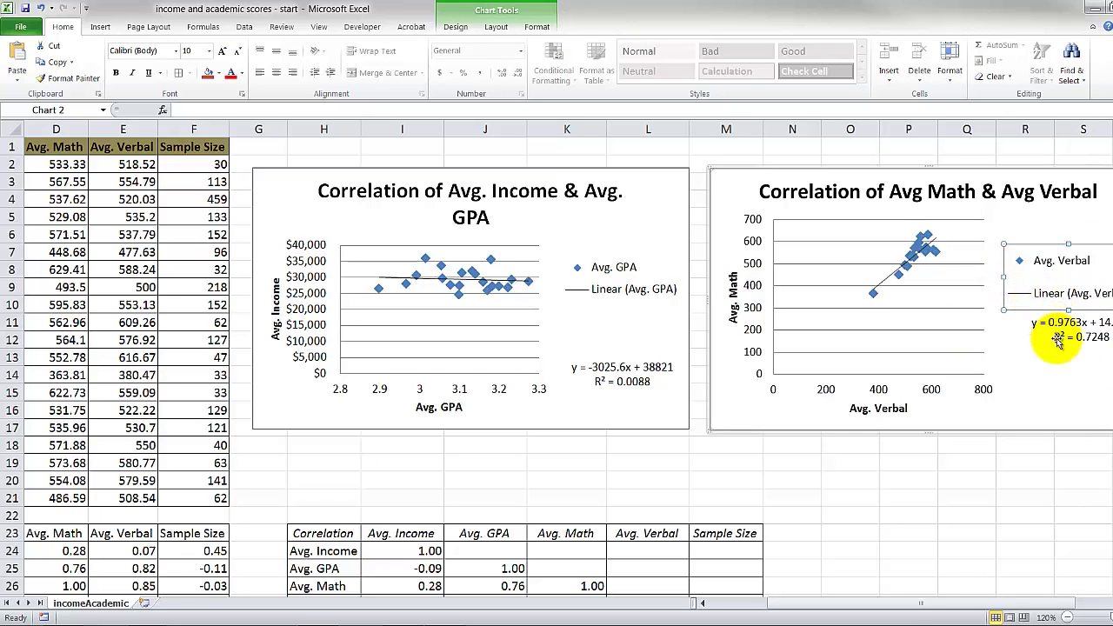
{"action": "left_click_drag", "start_coordinate": [1073, 349], "coordinate": [1060, 353]}
{"action": "left_click", "coordinate": [1083, 479]}
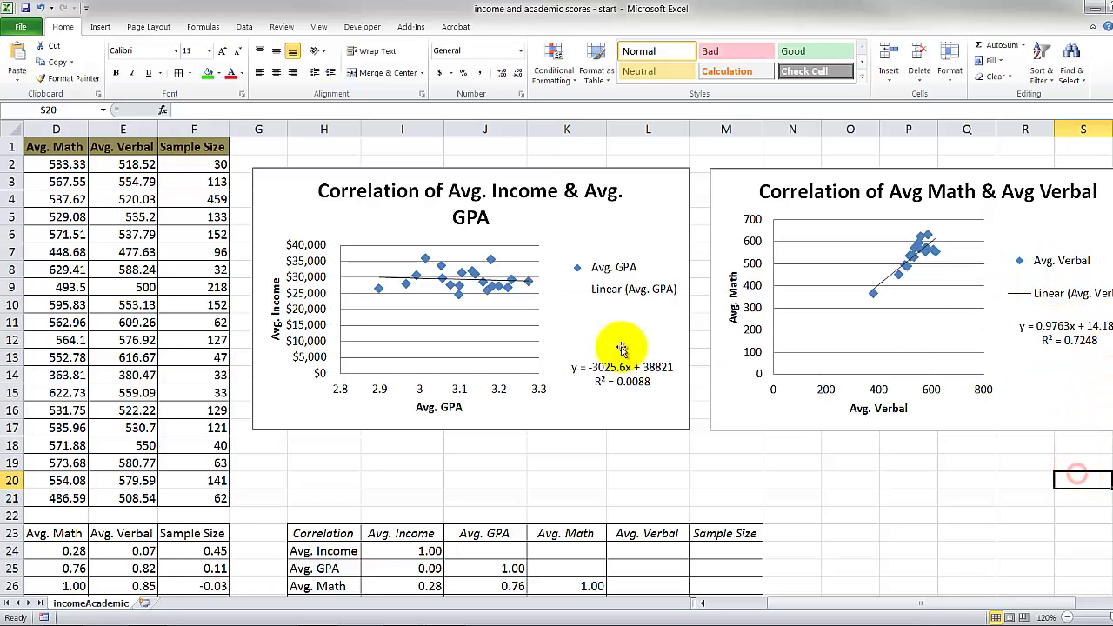
On the GPA–income chart, move the trendline equation and R² label up to just below the legend.
{"action": "left_click", "coordinate": [658, 365]}
{"action": "left_click_drag", "start_coordinate": [656, 358], "coordinate": [638, 301]}
{"action": "left_click", "coordinate": [632, 287]}
{"action": "left_click", "coordinate": [850, 463]}
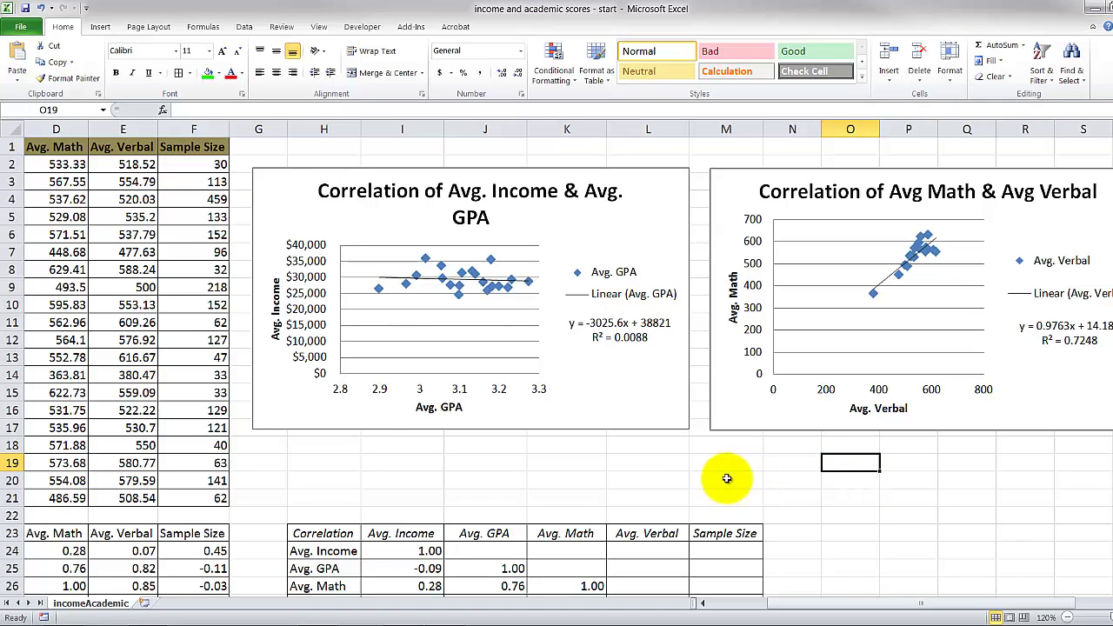
Review the income and score data in B1:F21, the correlation matrices in A23:F28 and H23:M28, and the two charts.
{"action": "scroll", "coordinate": [727, 478], "scroll_direction": "left", "scroll_amount": 3}
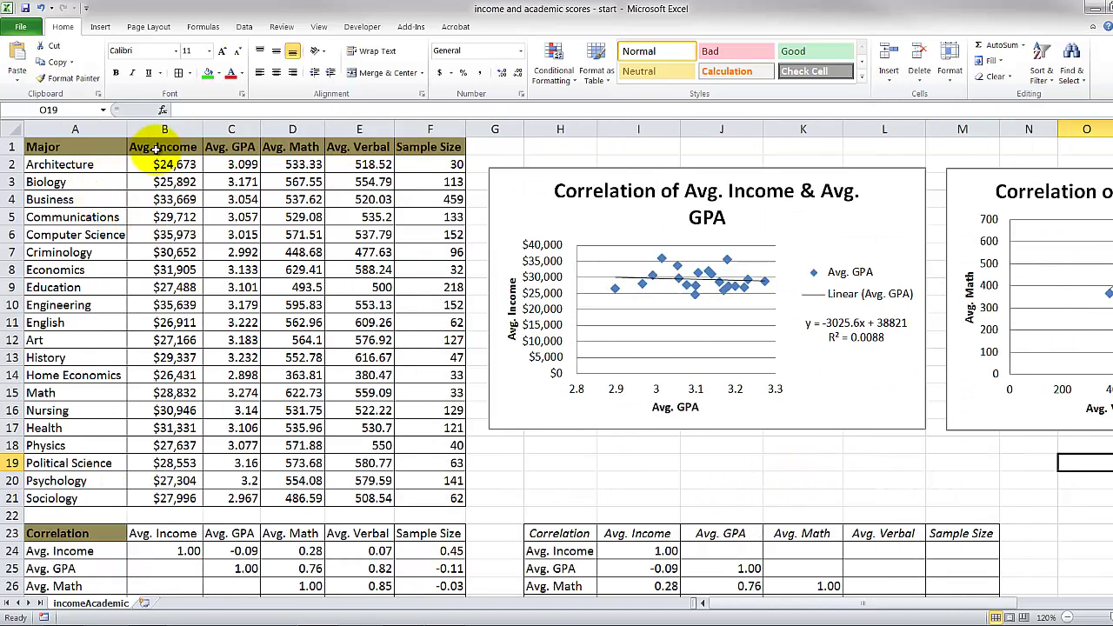
{"action": "left_click_drag", "start_coordinate": [157, 150], "coordinate": [176, 489]}
{"action": "left_click_drag", "start_coordinate": [231, 146], "coordinate": [454, 498]}
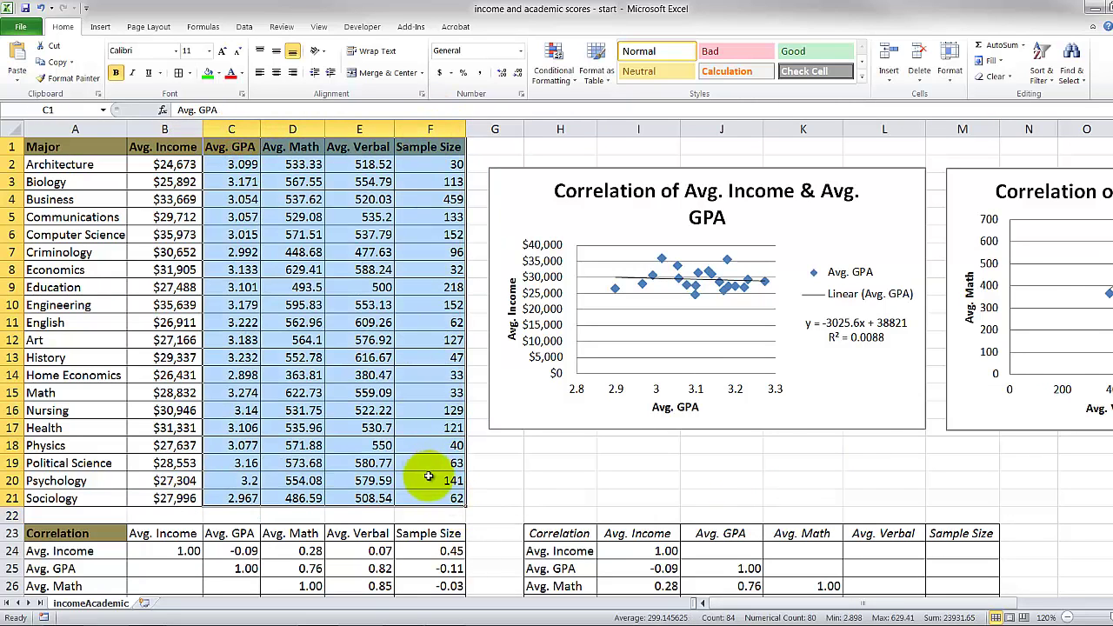
{"action": "scroll", "coordinate": [439, 499], "scroll_direction": "down", "scroll_amount": 1}
{"action": "left_click_drag", "start_coordinate": [96, 481], "coordinate": [456, 567]}
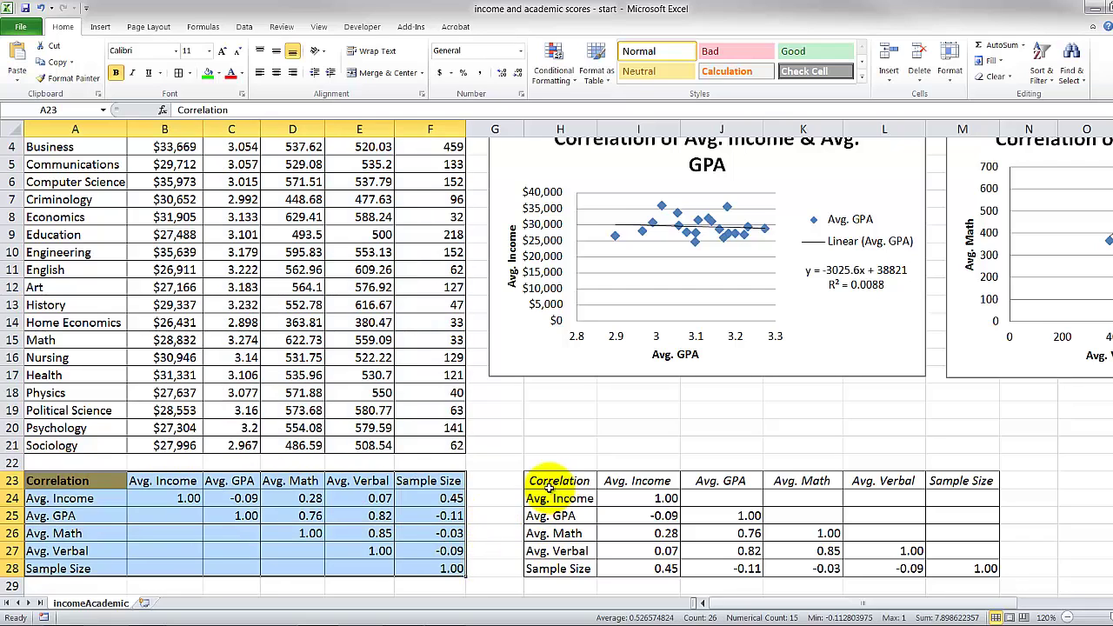
{"action": "left_click_drag", "start_coordinate": [548, 481], "coordinate": [965, 568]}
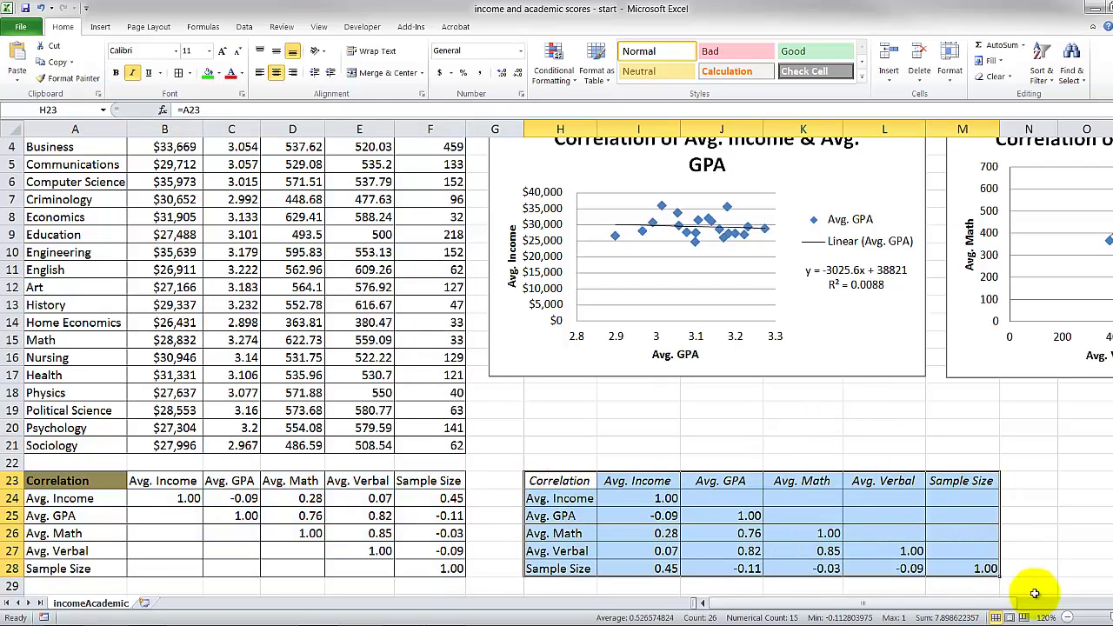
{"action": "left_click_drag", "start_coordinate": [952, 606], "coordinate": [1015, 606]}
{"action": "scroll", "coordinate": [696, 417], "scroll_direction": "up", "scroll_amount": 1}
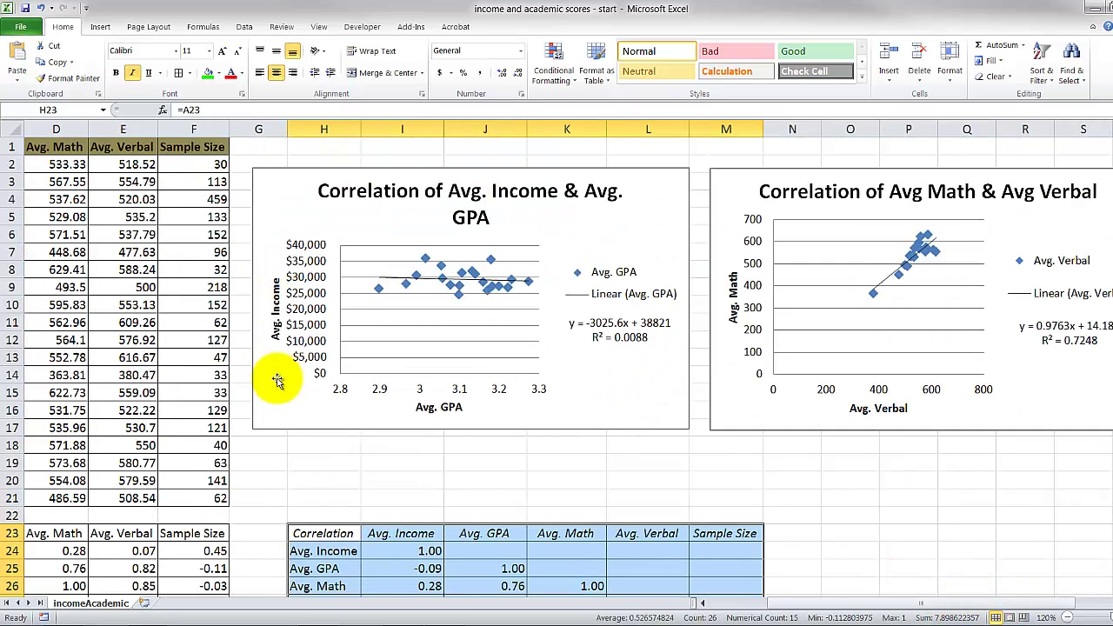